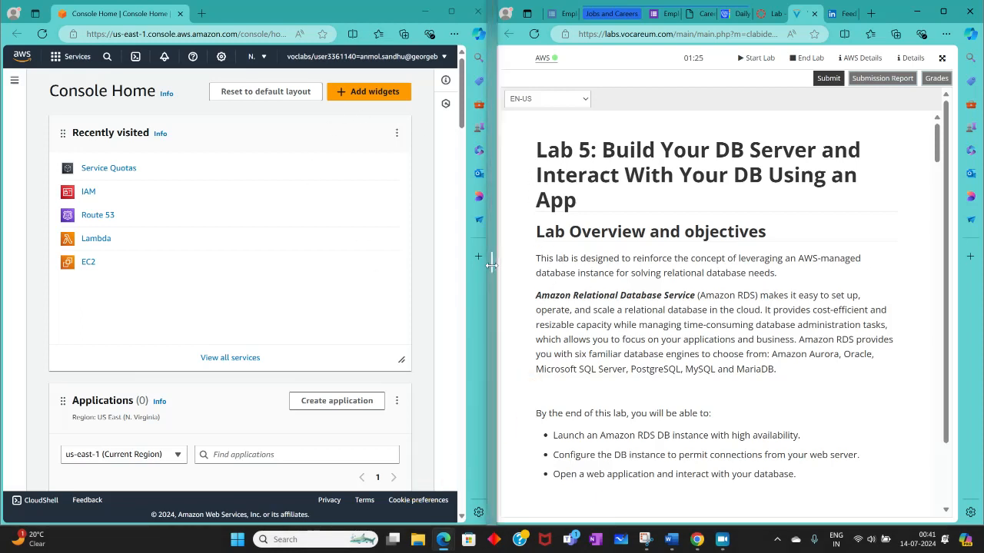
Step: Widen the console window beside the lab guide and read the Lab 5 instructions from the overview through Task 1
drag(496, 271, 552, 271)
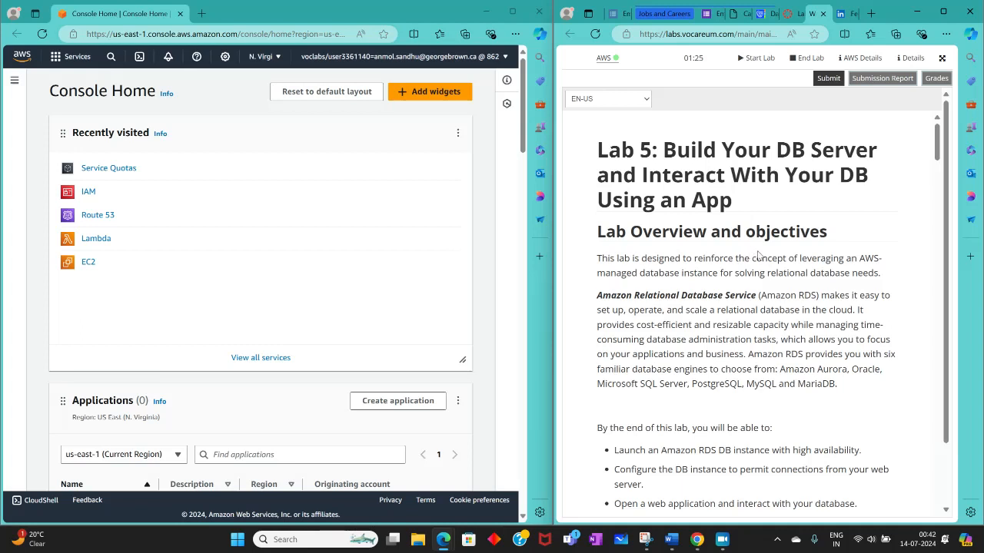
scroll(757, 255, down, 1)
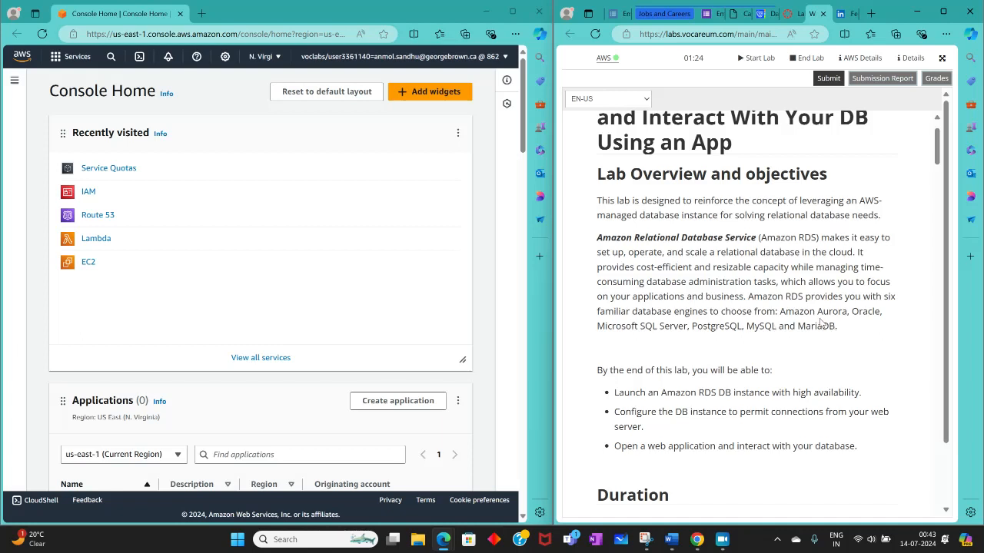
scroll(745, 365, down, 3)
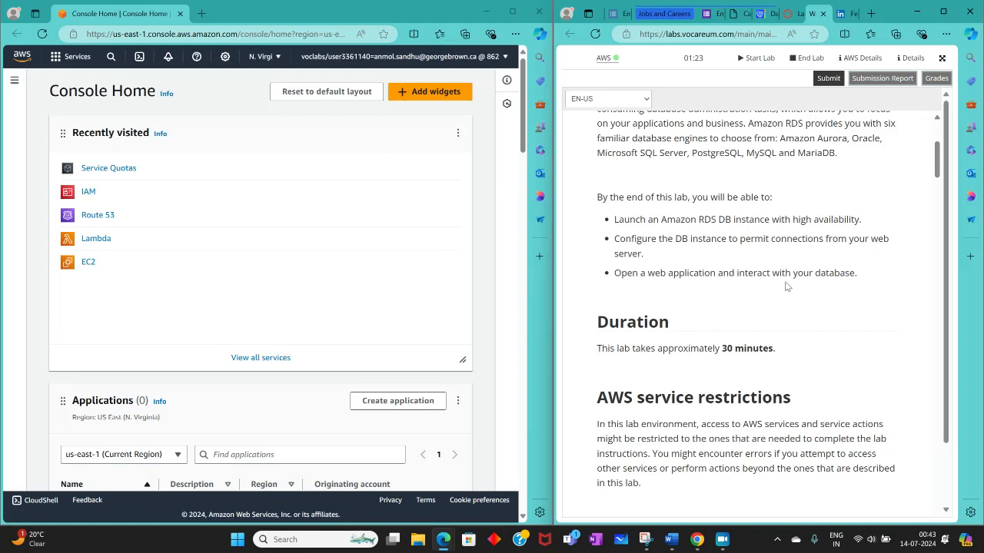
scroll(730, 297, down, 2)
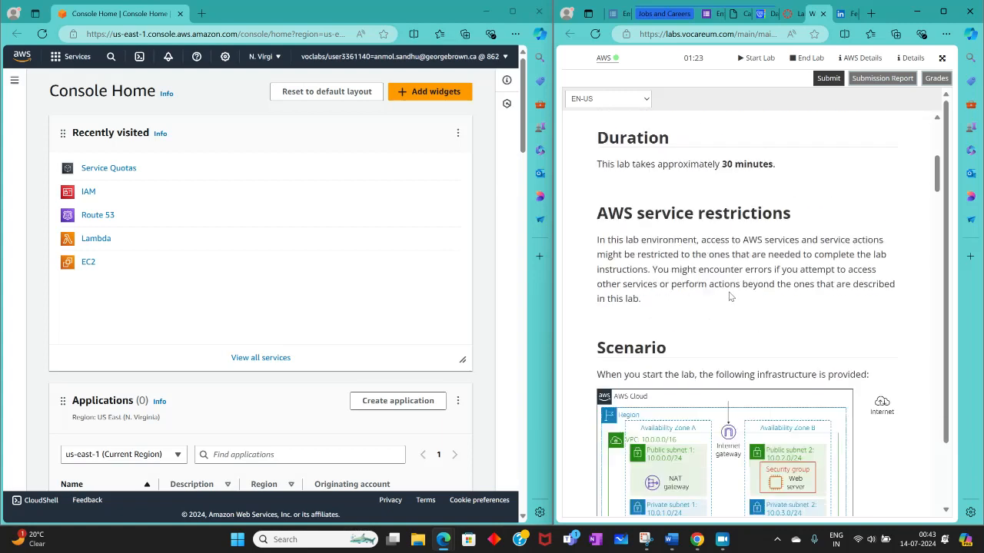
scroll(730, 297, down, 3)
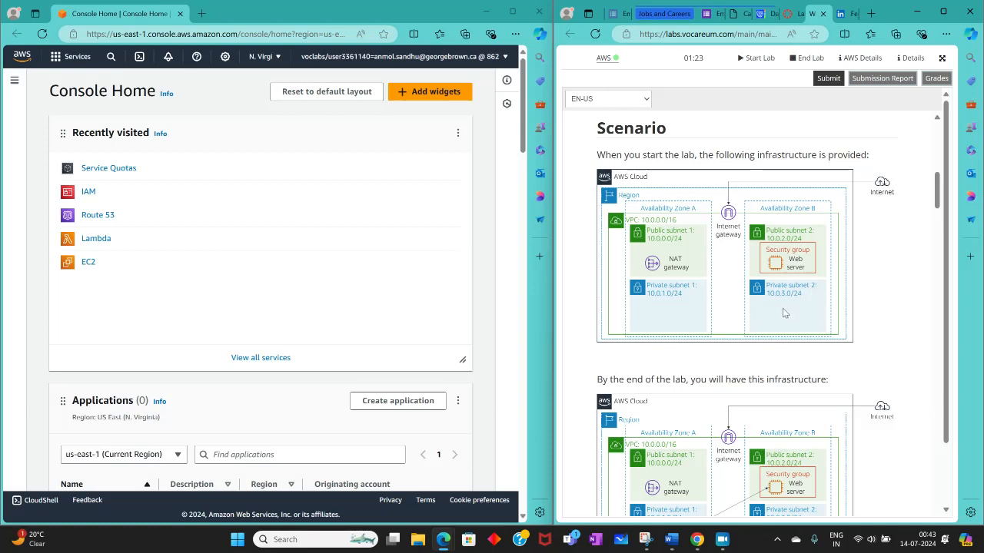
scroll(782, 313, down, 3)
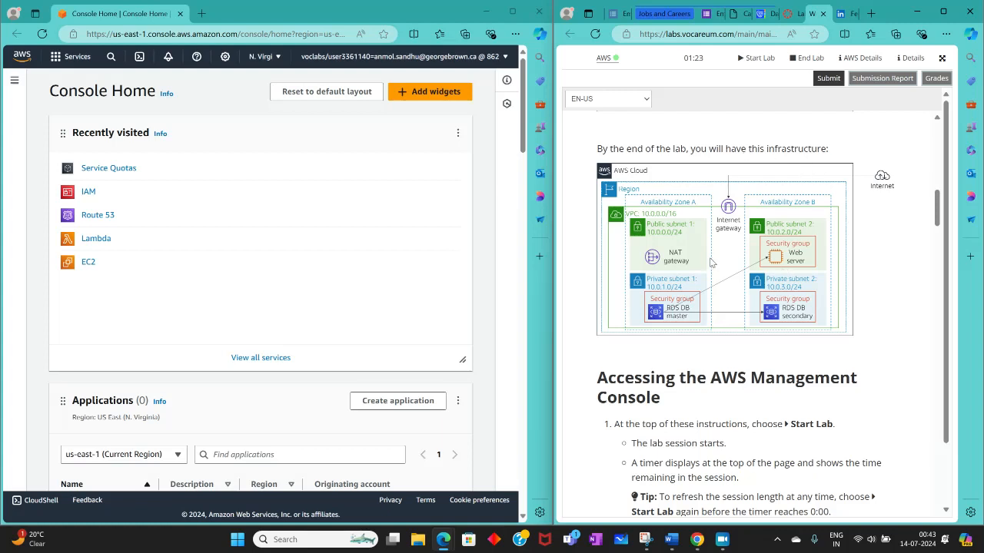
scroll(691, 260, up, 3)
scroll(680, 260, down, 2)
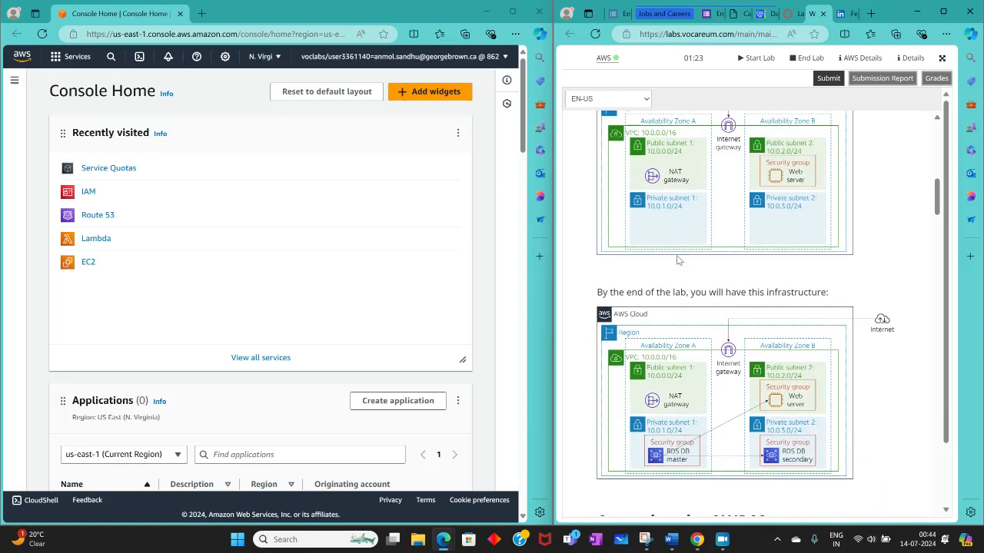
scroll(677, 260, up, 1)
scroll(677, 260, down, 2)
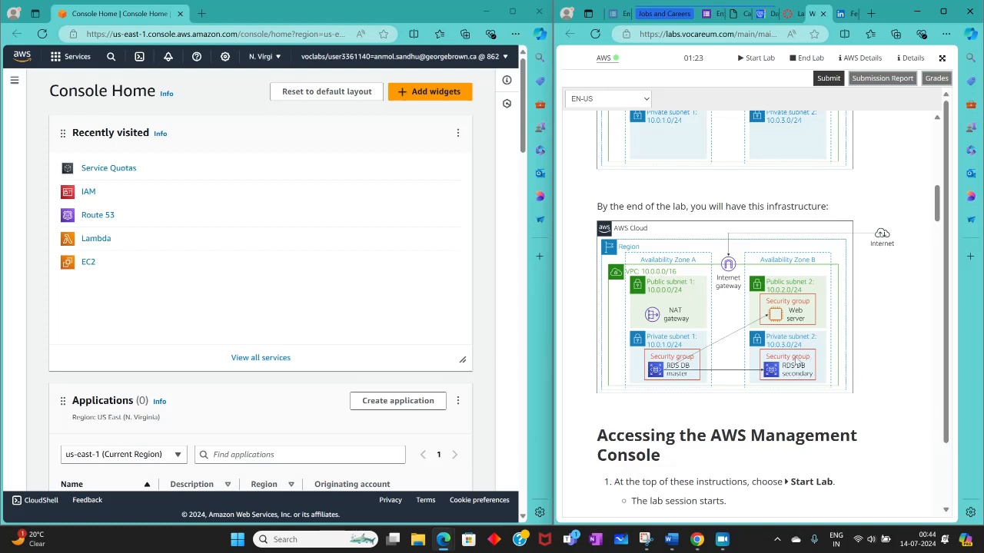
scroll(799, 361, up, 2)
scroll(795, 357, down, 3)
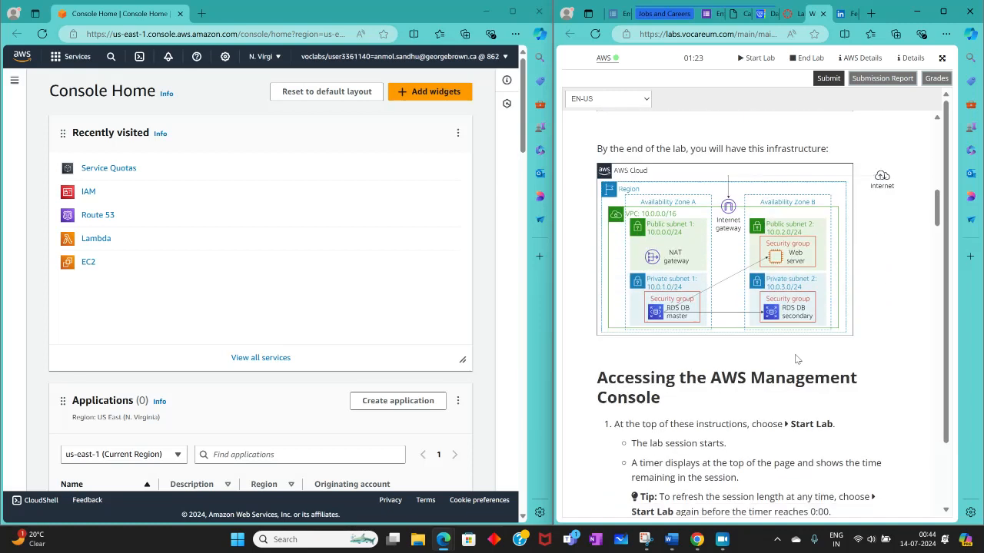
scroll(759, 318, down, 3)
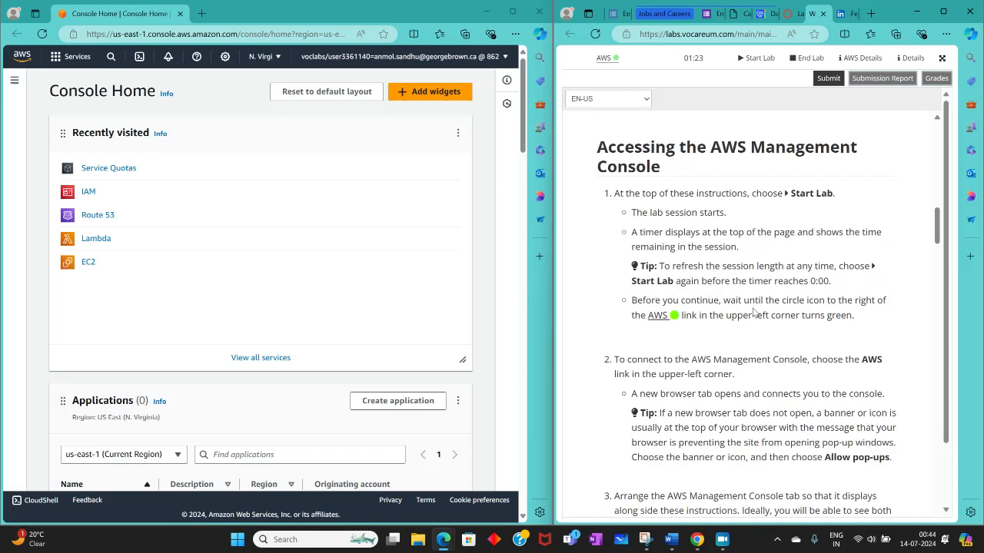
scroll(754, 311, down, 6)
scroll(754, 311, down, 2)
scroll(756, 313, up, 1)
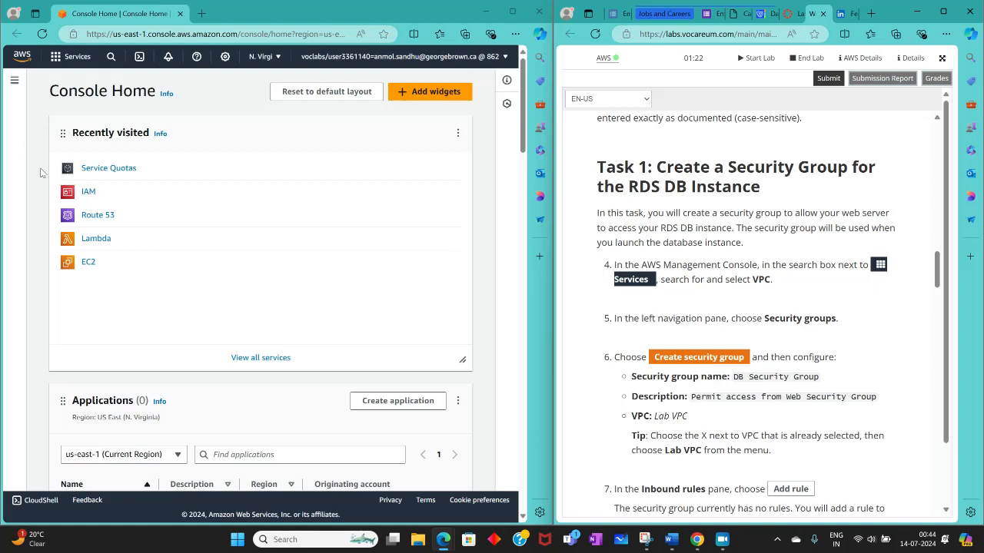
Step: Search the AWS services for vpc and open the VPC console
click(111, 60)
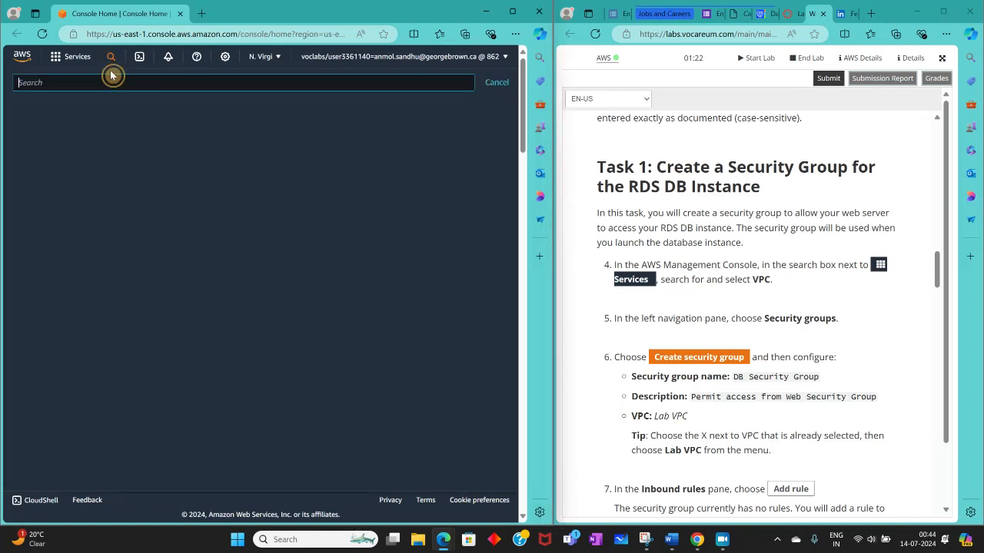
text(vpc)
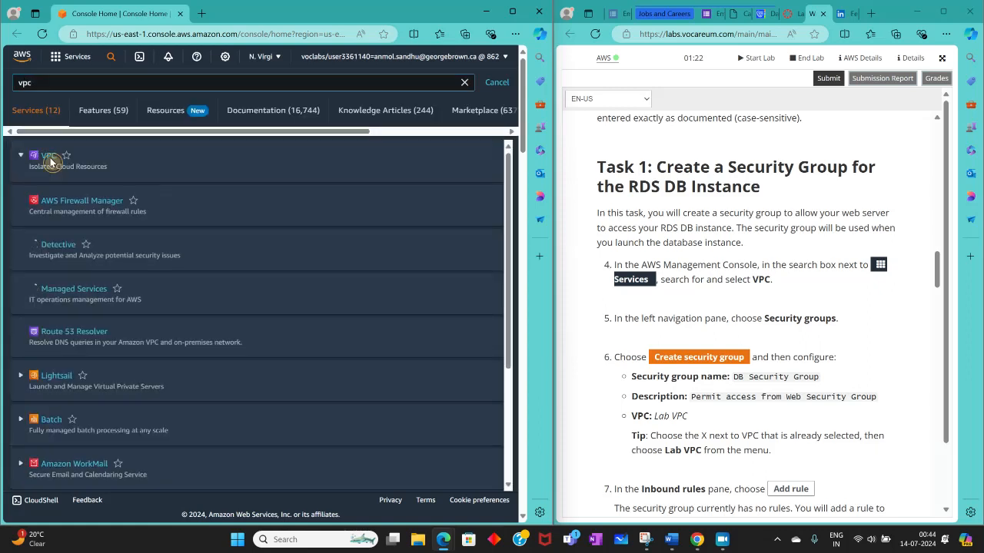
click(50, 158)
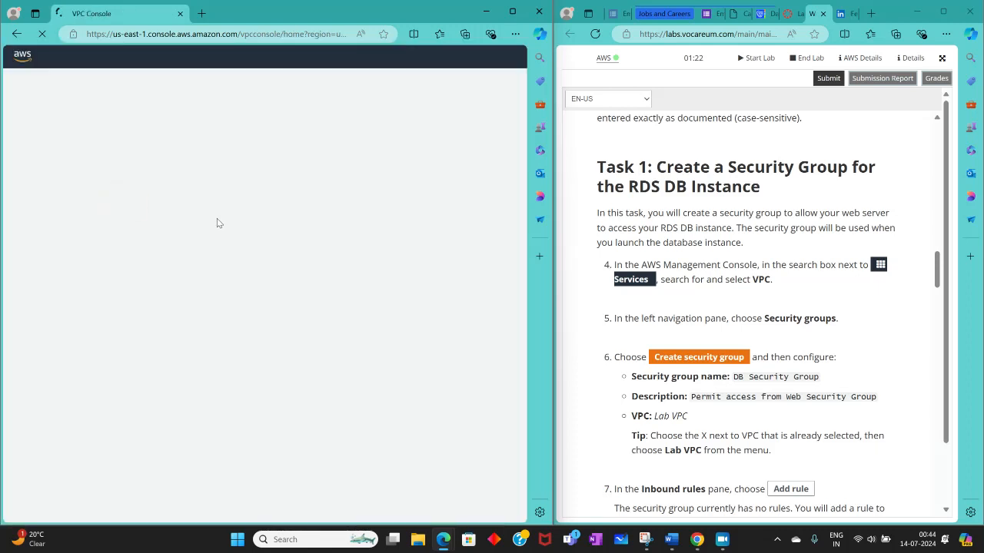
Step: Open the VPC security groups list and start creating a new security group
scroll(66, 293, down, 5)
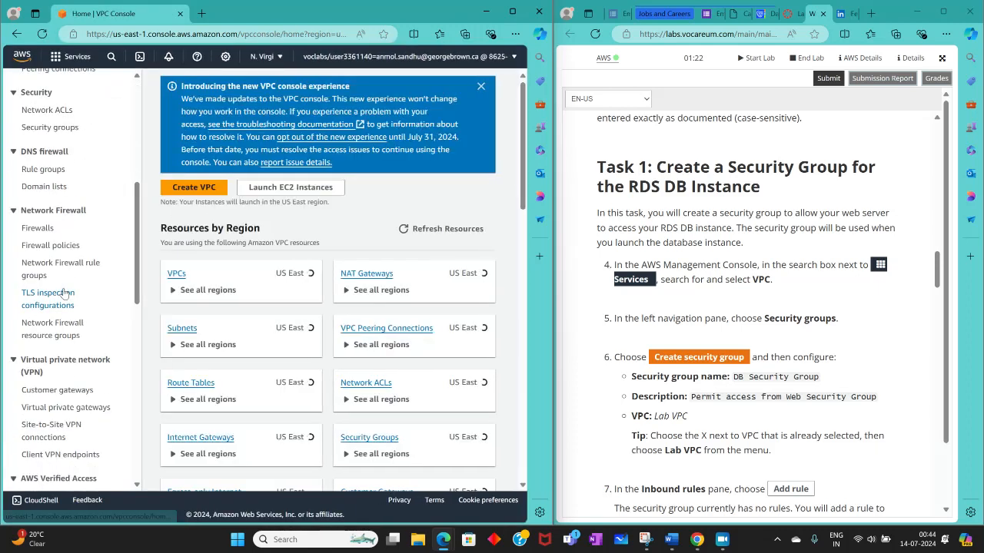
click(40, 128)
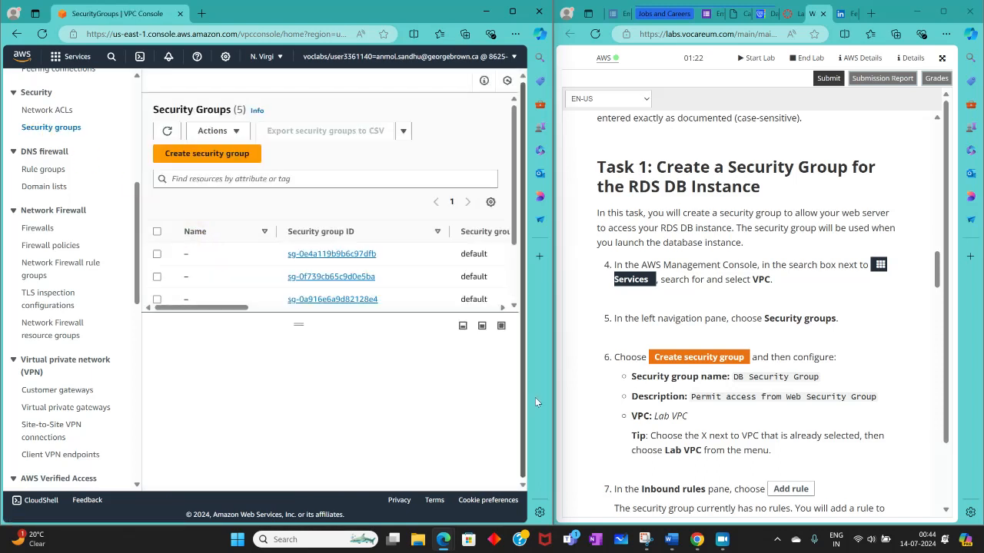
scroll(714, 377, down, 1)
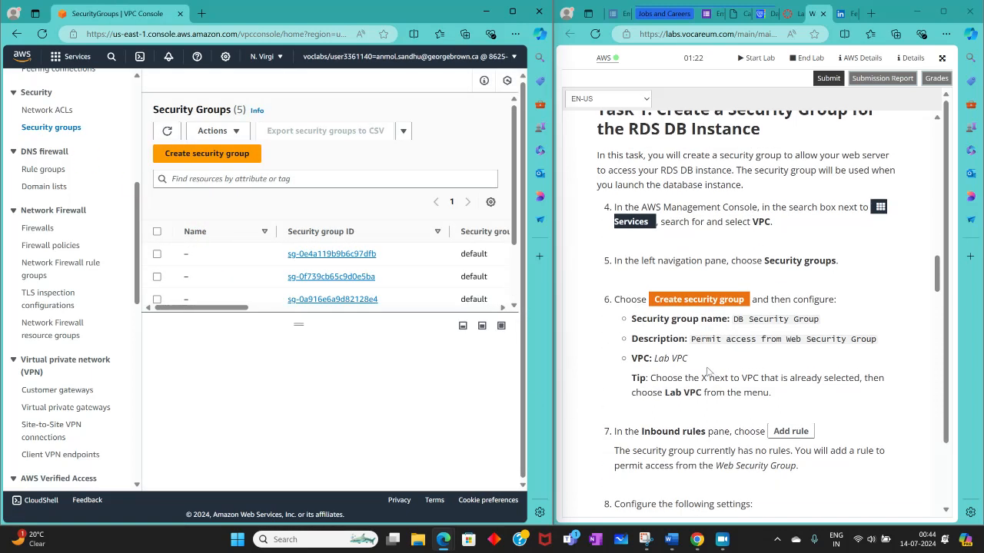
drag(212, 308, 129, 328)
click(192, 156)
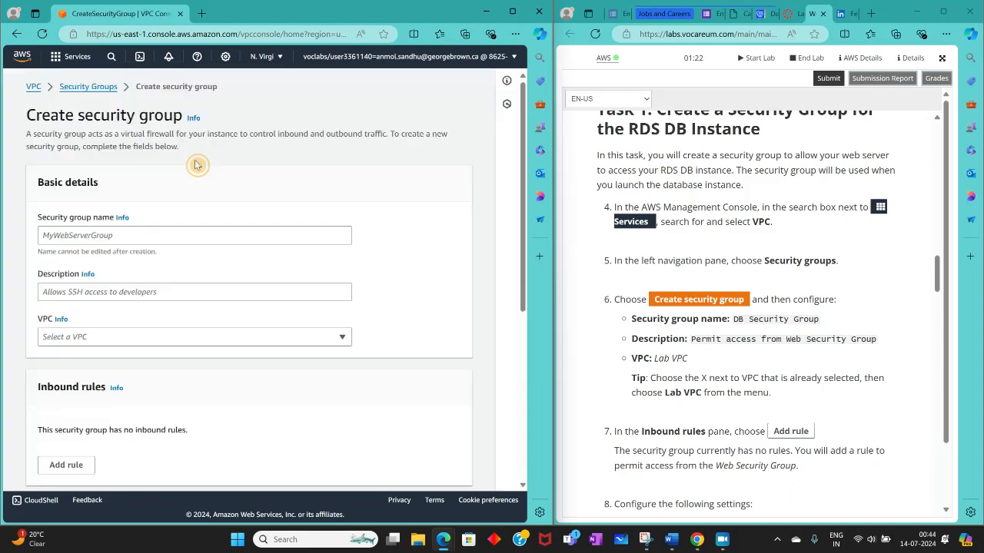
Step: Name the new security group DB Security Group, copying the name from the lab instructions
scroll(338, 290, down, 4)
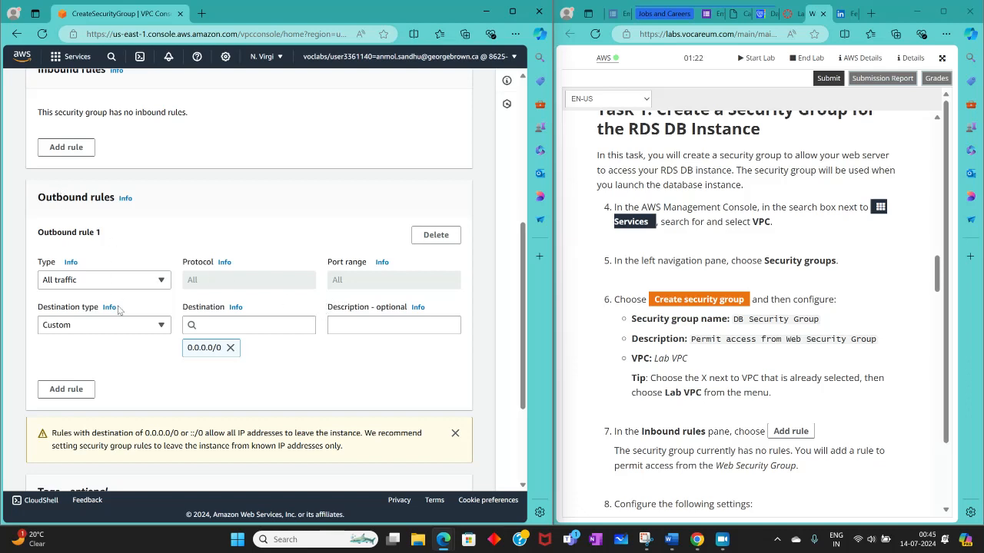
scroll(115, 305, down, 2)
scroll(131, 346, up, 5)
scroll(131, 346, up, 2)
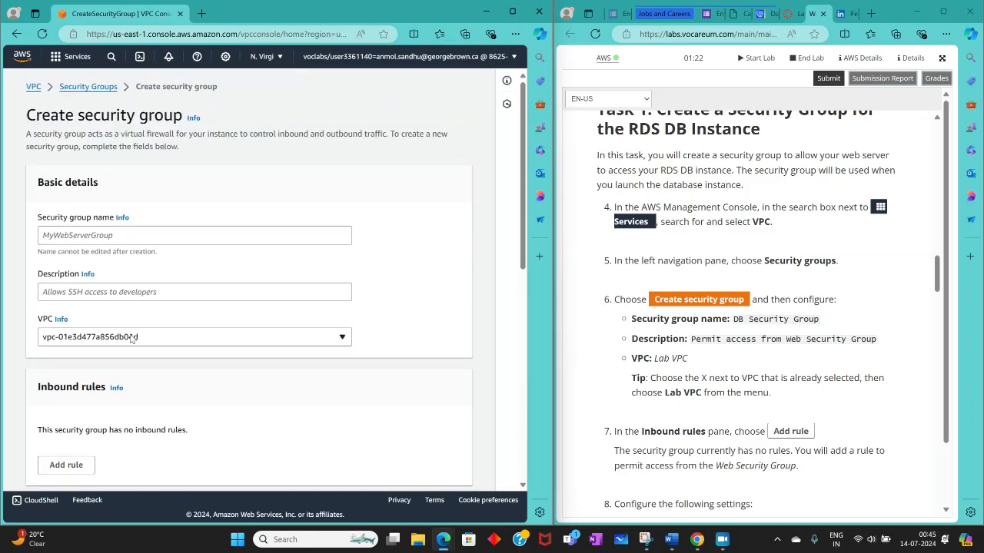
click(91, 236)
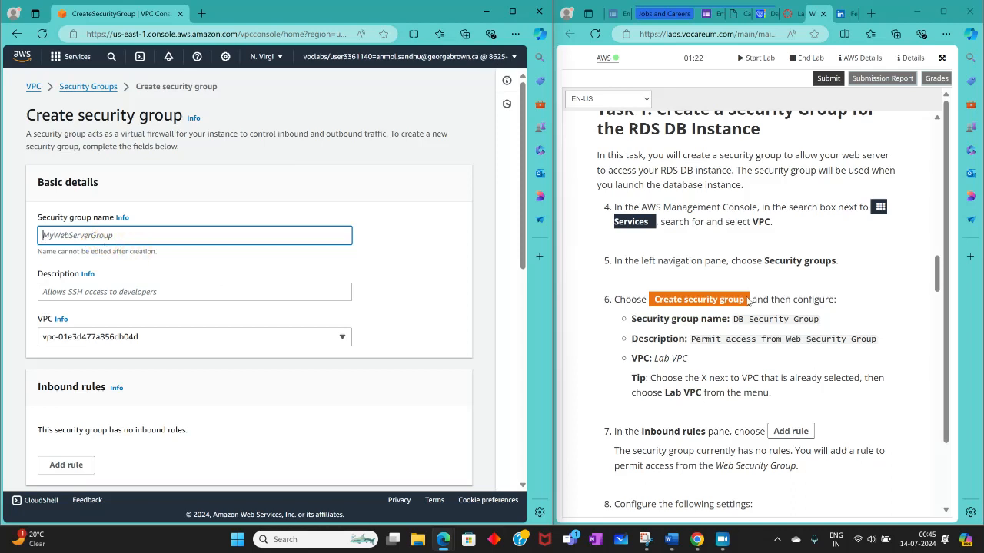
mouse_move(732, 318)
mouse_down()
mouse_move(824, 324)
mouse_move(733, 319)
mouse_up()
click(819, 333)
right_click(736, 319)
click(768, 122)
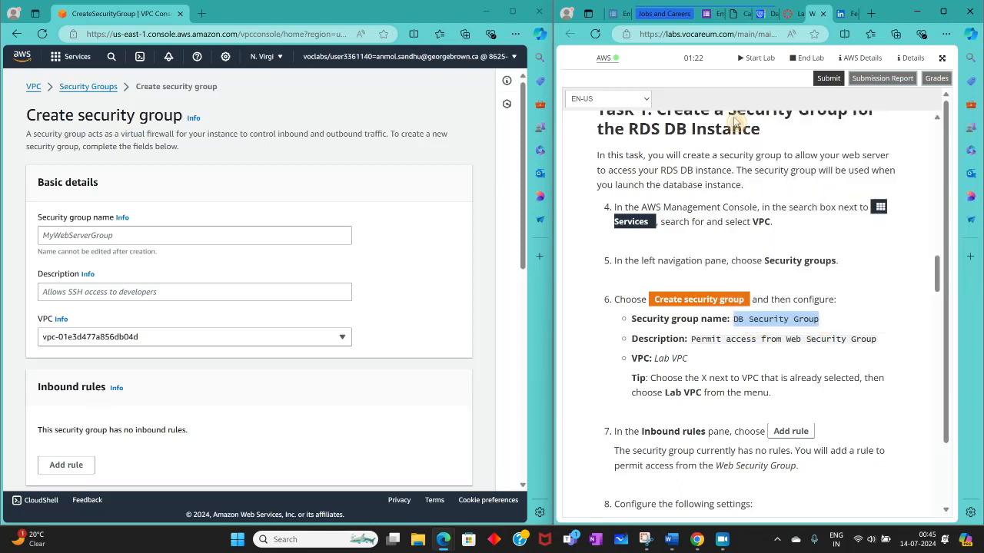
click(80, 236)
right_click(84, 236)
click(119, 347)
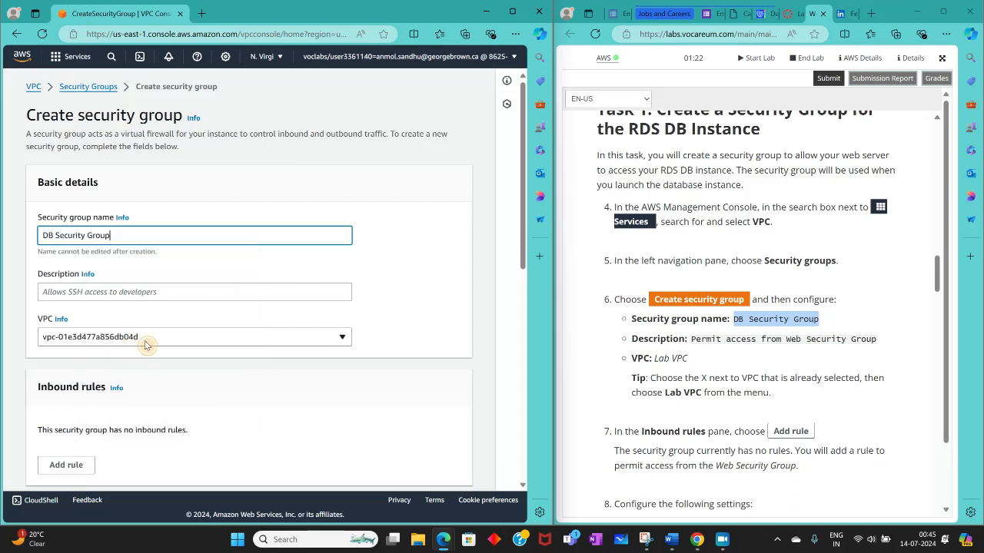
Step: Copy the description Permit access from Web Security Group from the lab instructions into the security group's description
scroll(627, 313, down, 2)
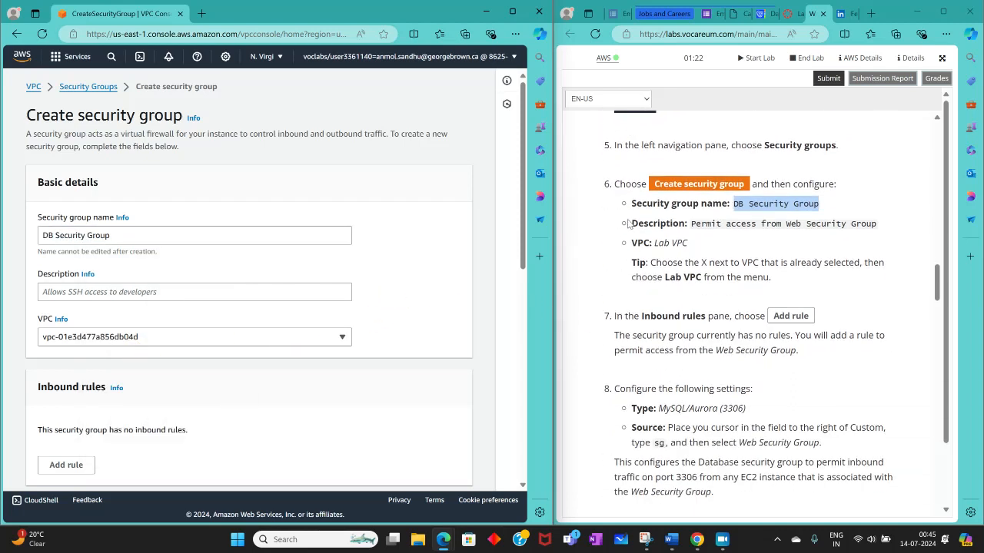
drag(690, 224, 879, 231)
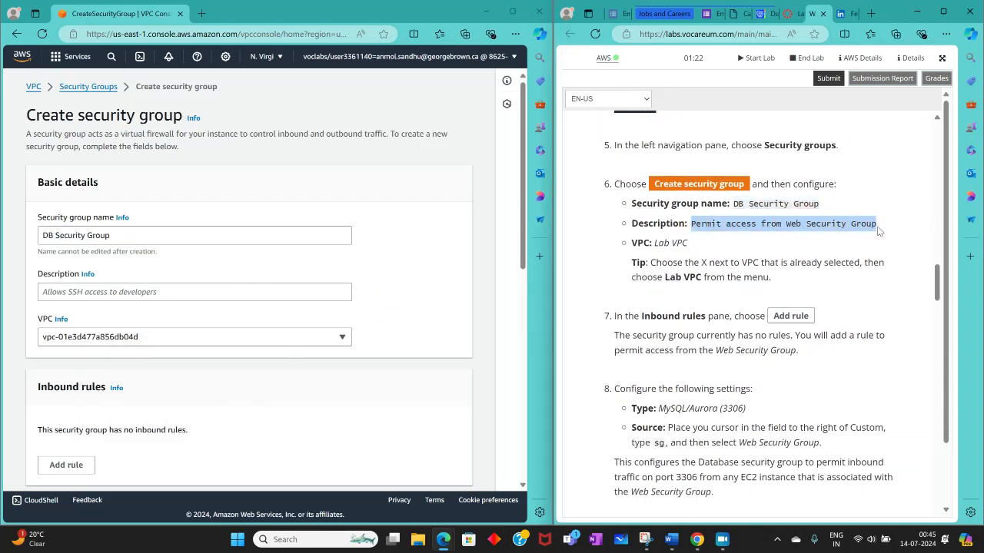
right_click(837, 223)
click(710, 231)
click(413, 242)
right_click(59, 291)
click(92, 402)
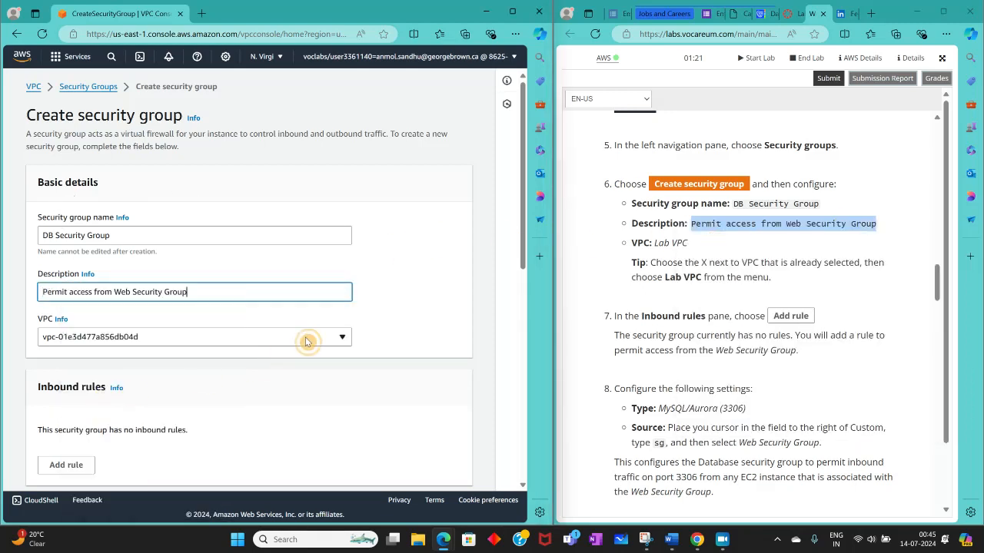
click(376, 294)
Step: Choose the VPC for the new security group from the available VPCs
scroll(376, 295, down, 1)
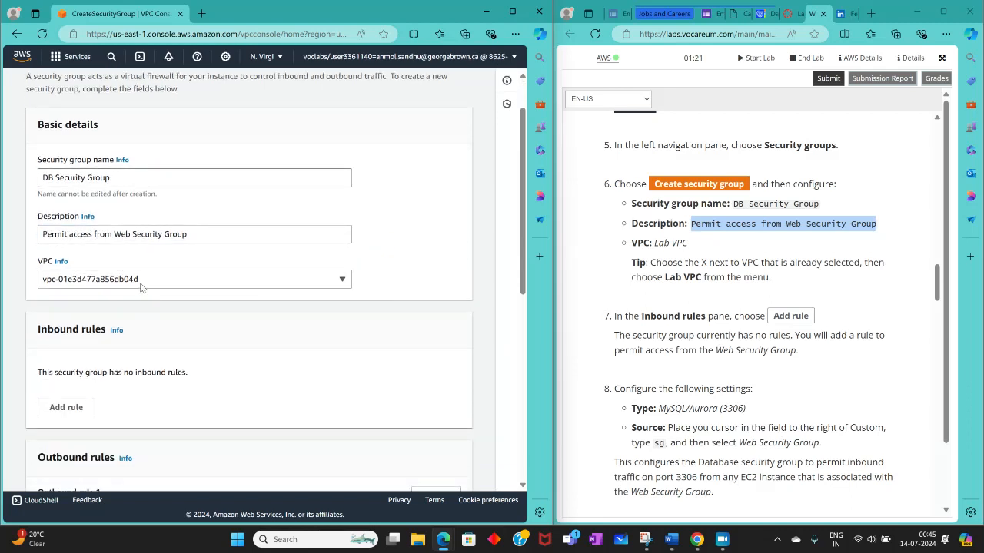
click(92, 279)
click(263, 326)
Step: Add an inbound rule to the new security group and set its type to MYSQL/Aurora
scroll(270, 340, down, 1)
scroll(270, 341, down, 3)
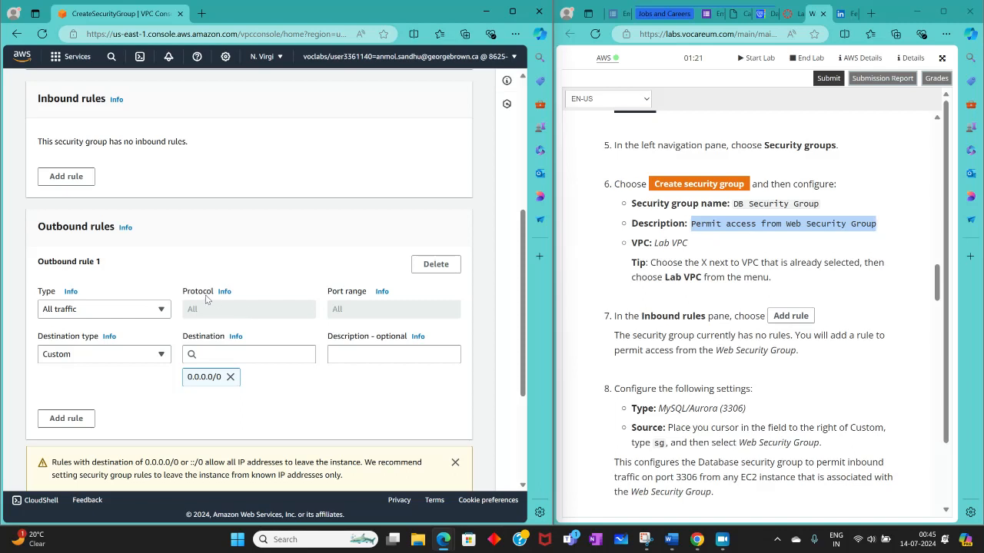
click(62, 179)
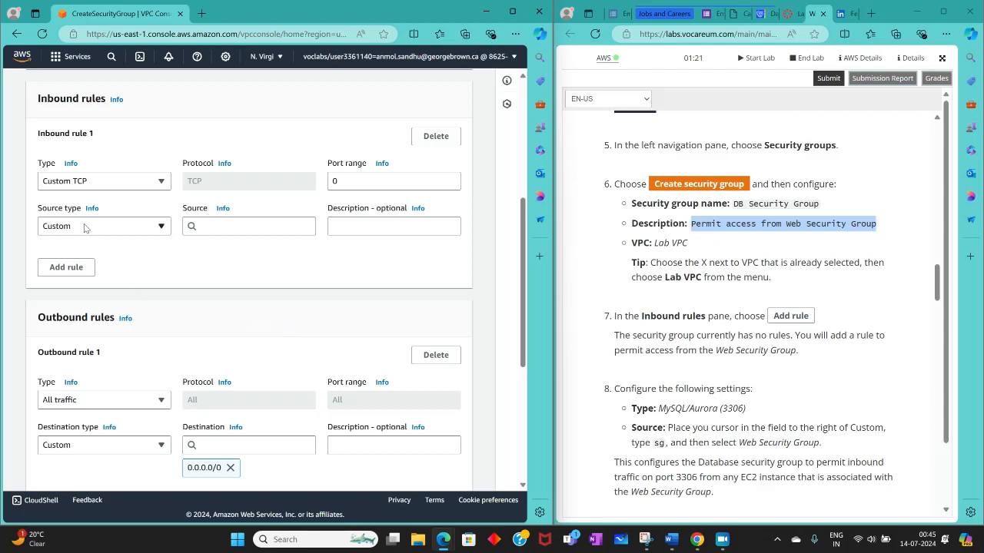
click(106, 181)
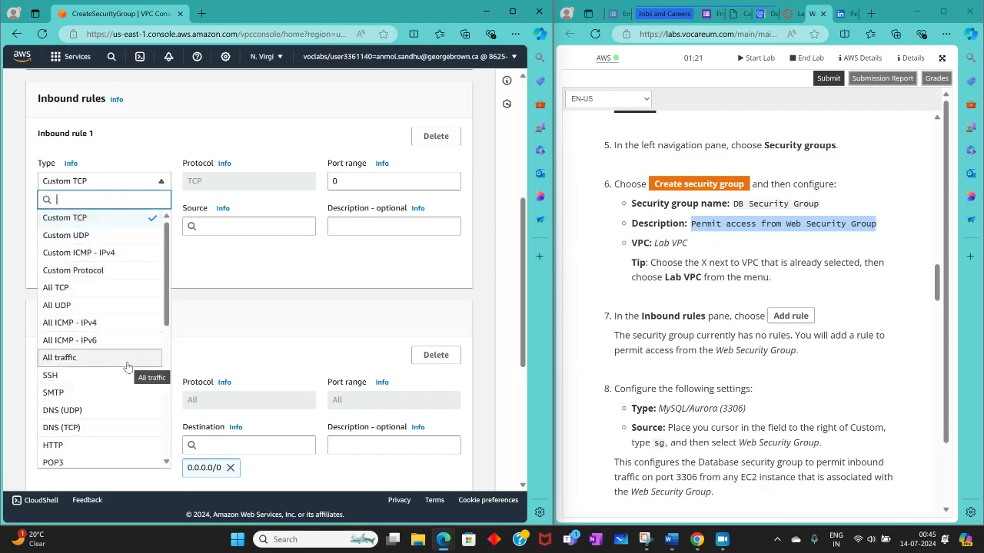
click(250, 273)
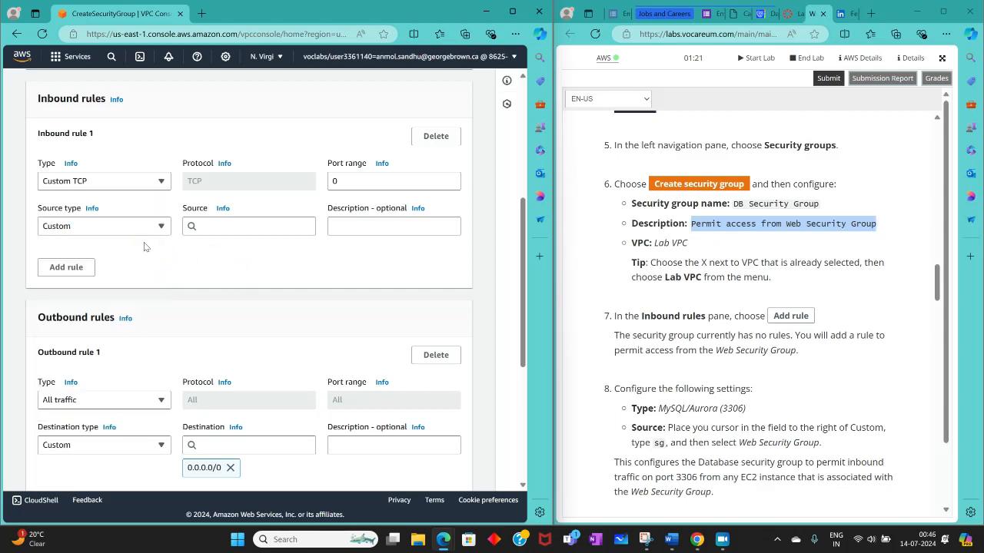
click(130, 227)
click(130, 228)
click(107, 185)
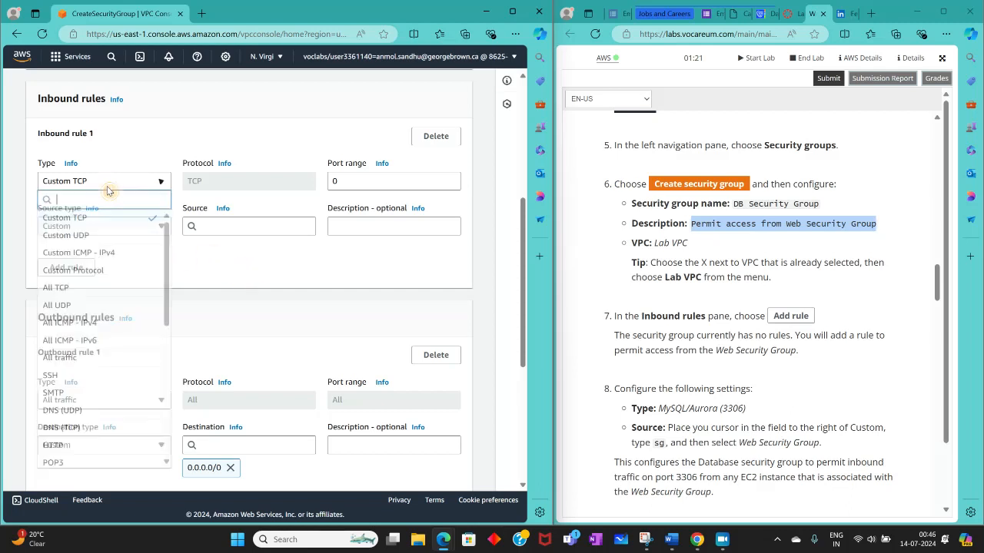
scroll(116, 415, down, 3)
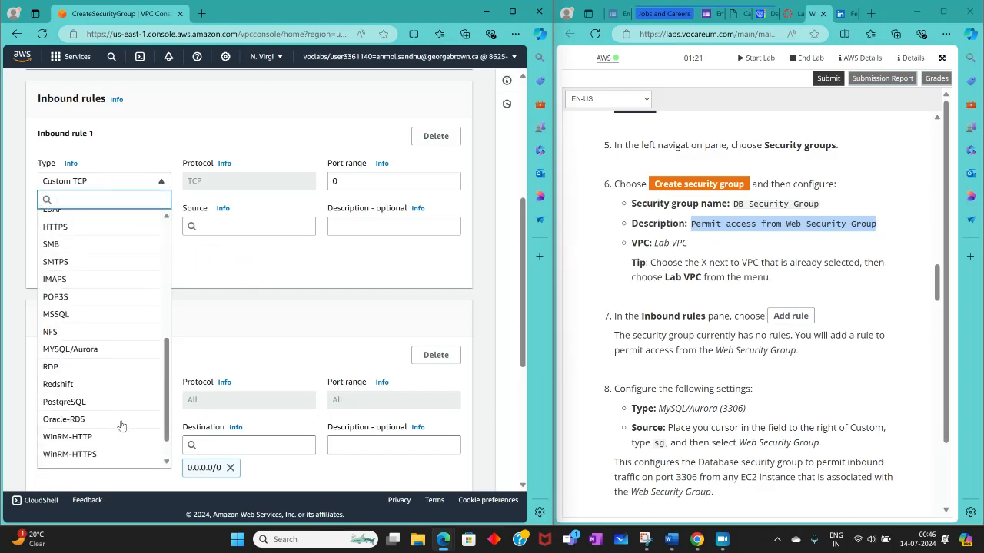
click(98, 350)
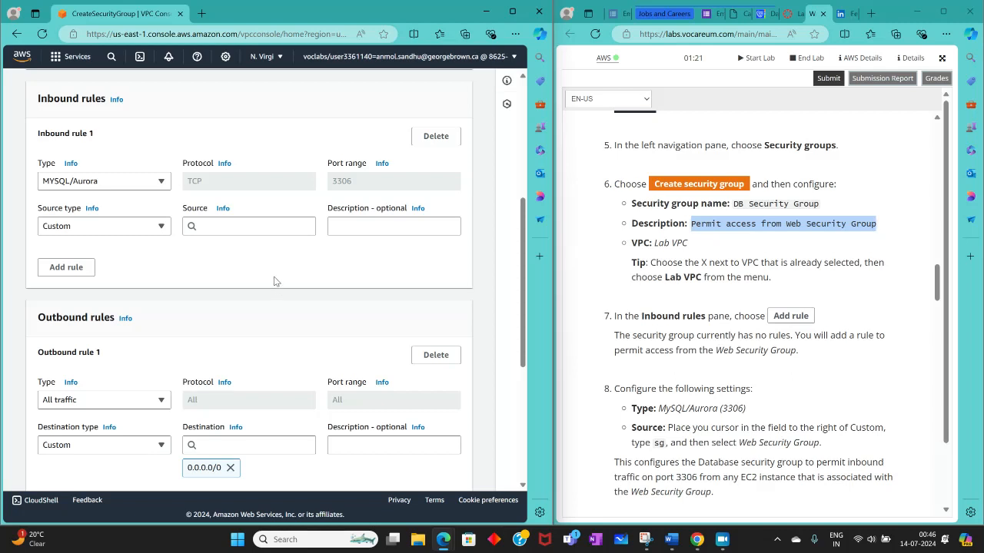
click(153, 178)
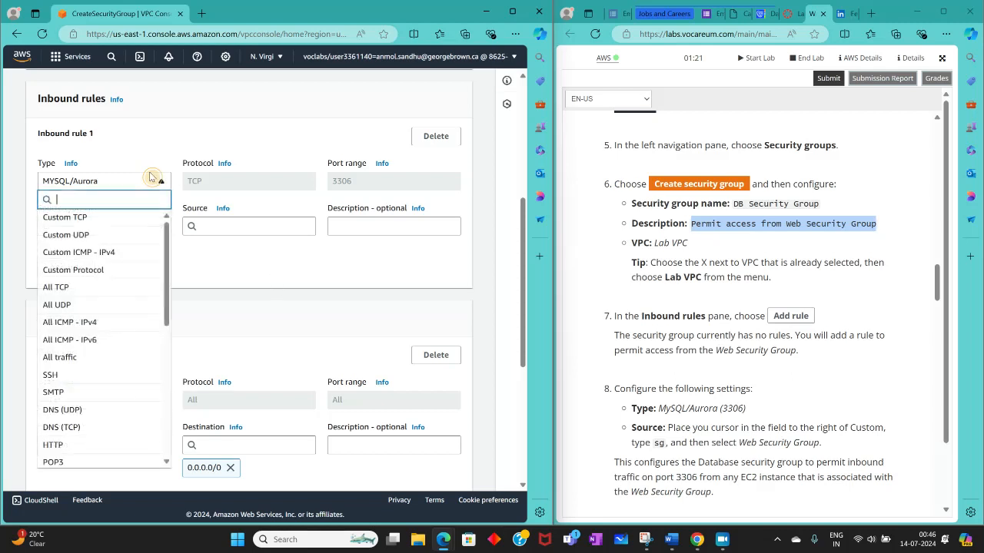
scroll(131, 334, down, 2)
scroll(78, 340, down, 4)
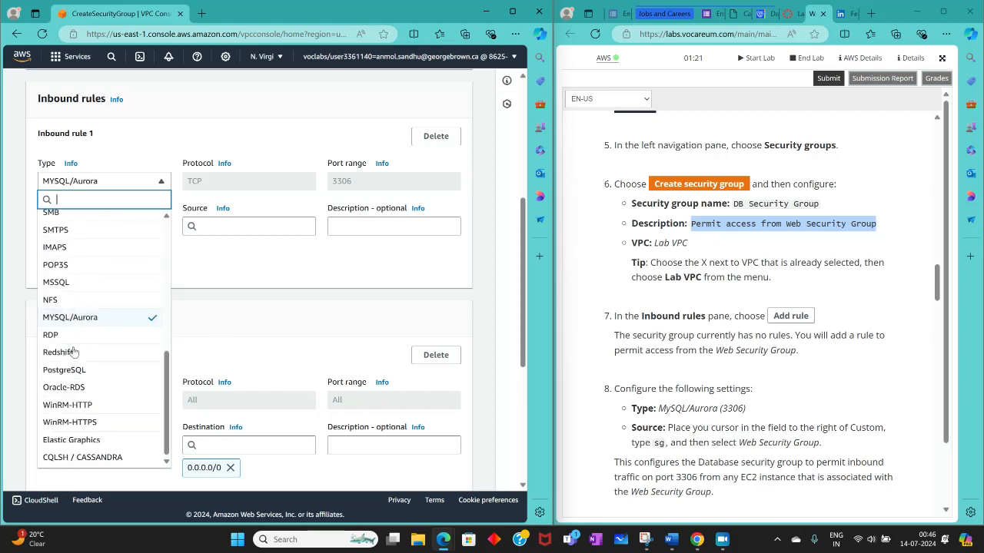
scroll(100, 426, up, 5)
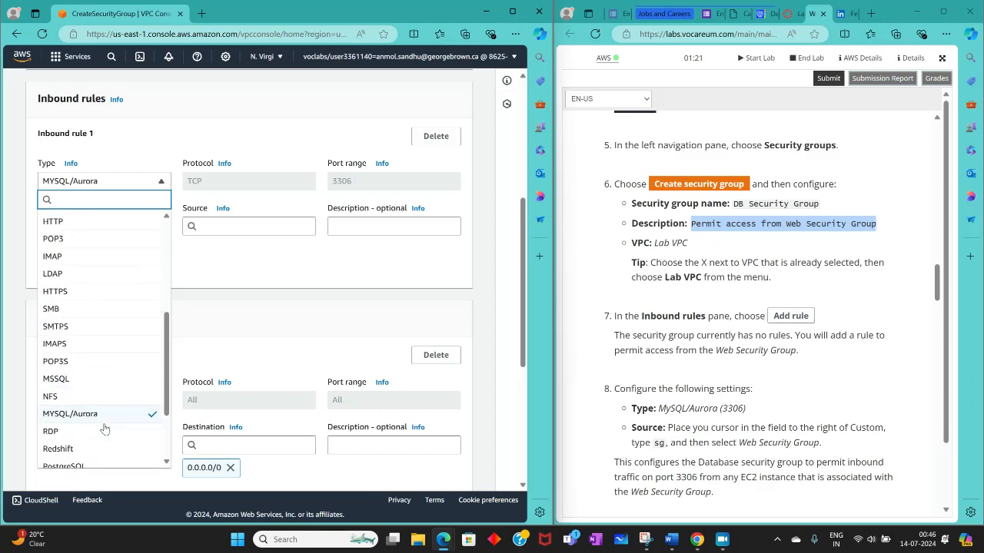
scroll(100, 410, up, 4)
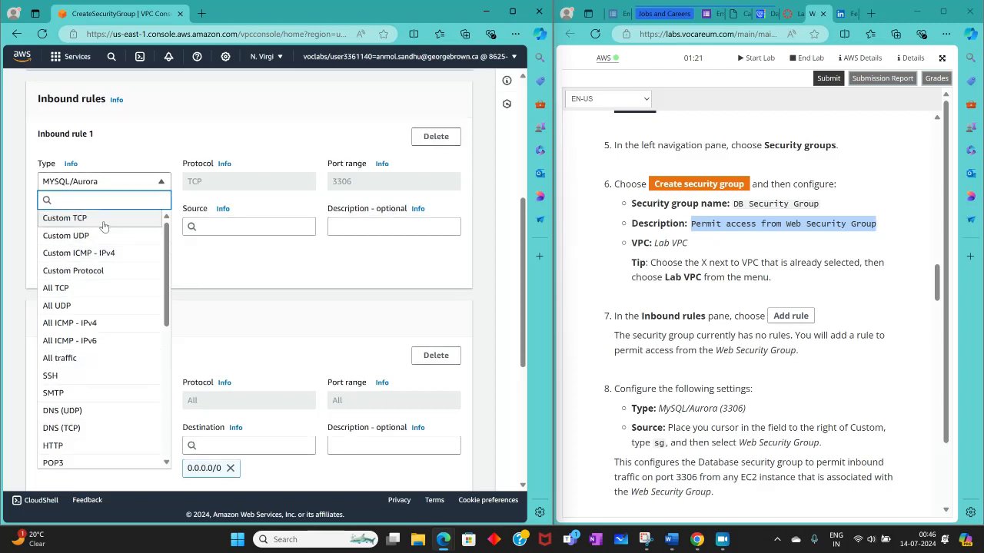
click(134, 257)
Step: Choose Custom as the source type of inbound rule 1, following the lab instructions
scroll(180, 292, down, 2)
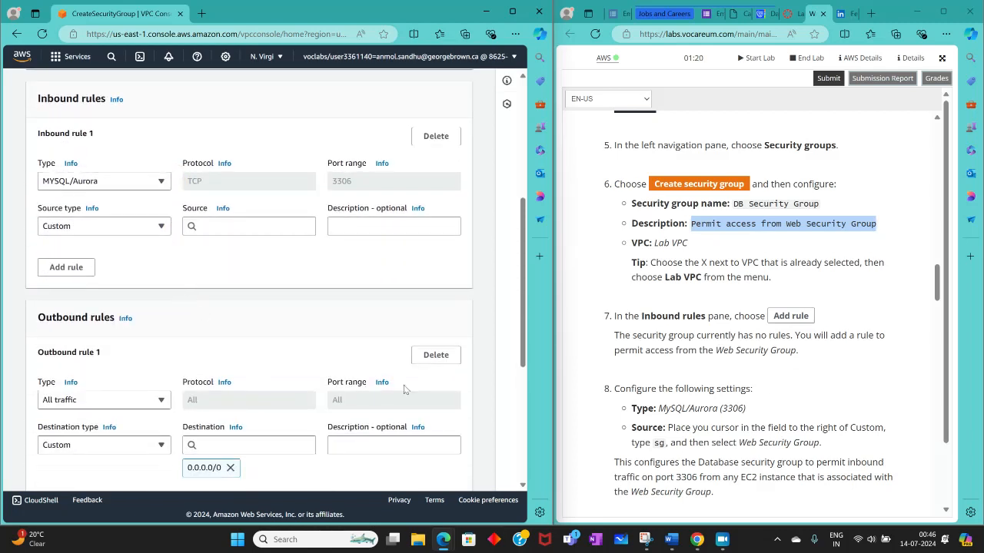
scroll(712, 315, down, 2)
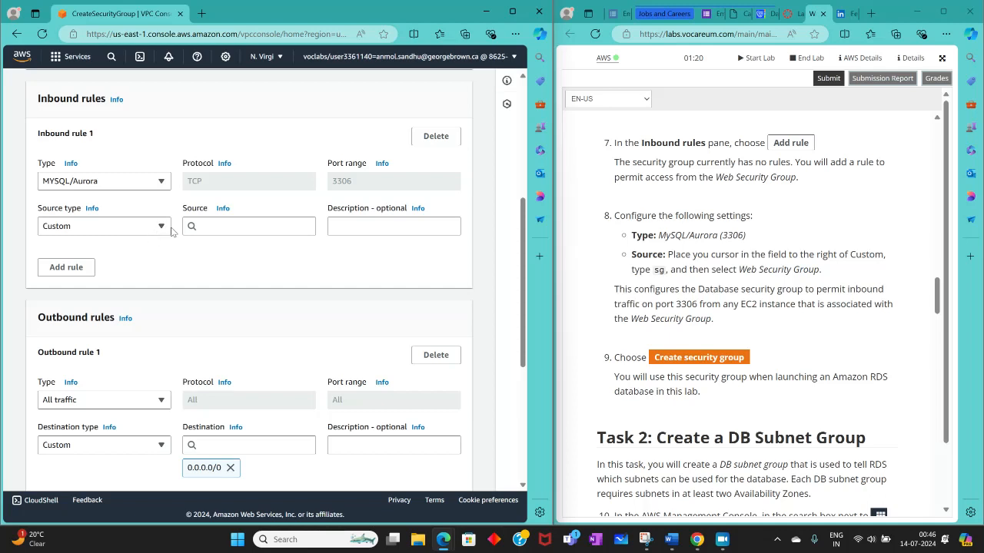
click(160, 225)
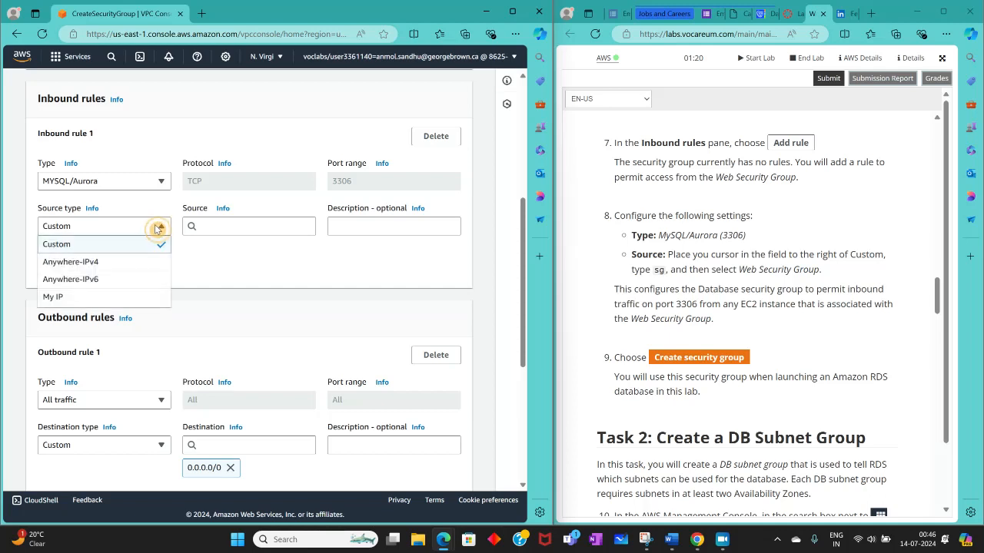
click(158, 225)
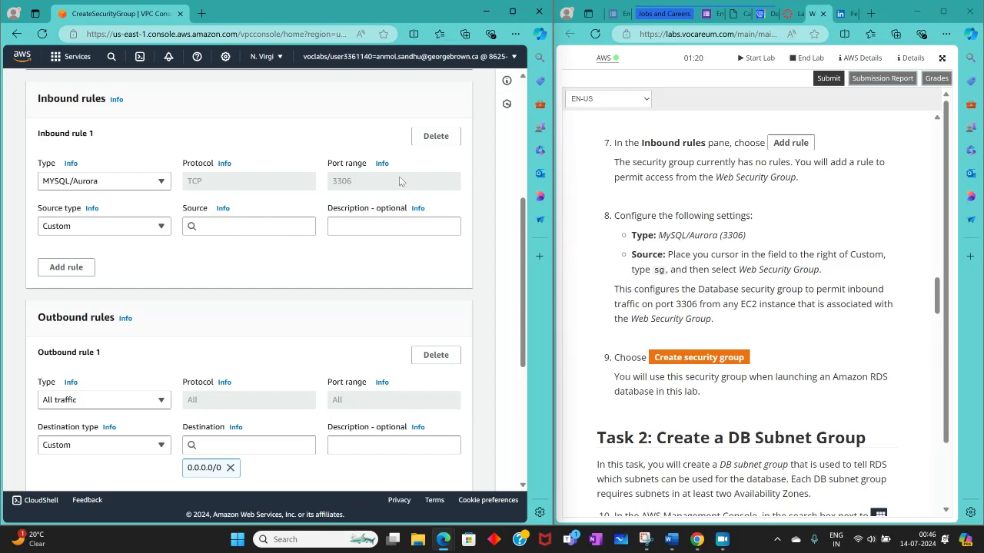
click(234, 226)
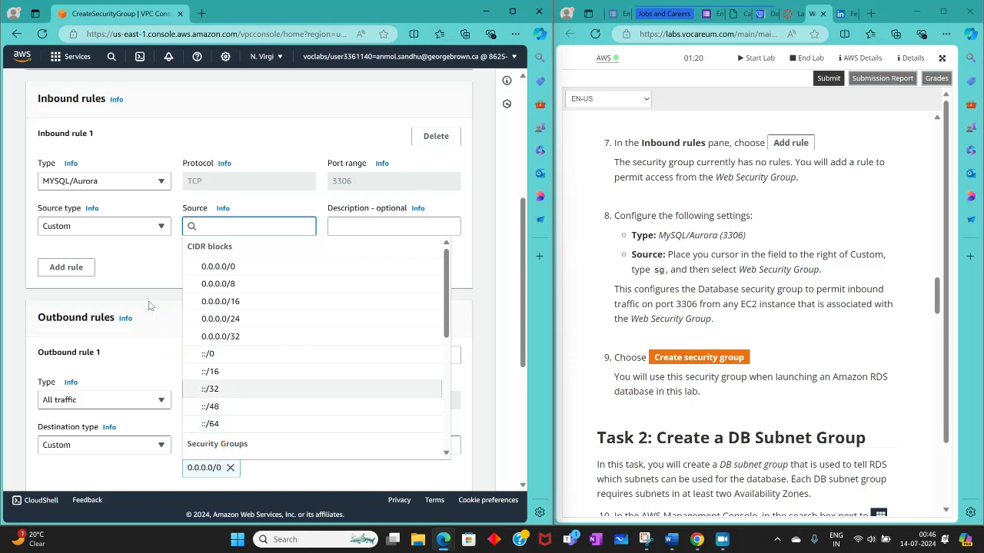
click(171, 295)
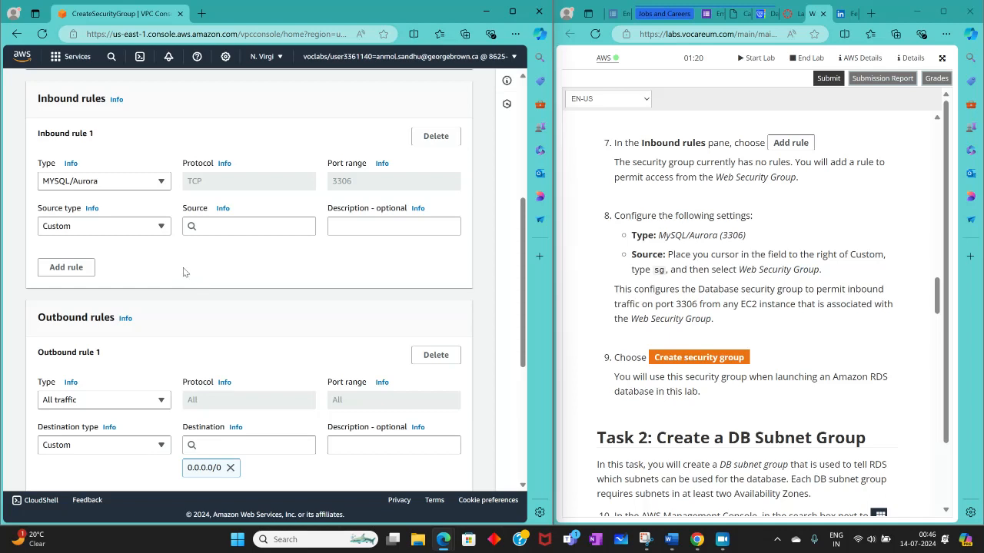
click(141, 233)
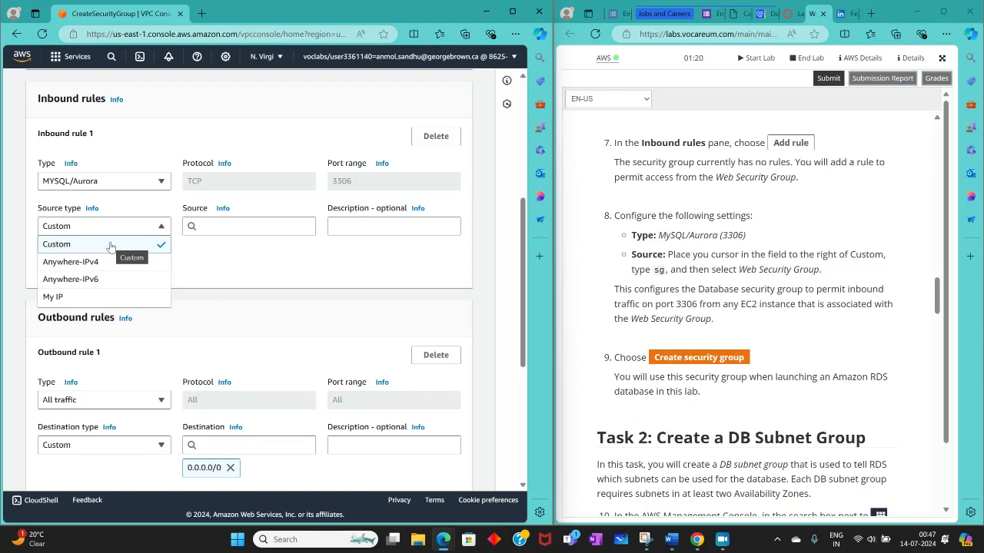
click(111, 244)
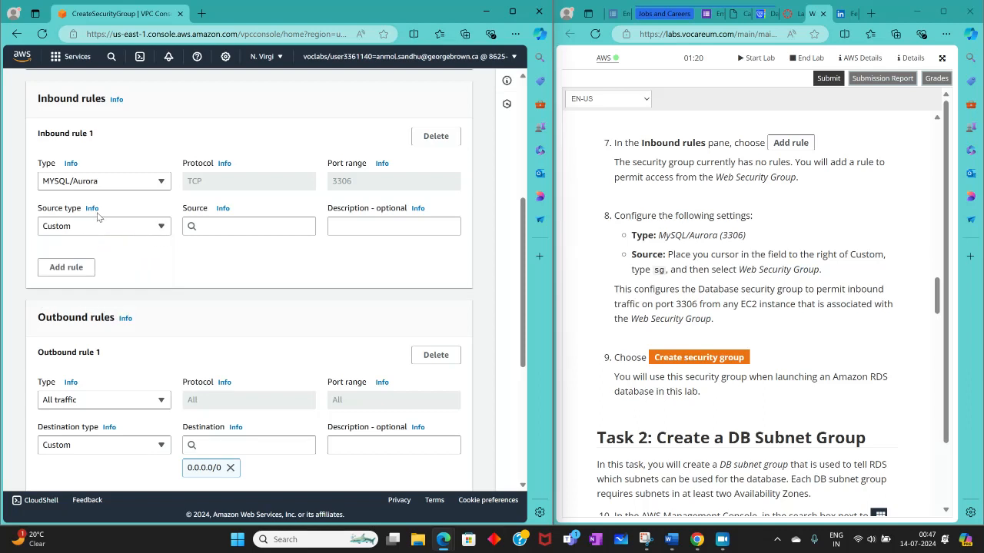
Step: Select Web Security Group from the security groups as the source of inbound rule 1
click(161, 235)
click(161, 234)
click(221, 226)
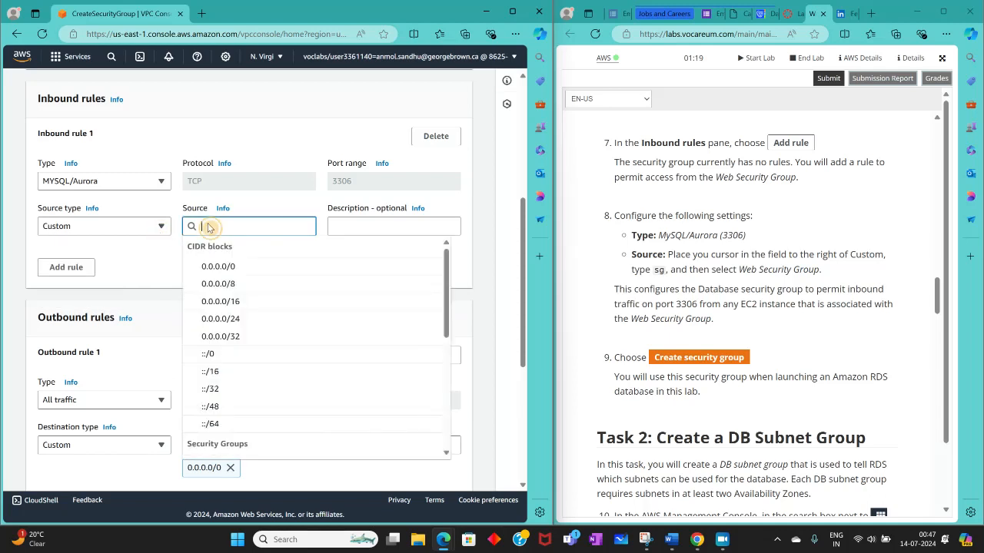
scroll(275, 368, down, 3)
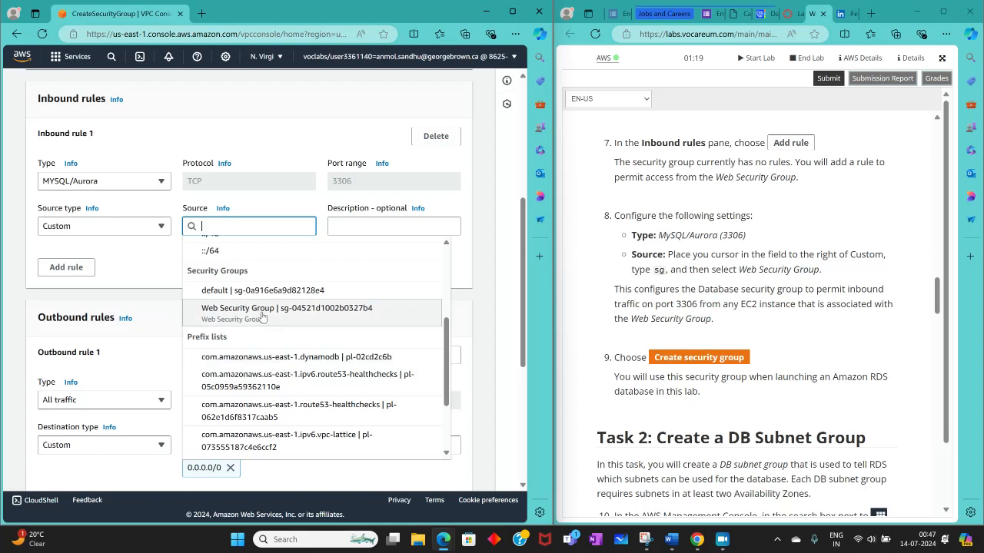
click(261, 311)
click(259, 296)
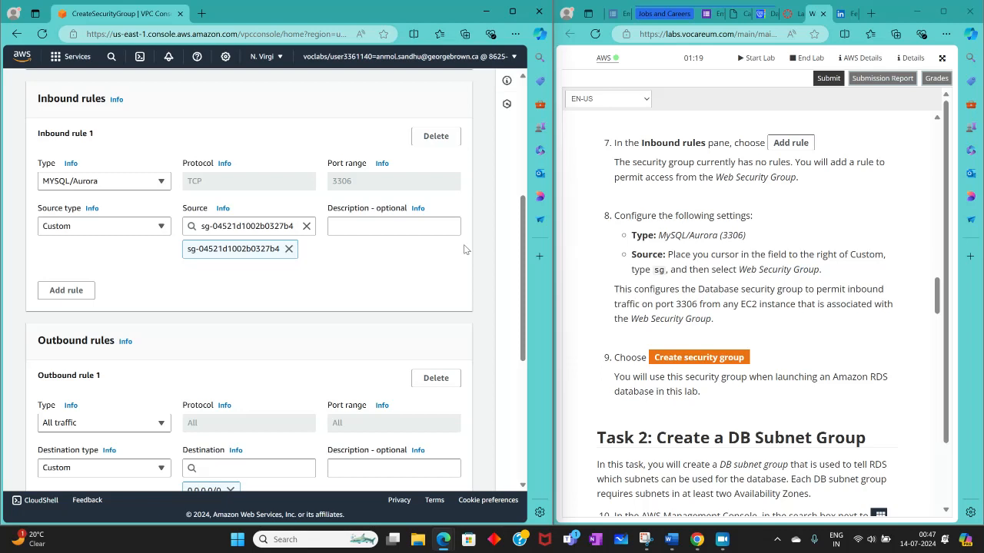
Step: Delete outbound rule 1, which allows all traffic, and create the DB Security Group
scroll(866, 292, up, 5)
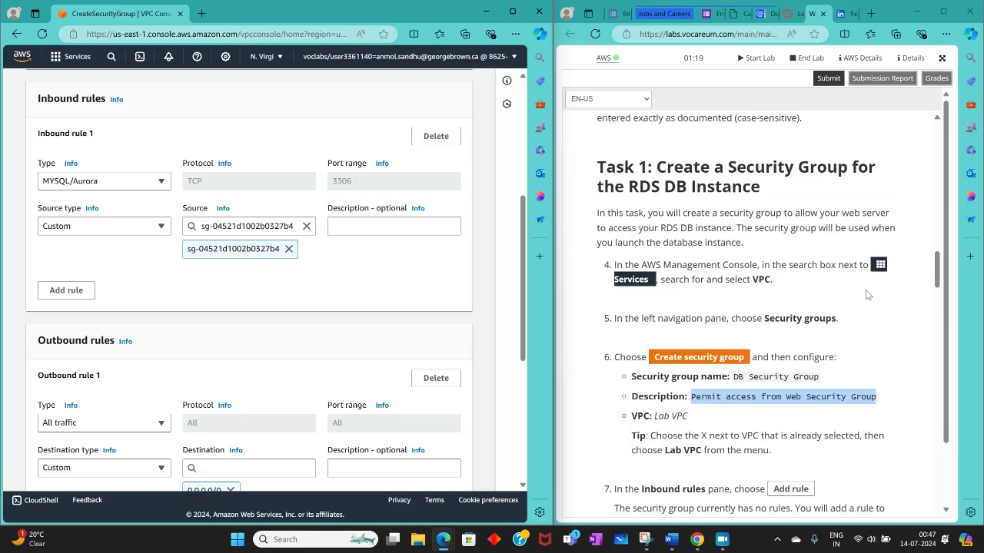
scroll(861, 290, up, 3)
scroll(859, 292, down, 8)
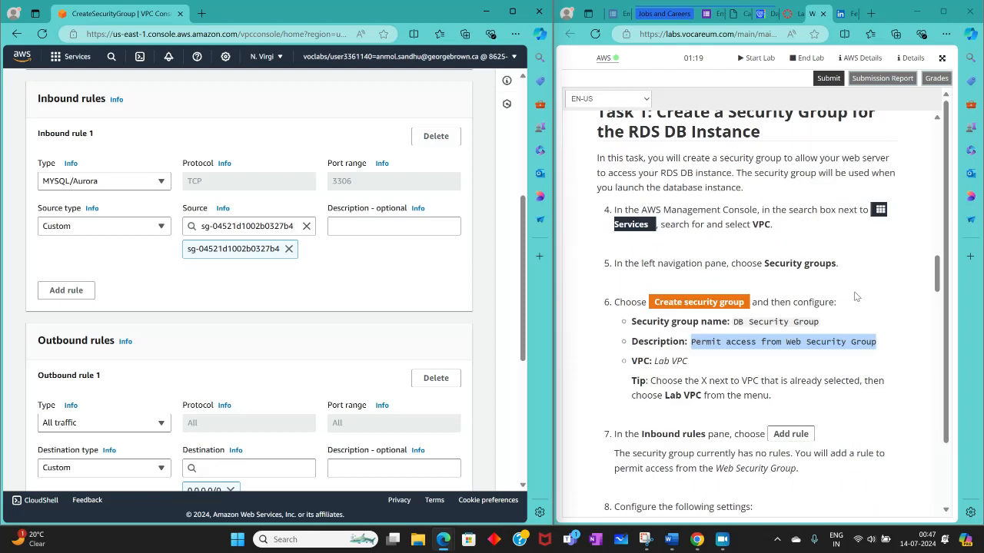
scroll(314, 352, down, 3)
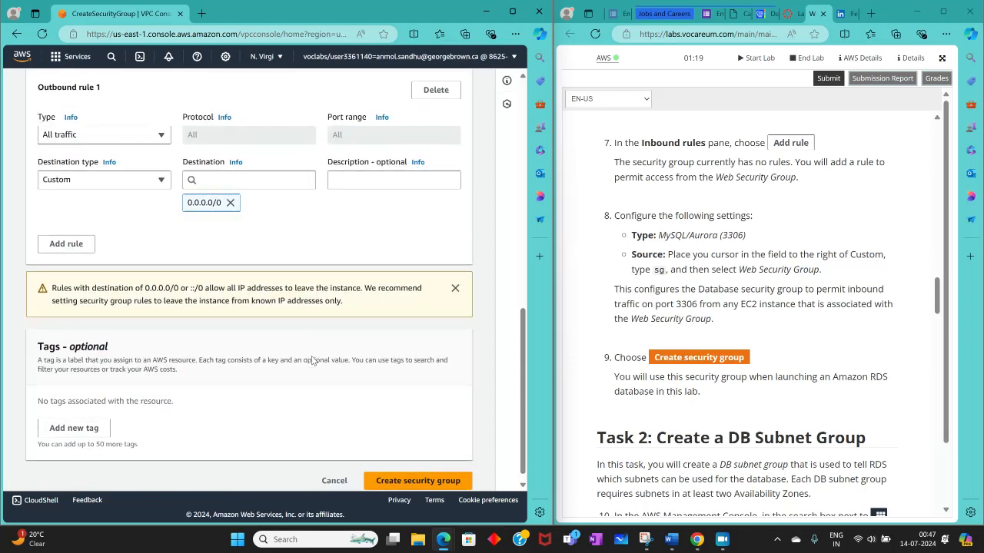
scroll(277, 345, up, 2)
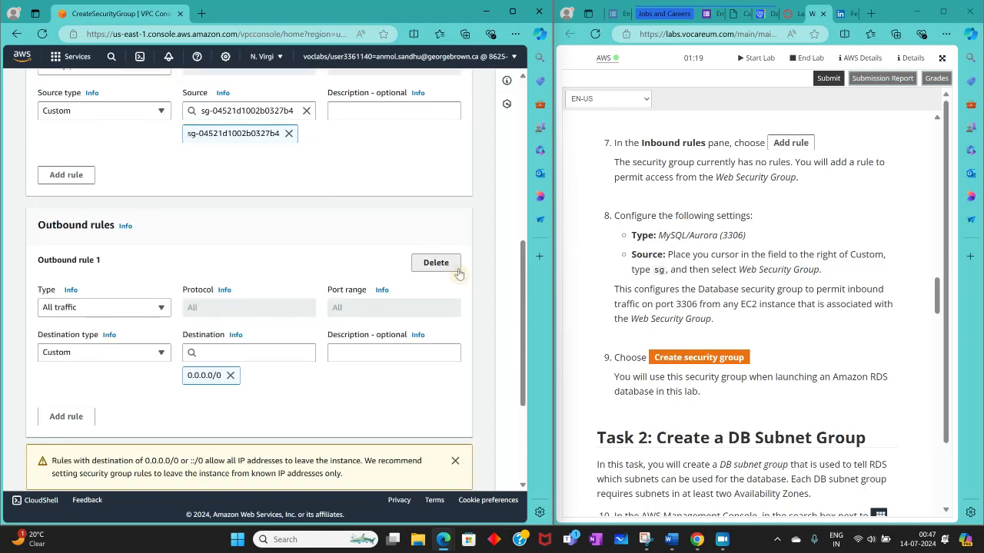
click(435, 262)
click(418, 470)
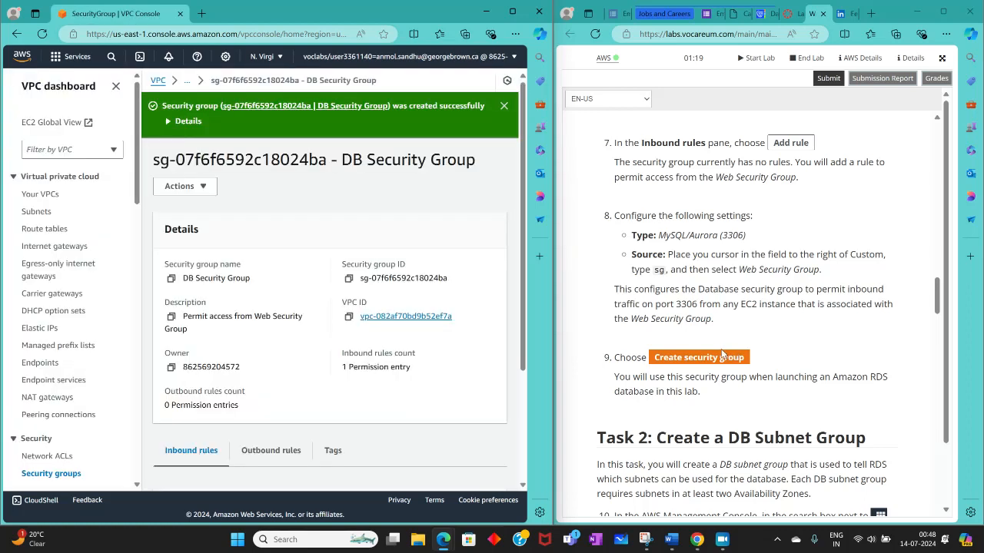
scroll(727, 355, down, 1)
scroll(720, 354, up, 1)
mouse_move(671, 544)
click(720, 542)
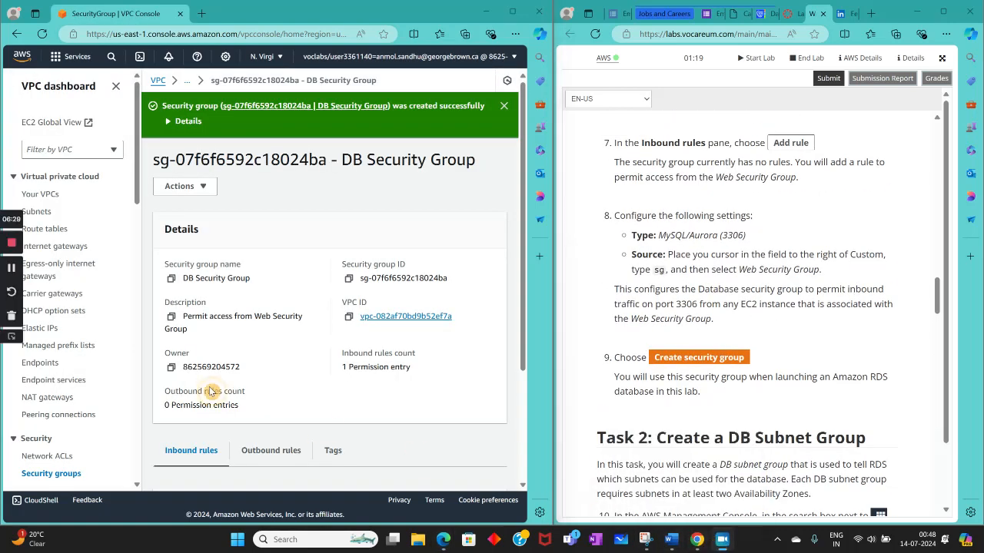
click(11, 269)
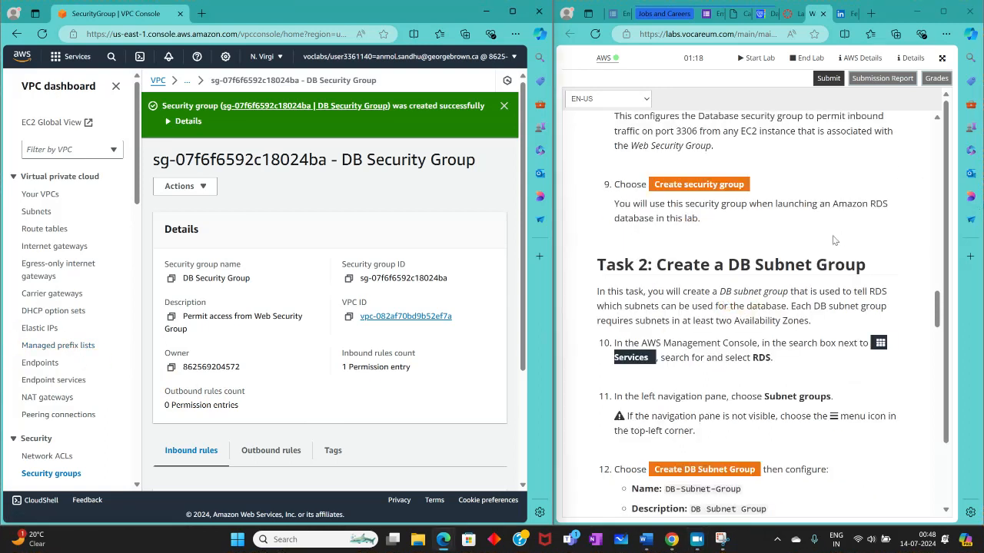
Step: Find the RDS service, open its subnet groups and start creating a new DB subnet group
scroll(815, 282, down, 2)
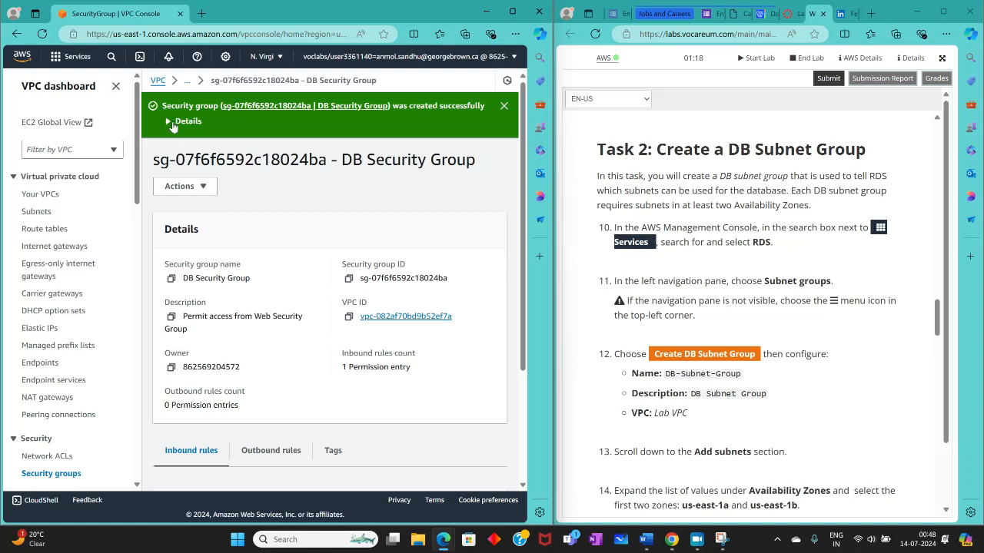
click(111, 57)
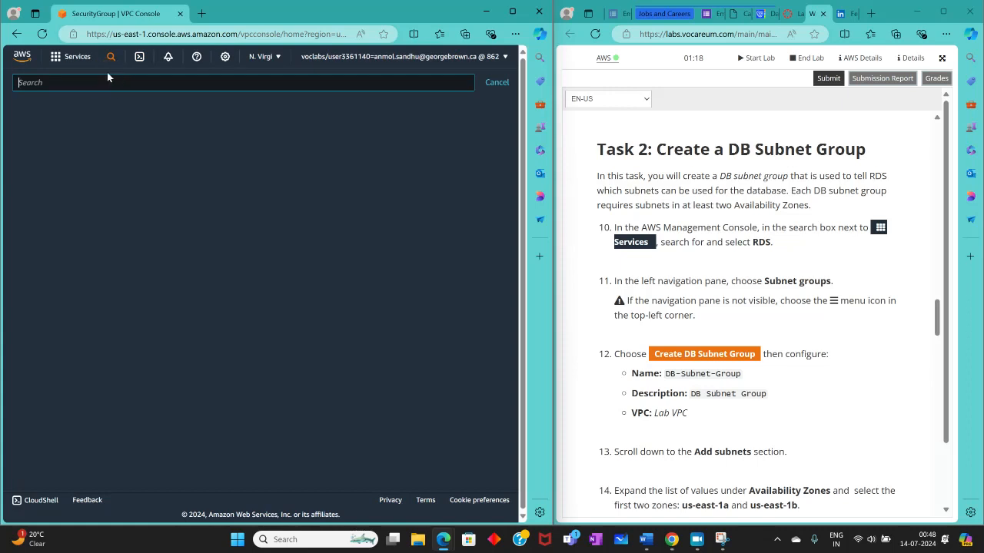
text(rds)
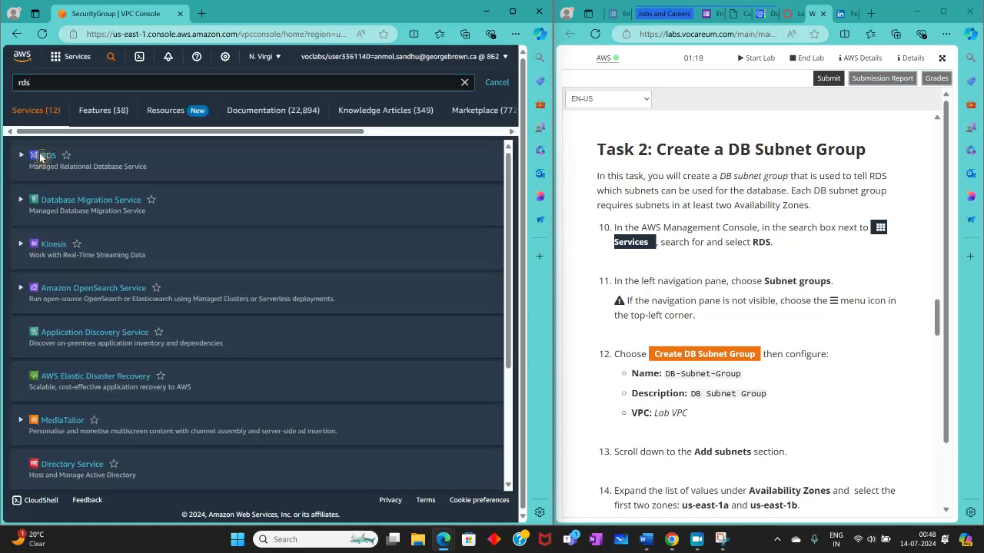
click(43, 156)
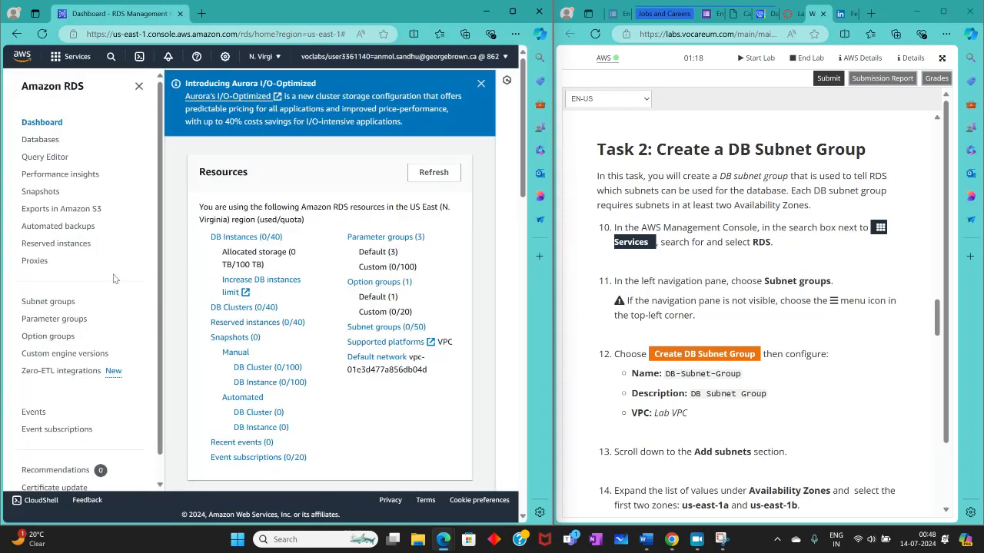
click(48, 305)
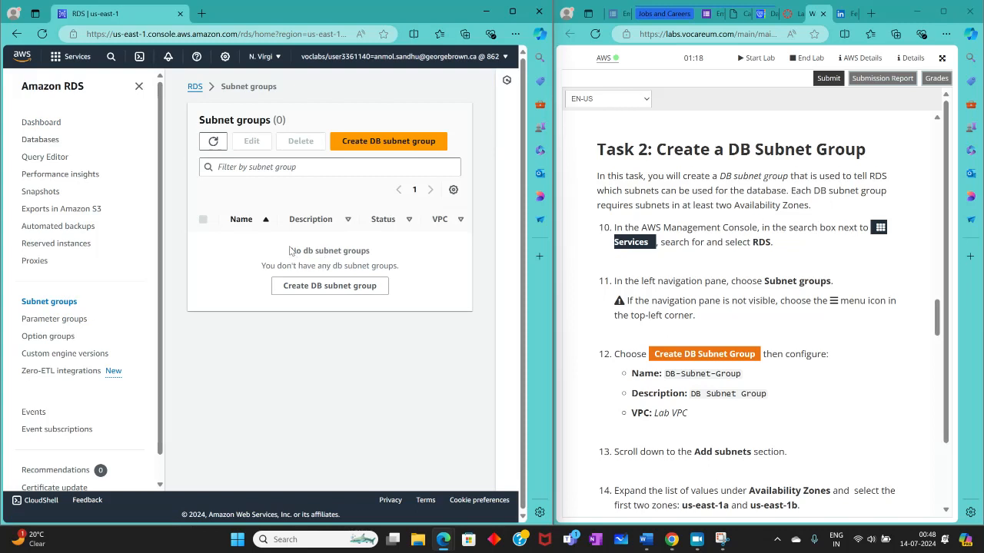
click(388, 142)
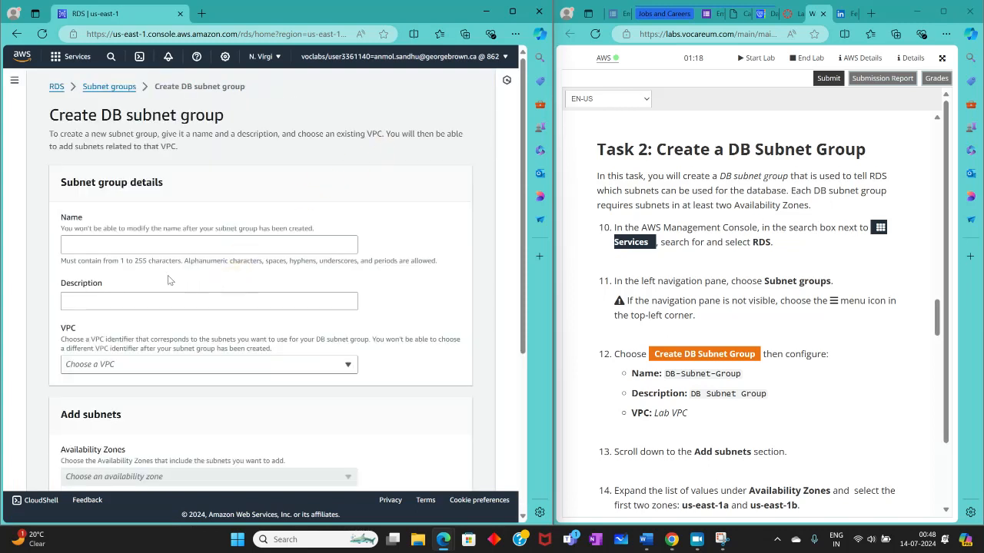
Step: Name the new DB subnet group DB-Subnet-Group, copying the name from step 12 of the lab instructions
scroll(665, 315, down, 1)
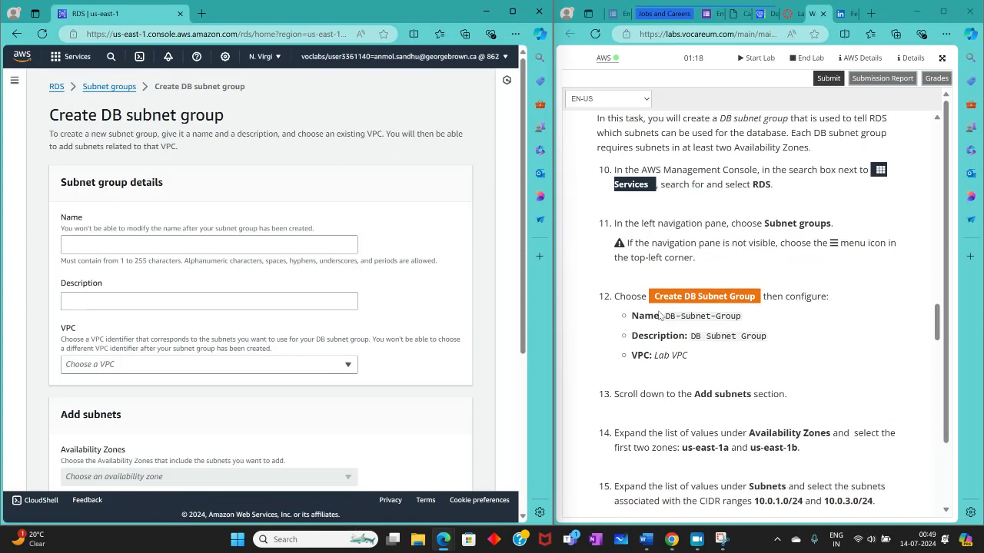
drag(665, 315, 742, 316)
key(ctrl+c)
right_click(696, 307)
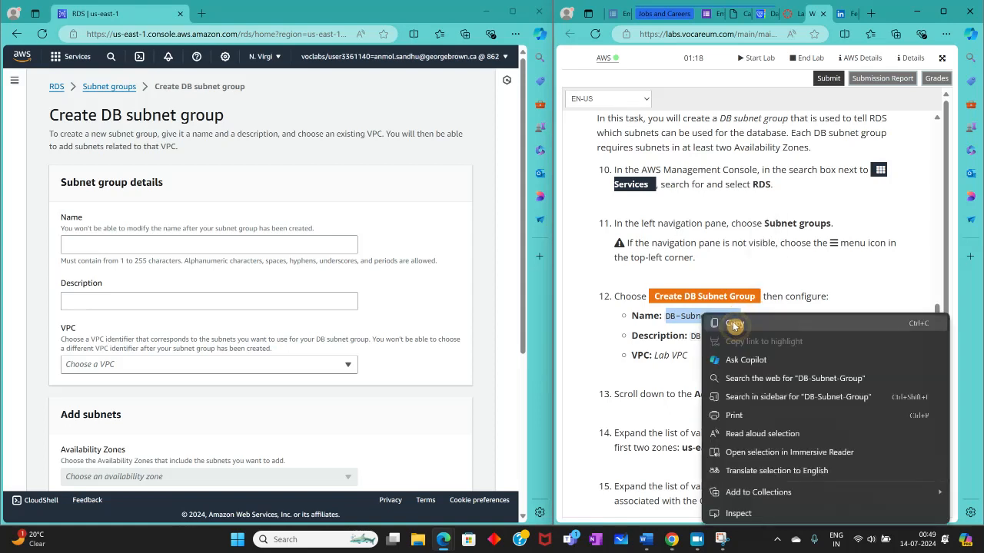
click(718, 317)
click(108, 244)
right_click(106, 243)
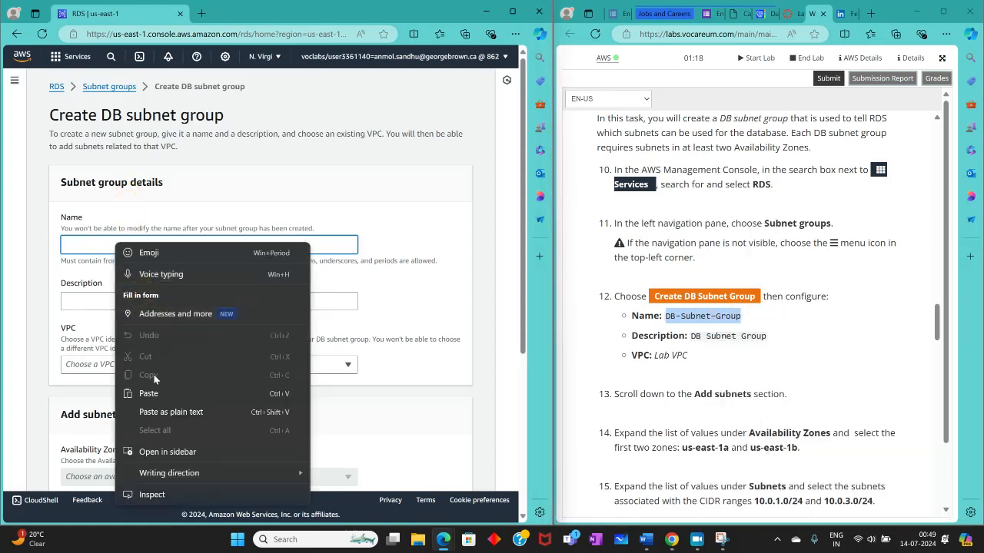
click(159, 392)
Step: Copy DB Subnet Group from the instructions as the description, without a leading space, and choose Lab VPC as the VPC
drag(689, 336, 769, 338)
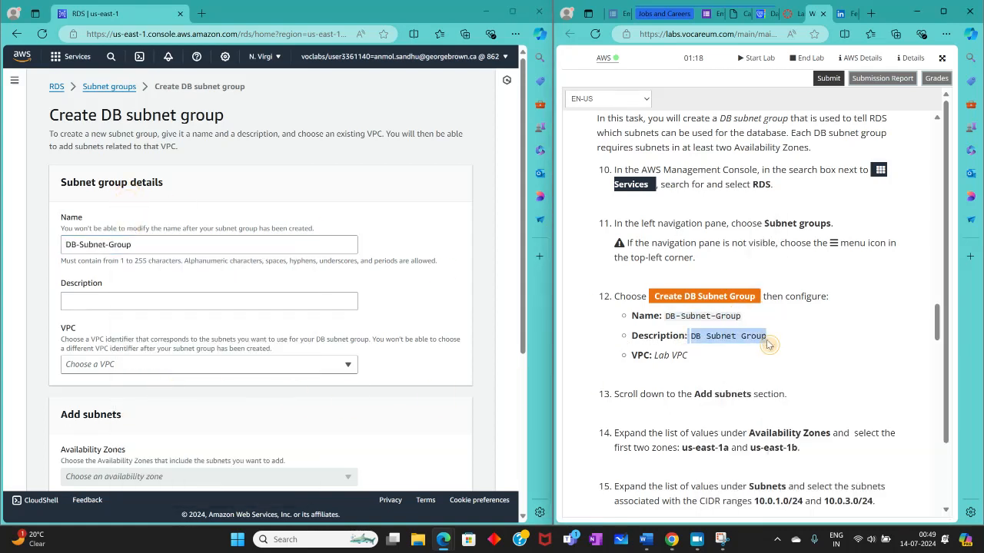
right_click(751, 342)
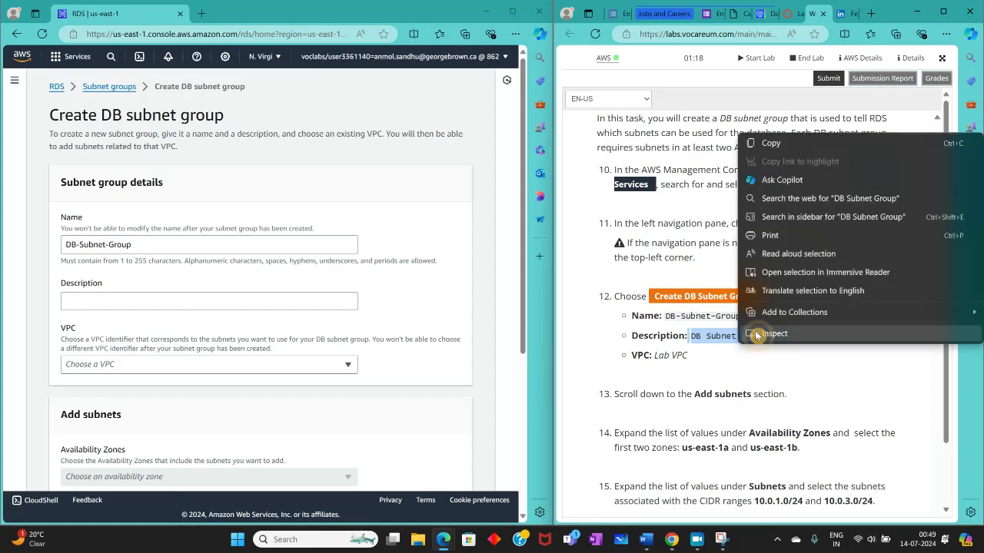
click(786, 140)
click(204, 298)
right_click(204, 298)
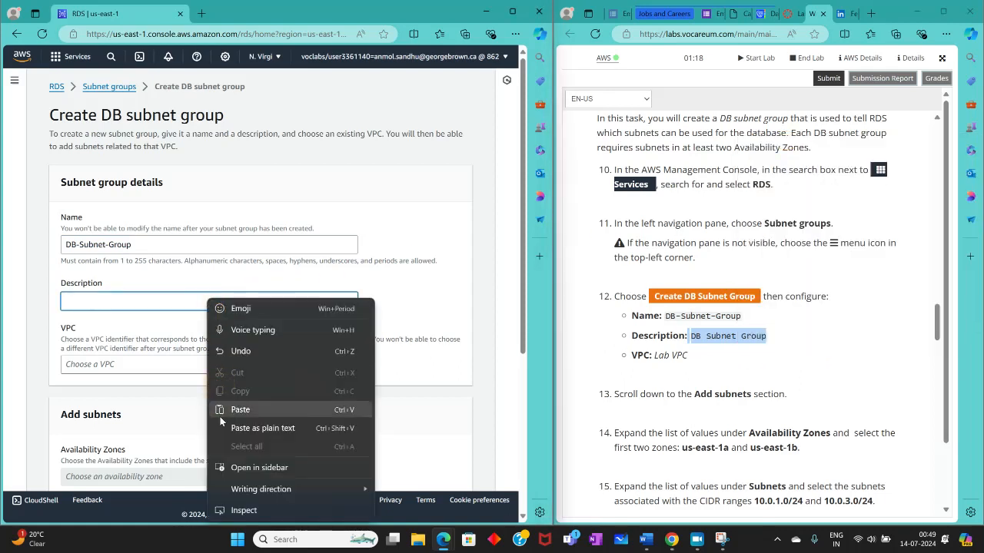
click(206, 398)
click(66, 300)
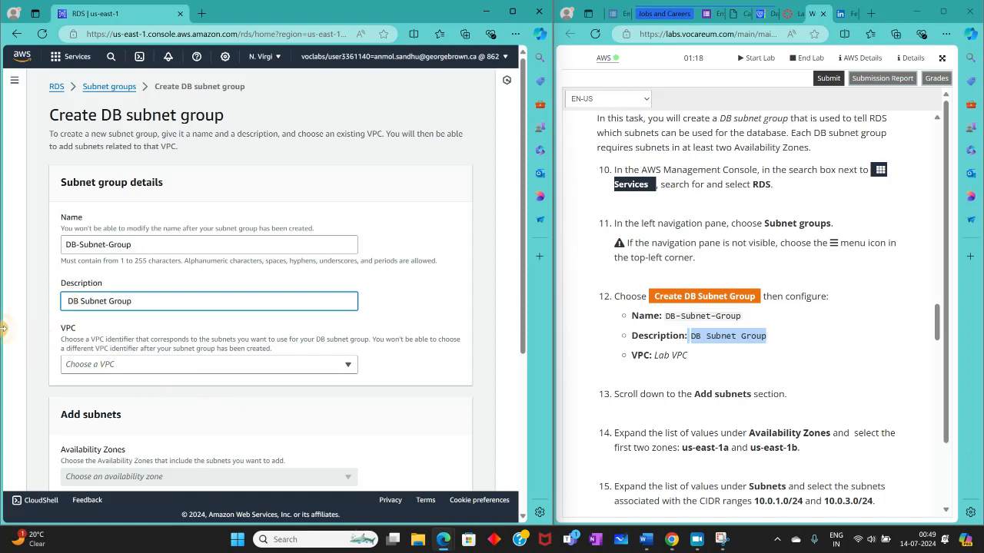
key(Delete)
click(294, 366)
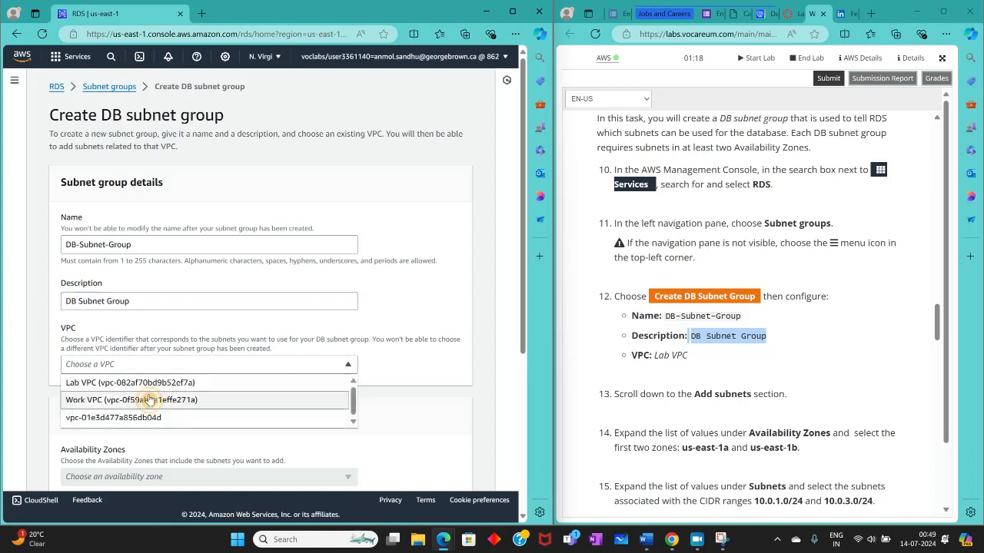
click(104, 382)
Step: Add the Availability Zones us-east-1a and us-east-1b to the subnet group
scroll(359, 297, down, 3)
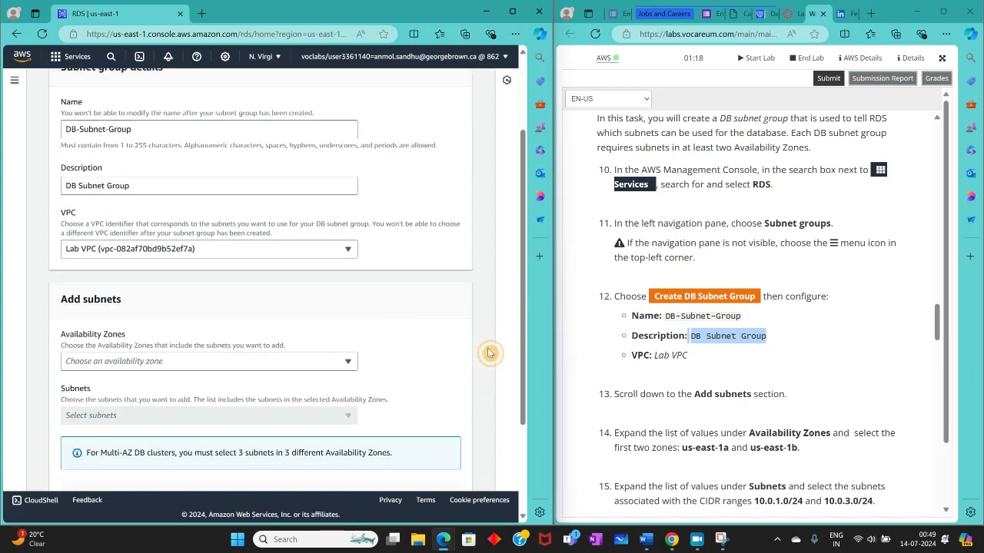
scroll(644, 351, down, 3)
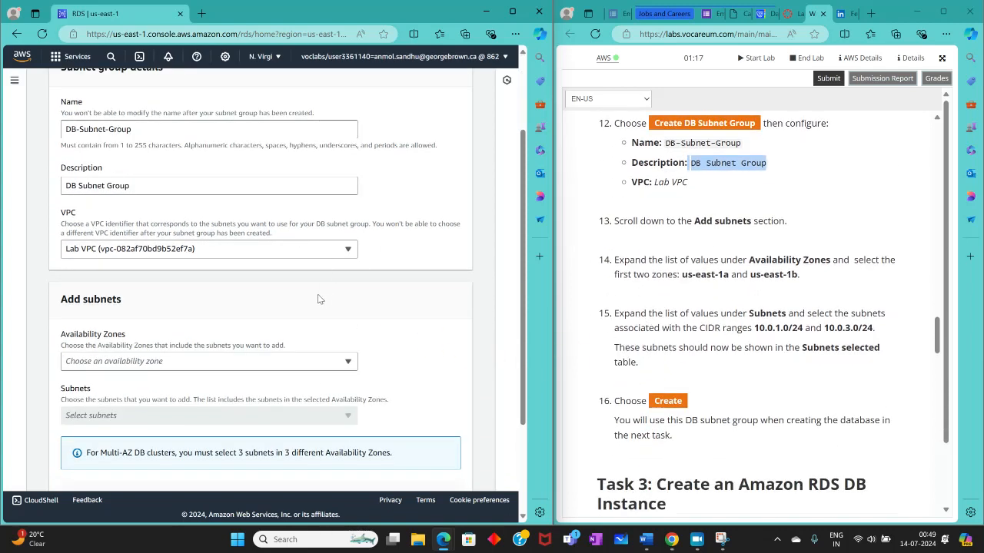
scroll(114, 308, down, 1)
scroll(114, 315, down, 2)
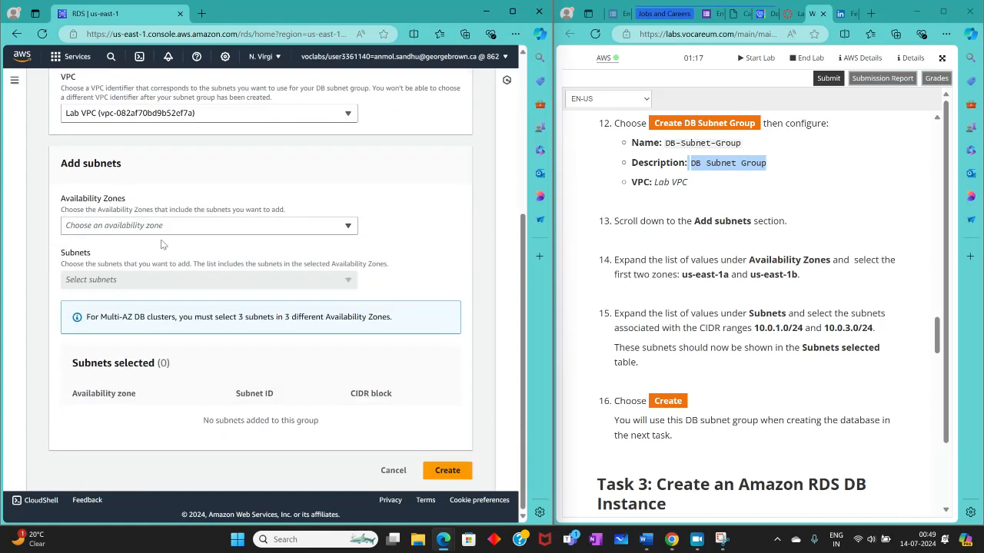
click(198, 227)
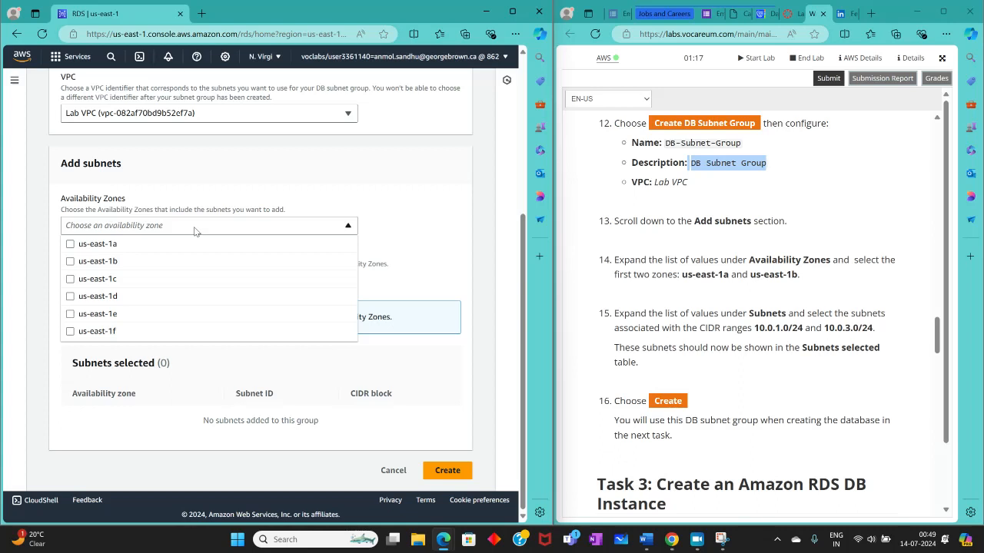
click(70, 244)
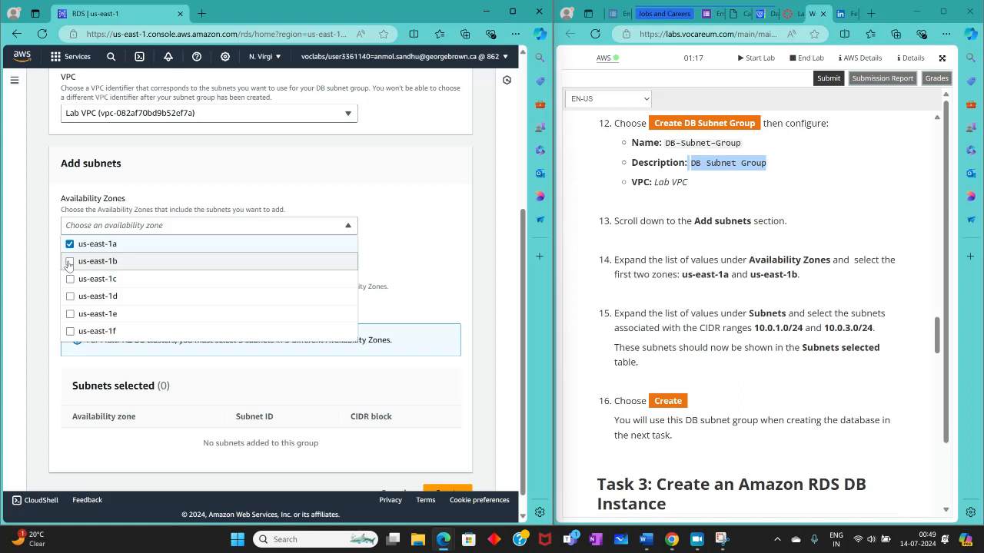
click(70, 262)
click(411, 234)
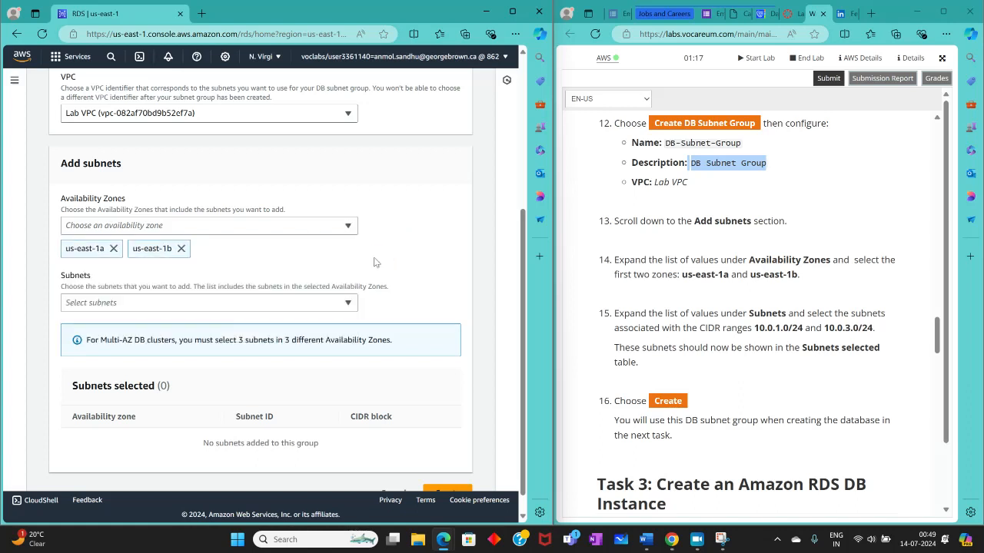
Step: Select the subnets with CIDR ranges 10.0.1.0/24 and 10.0.3.0/24 and create the DB subnet group
scroll(754, 322, down, 2)
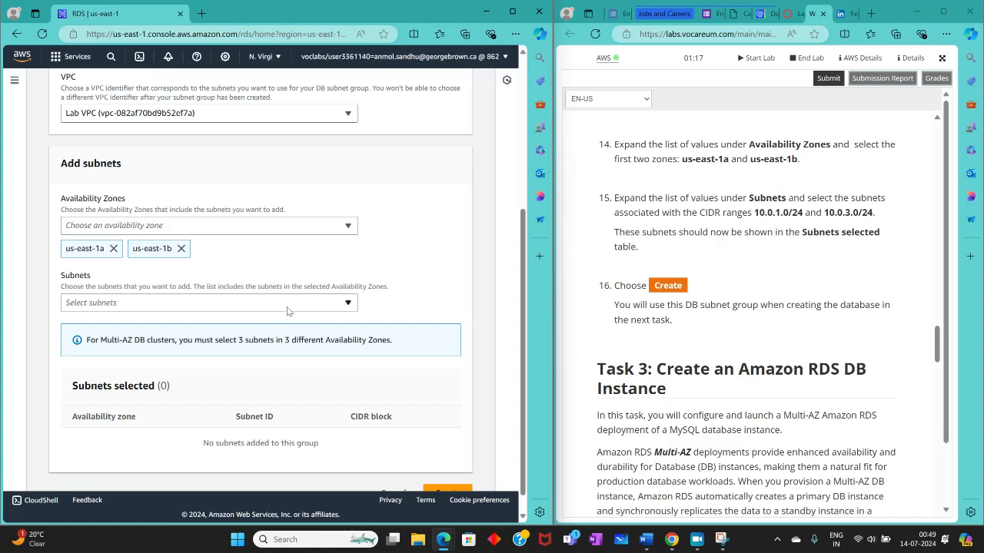
click(189, 305)
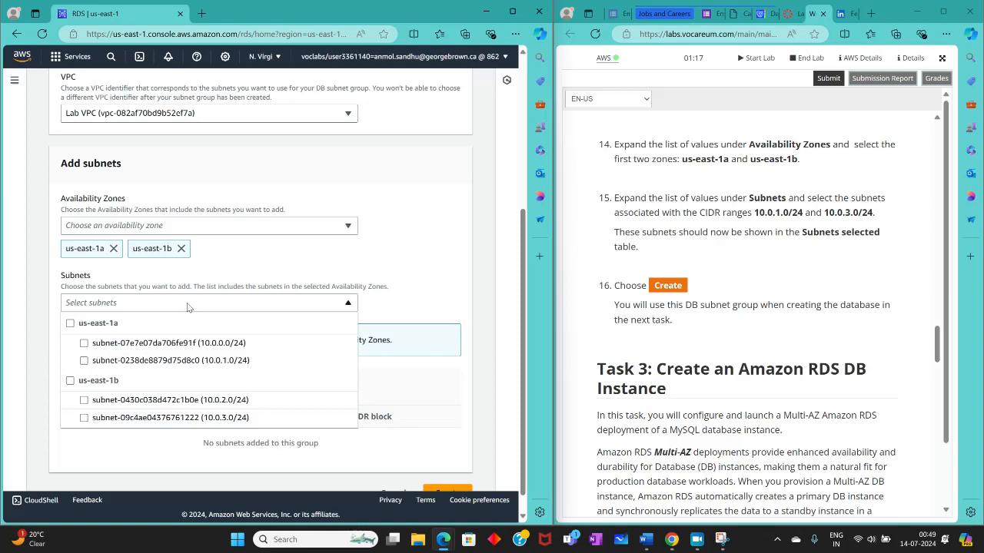
click(85, 362)
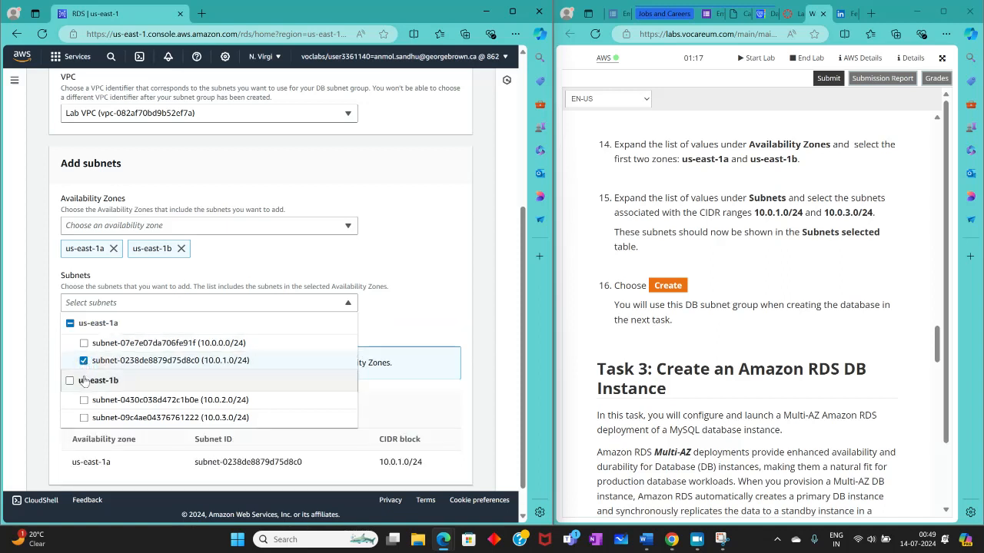
click(84, 419)
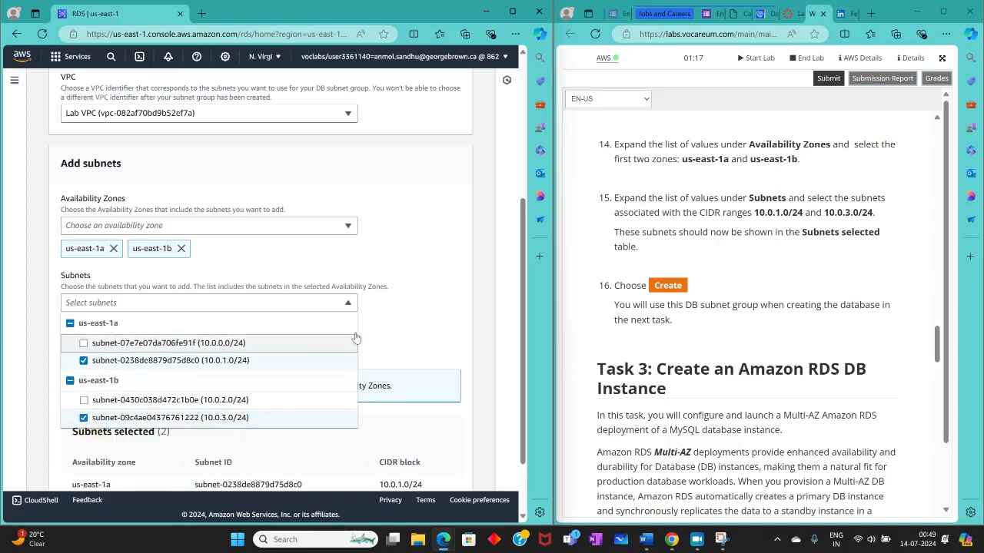
click(450, 323)
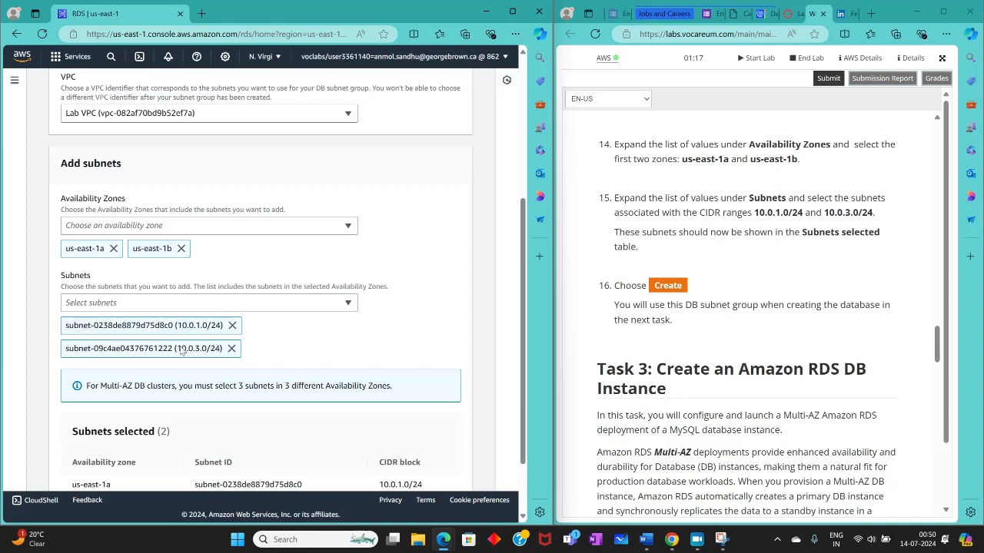
scroll(392, 323, down, 2)
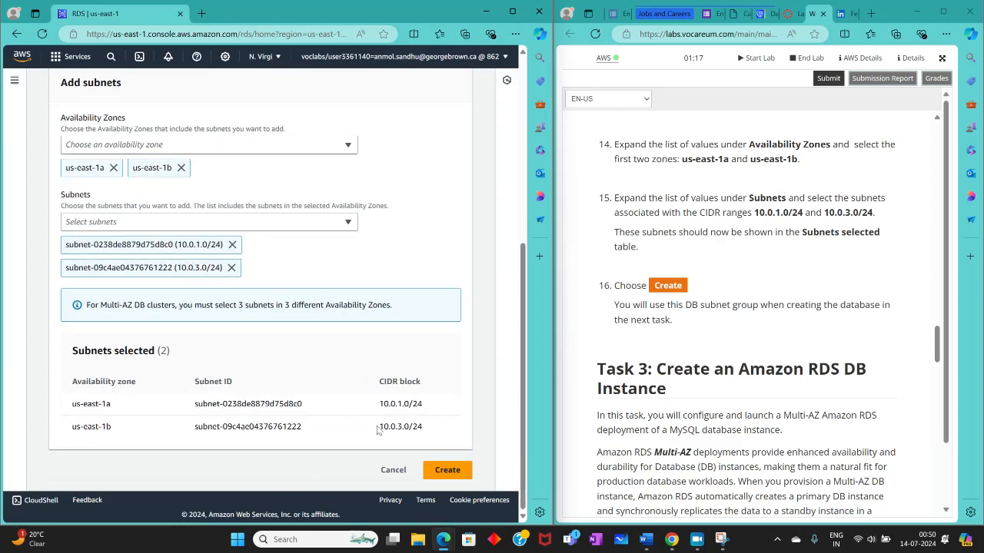
click(477, 437)
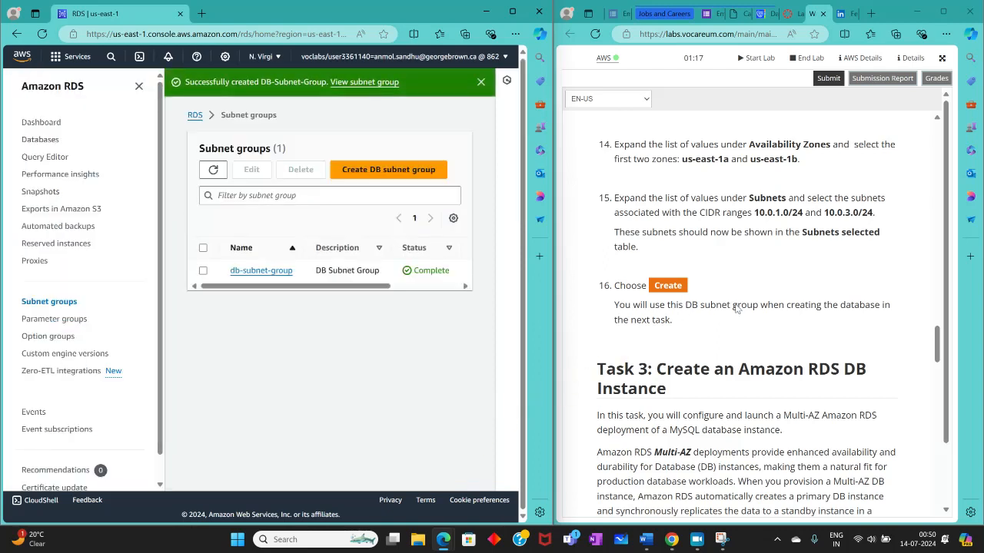
click(697, 539)
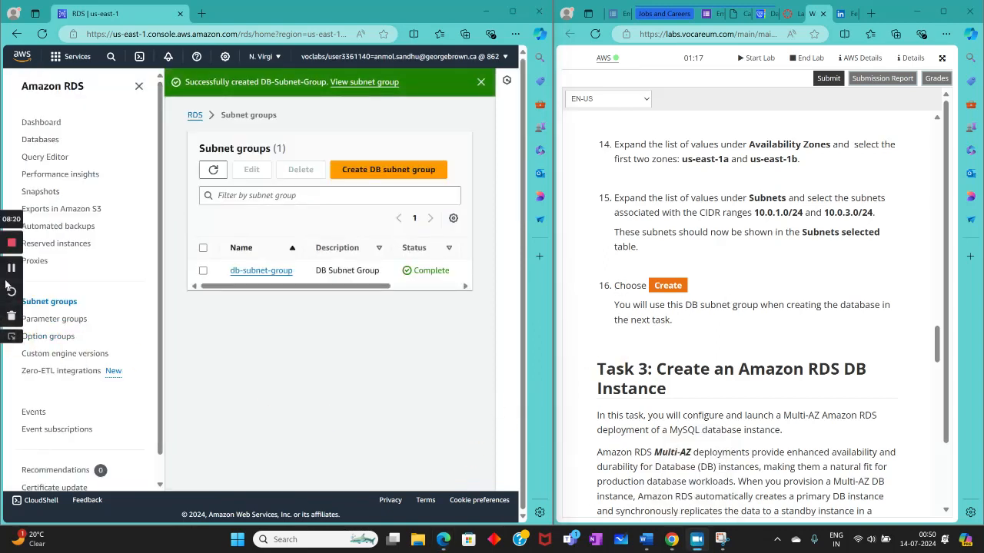
click(11, 335)
Step: Open the RDS databases page and start creating a new database, following Task 3 of the lab instructions
scroll(734, 295, down, 2)
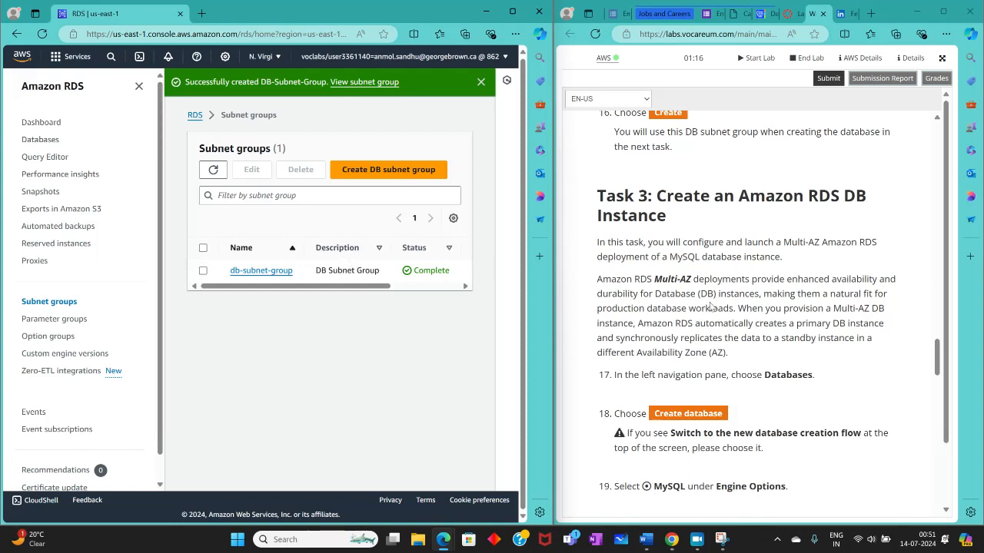
scroll(564, 277, down, 2)
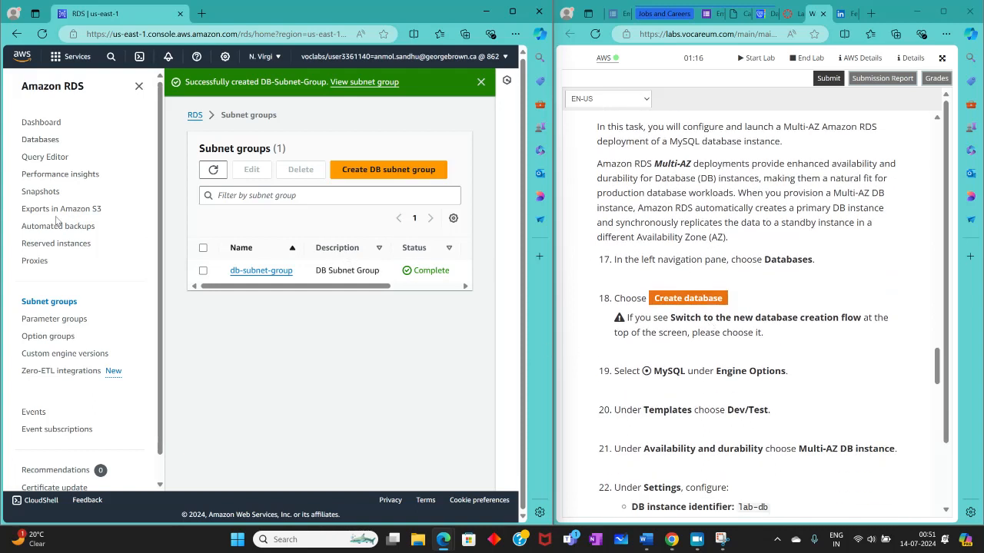
click(29, 141)
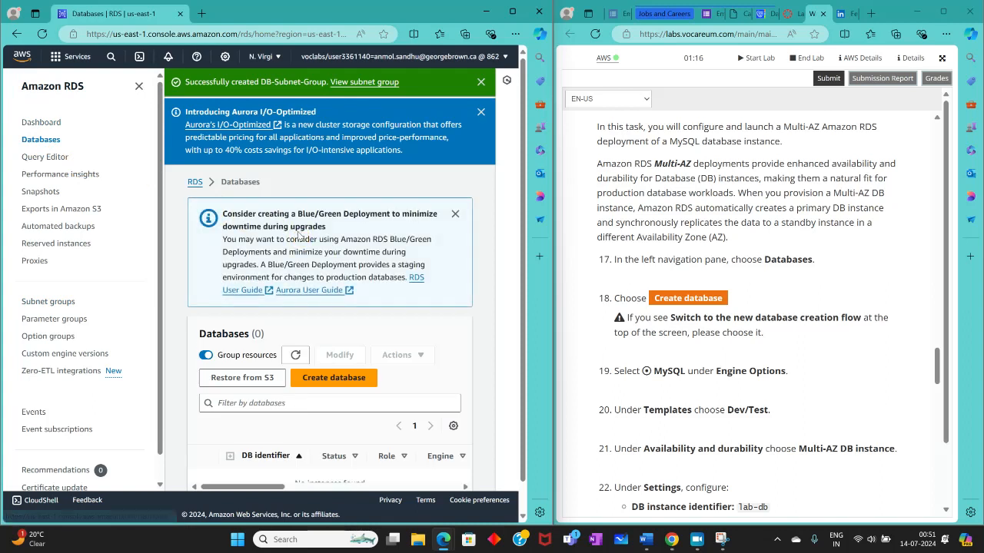
click(359, 378)
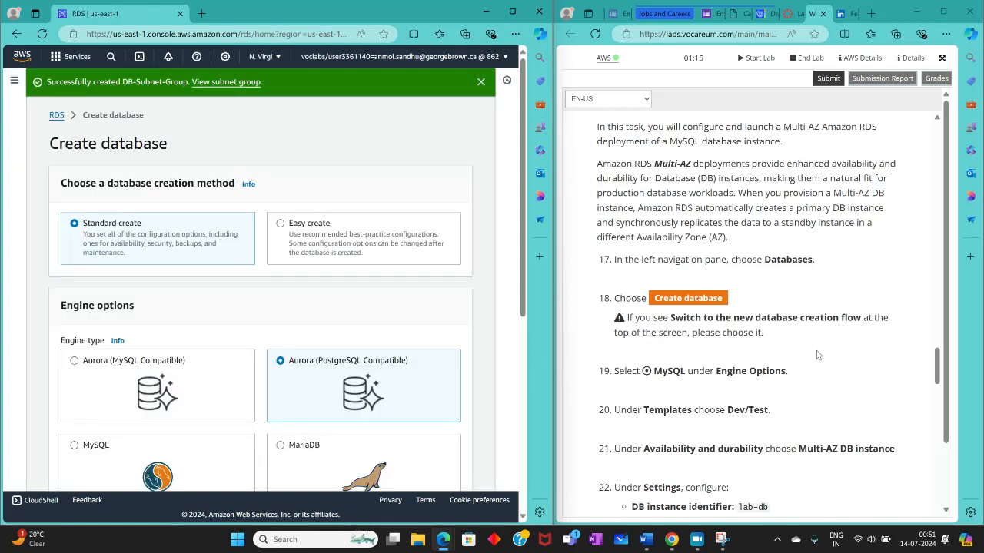
Step: Select MySQL as the engine type for the new database
scroll(819, 354, down, 3)
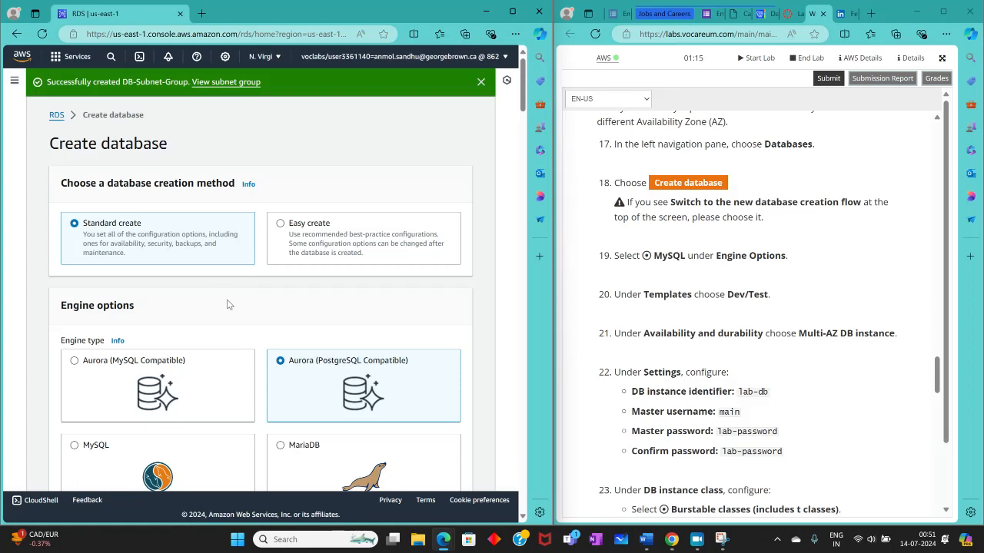
scroll(226, 305, down, 2)
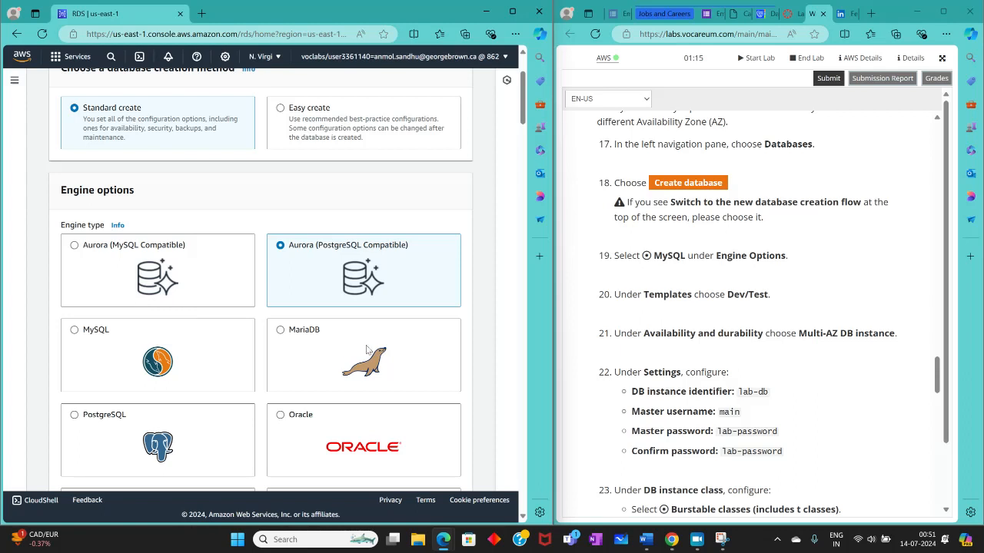
click(75, 332)
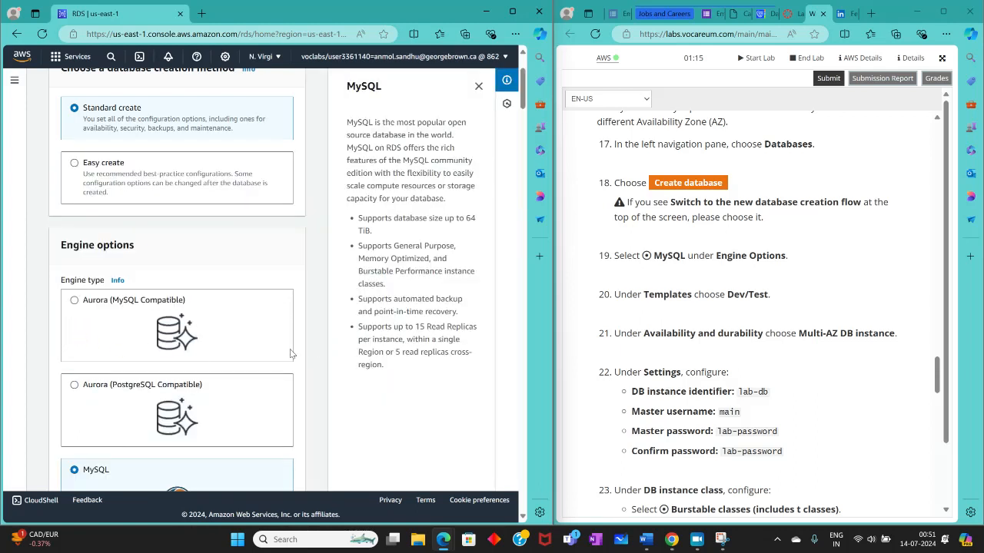
Step: Choose the Dev/Test template for the MySQL database
scroll(262, 355, down, 3)
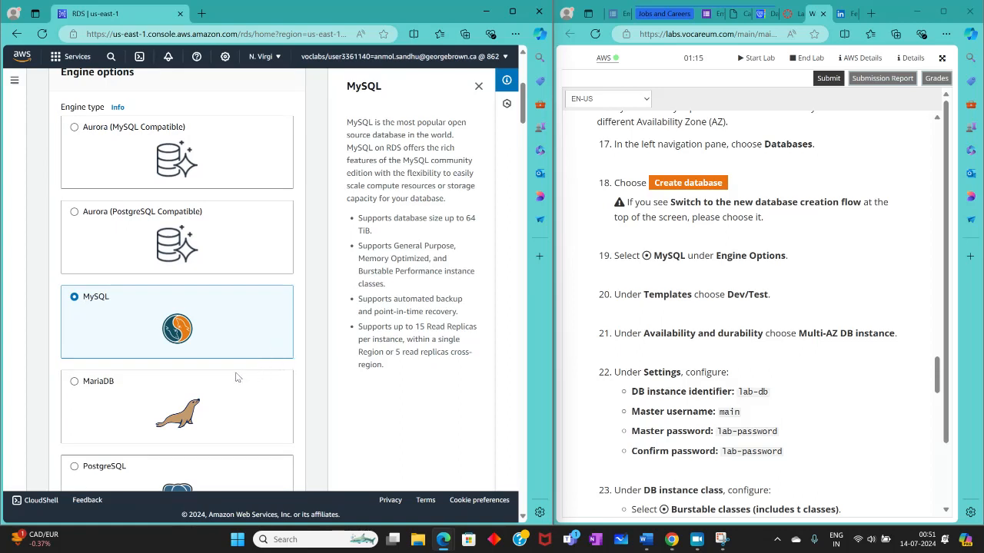
scroll(145, 391, down, 5)
scroll(154, 308, down, 7)
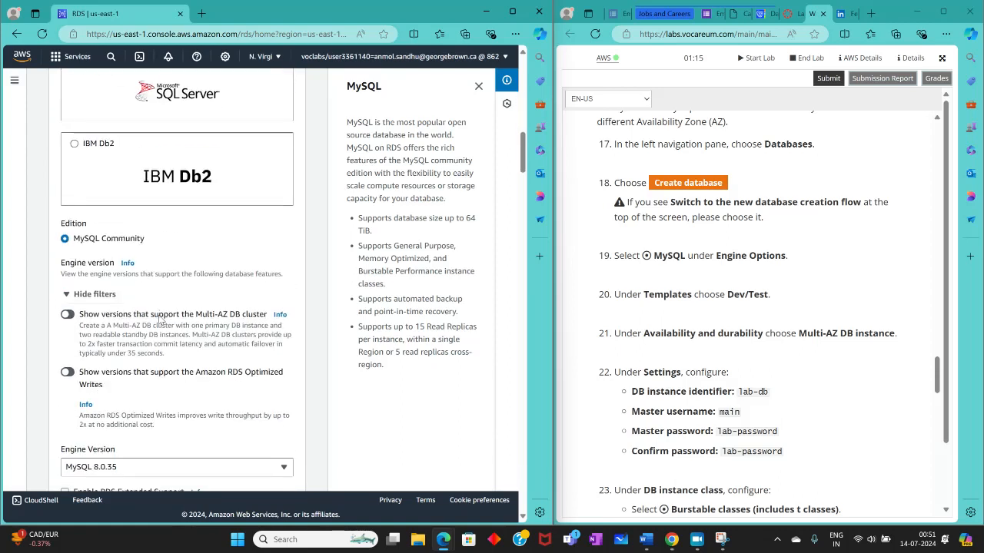
scroll(98, 305, down, 3)
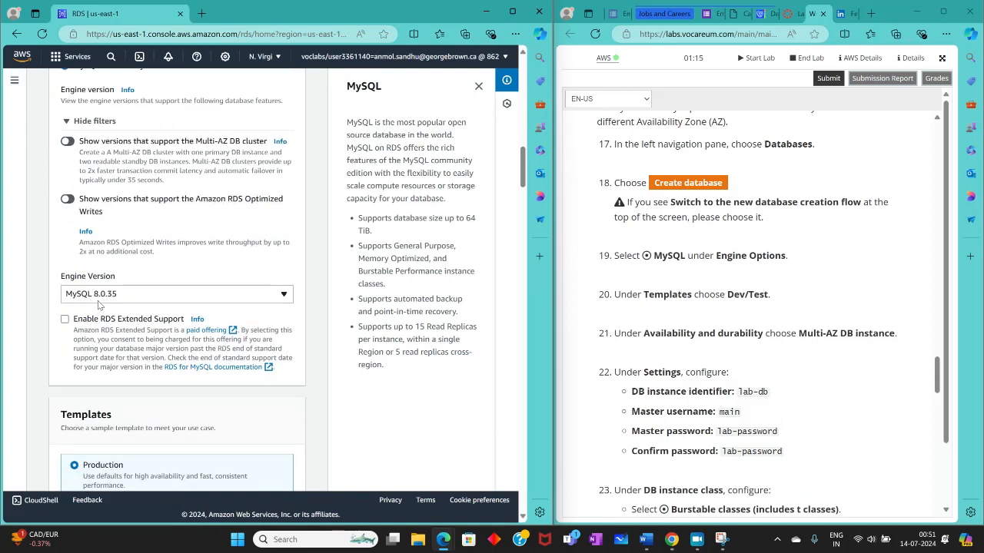
scroll(99, 305, down, 3)
click(80, 294)
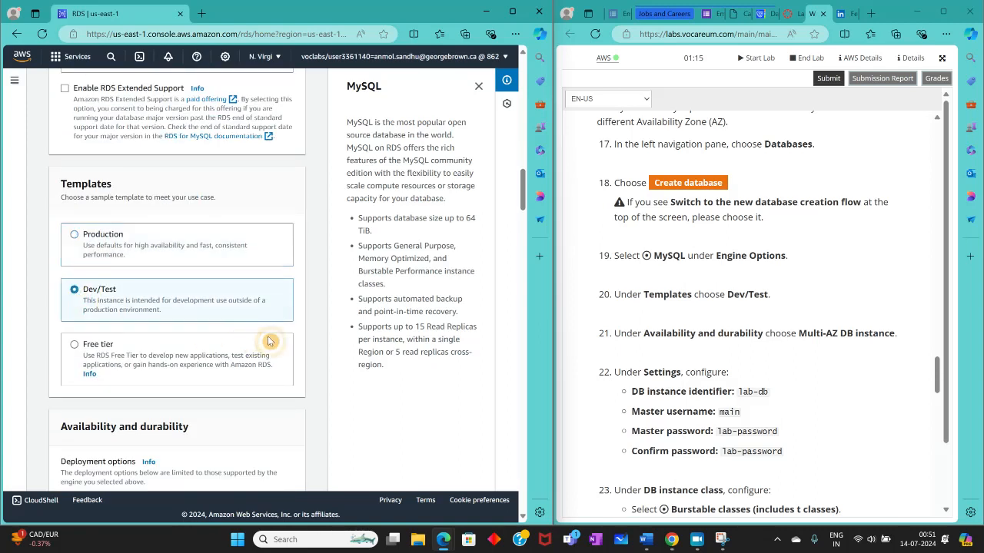
Step: Set the deployment option under Availability and durability to Multi-AZ DB instance
scroll(761, 350, down, 3)
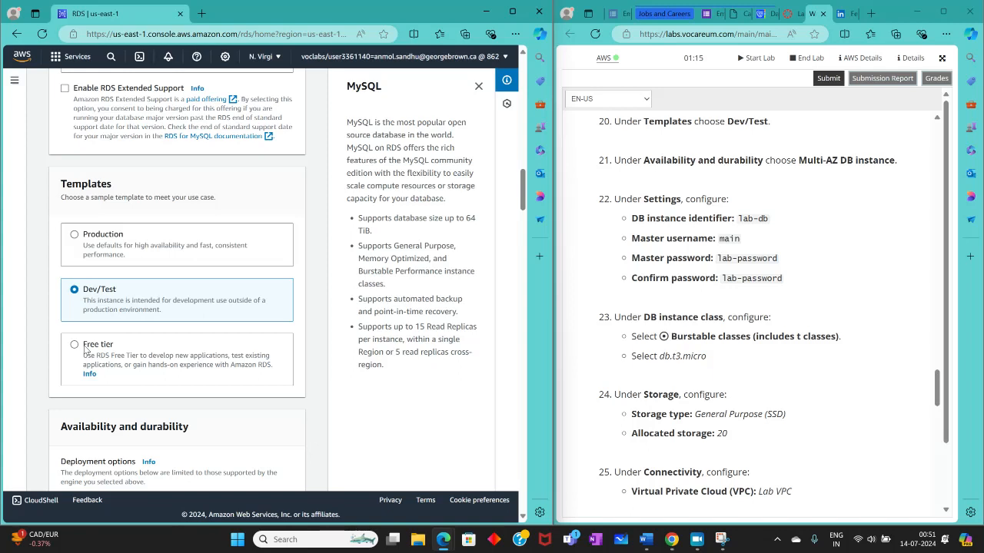
scroll(86, 350, down, 3)
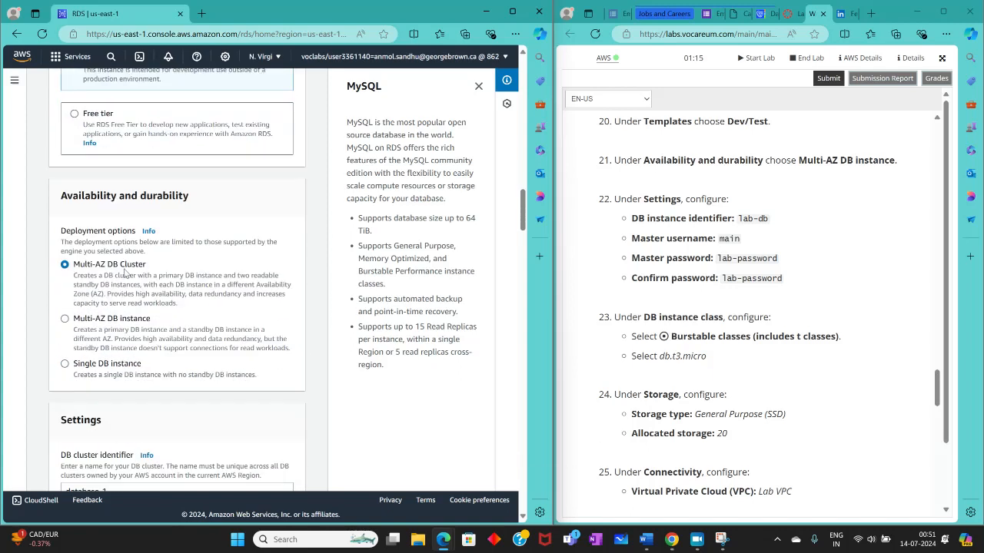
click(65, 320)
scroll(650, 292, down, 1)
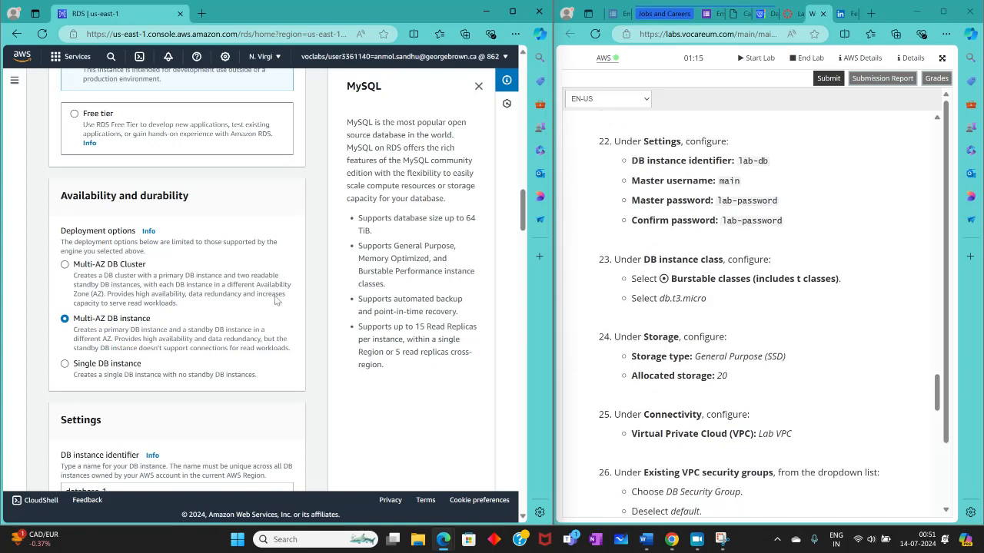
Step: Replace the default DB instance identifier with lab-db, as given in the lab instructions
scroll(271, 298, down, 3)
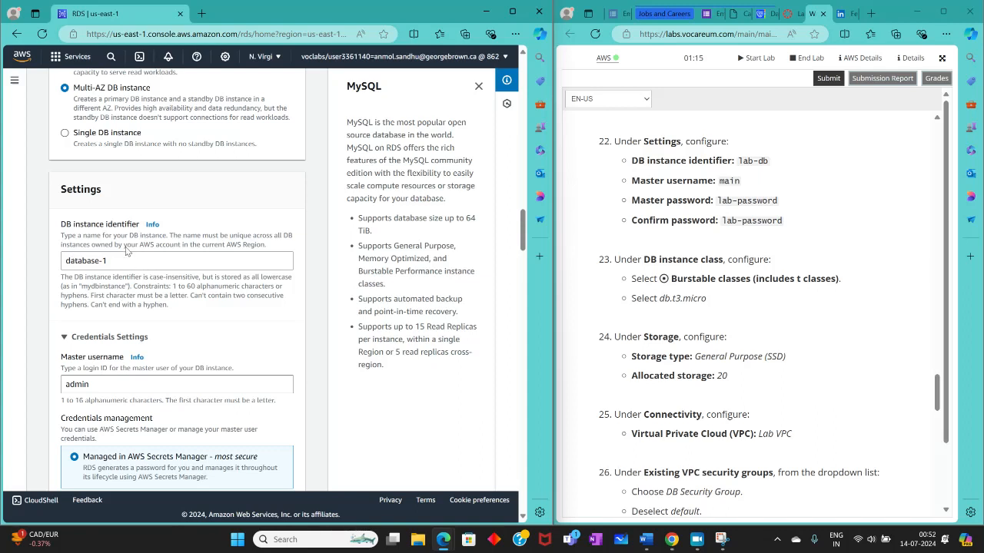
drag(138, 260, 59, 260)
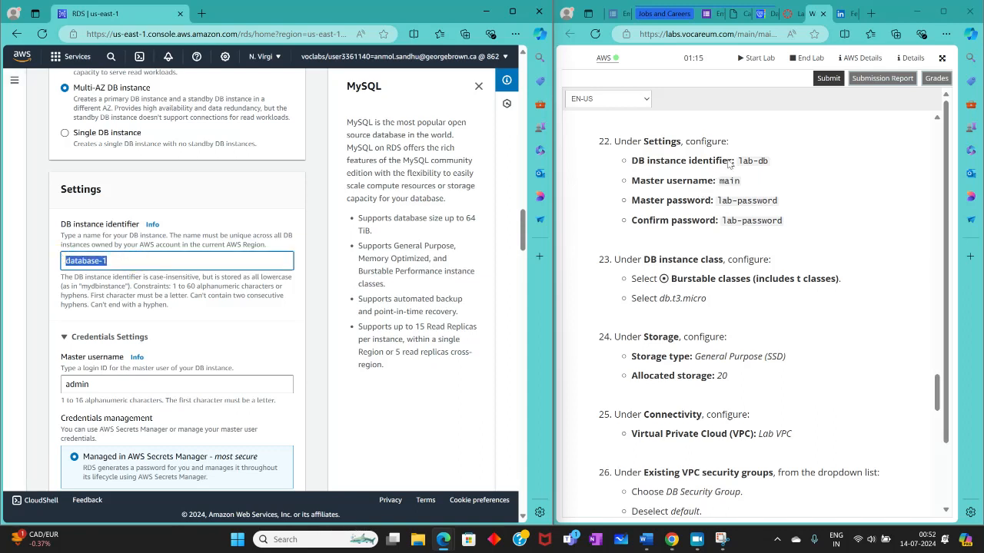
drag(736, 161, 768, 162)
right_click(753, 159)
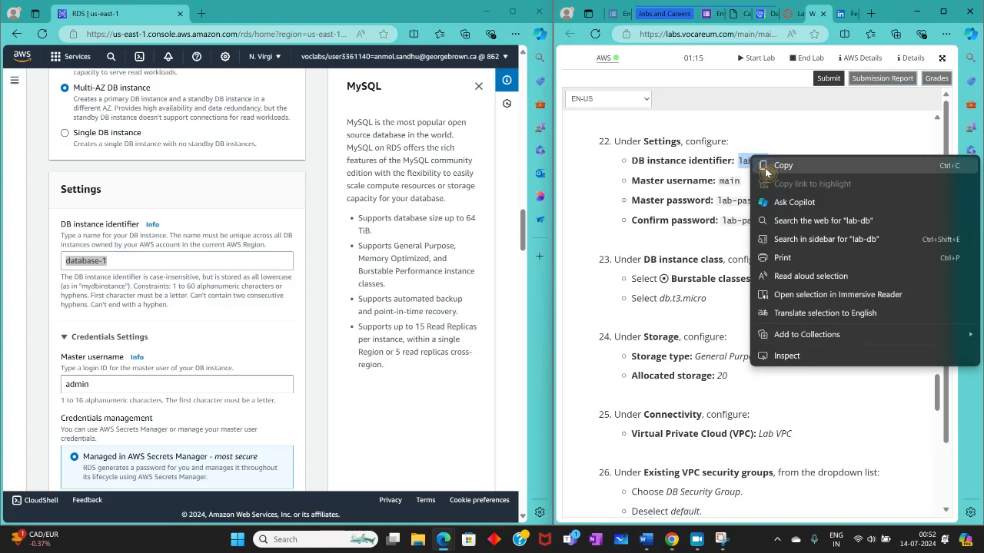
click(766, 167)
right_click(86, 265)
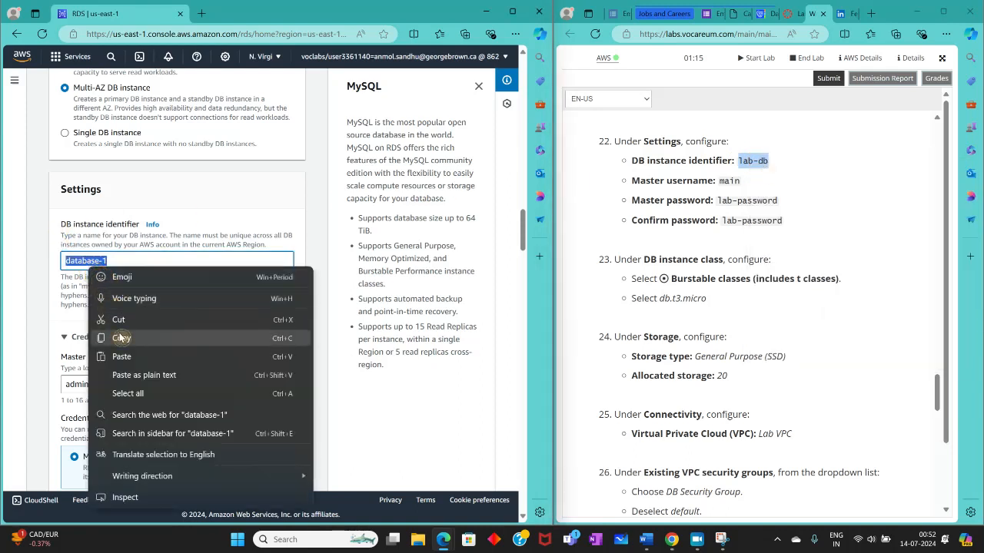
click(120, 338)
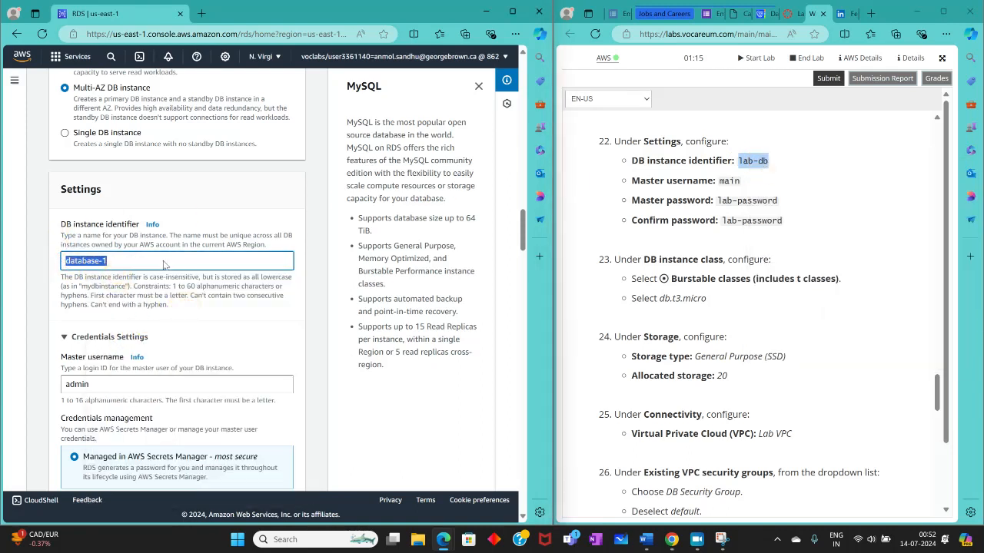
key(BackSpace)
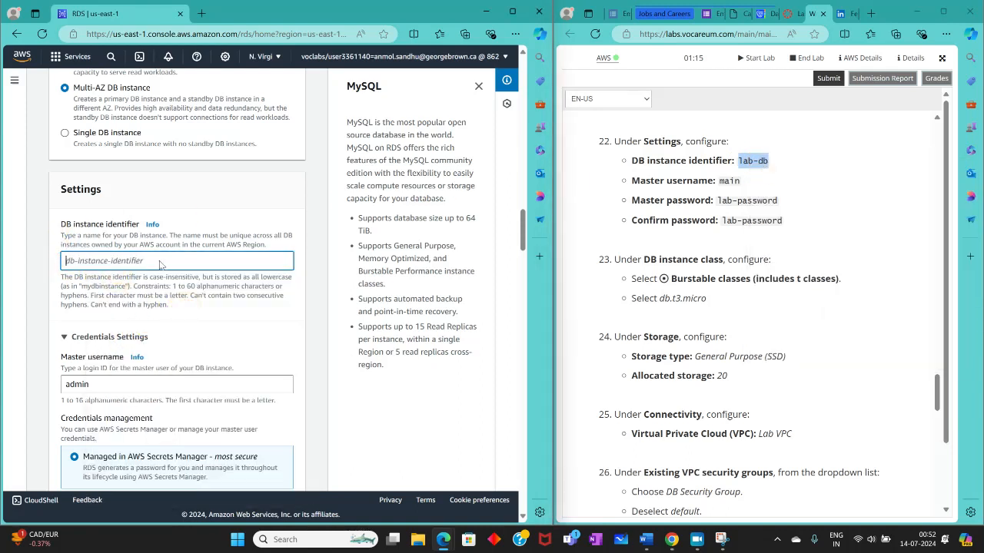
right_click(746, 162)
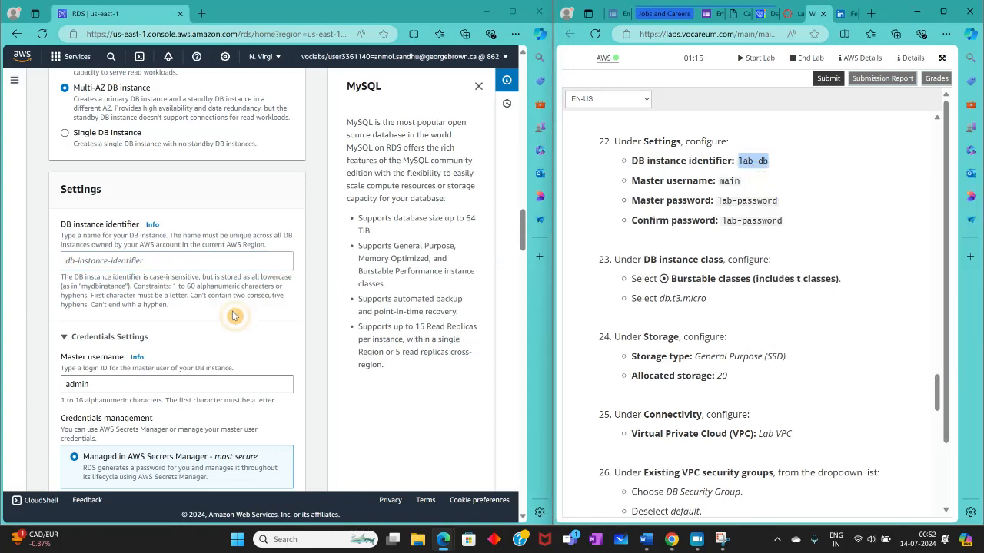
right_click(119, 262)
click(154, 371)
key(ctrl+v)
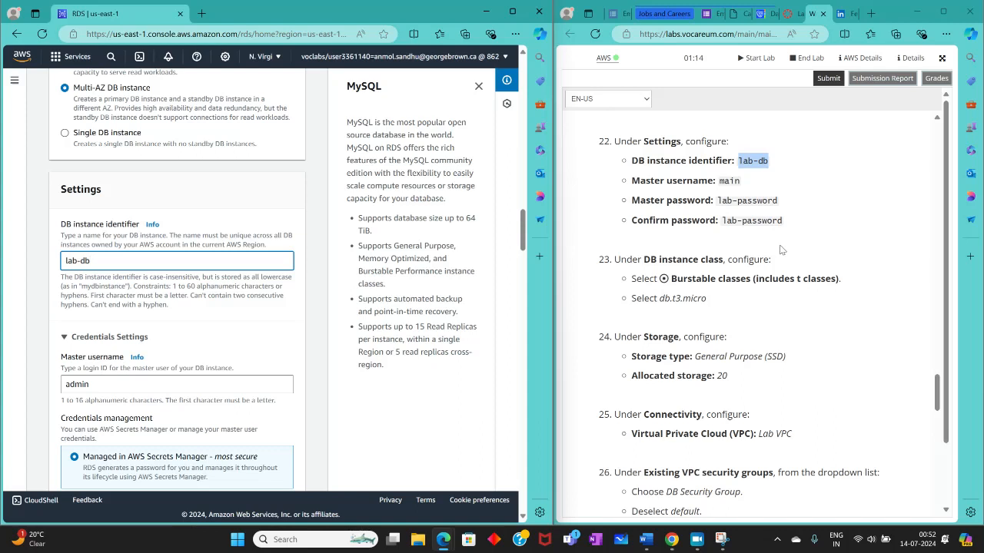
Step: Set the master username in the credentials settings to main
scroll(204, 316, down, 1)
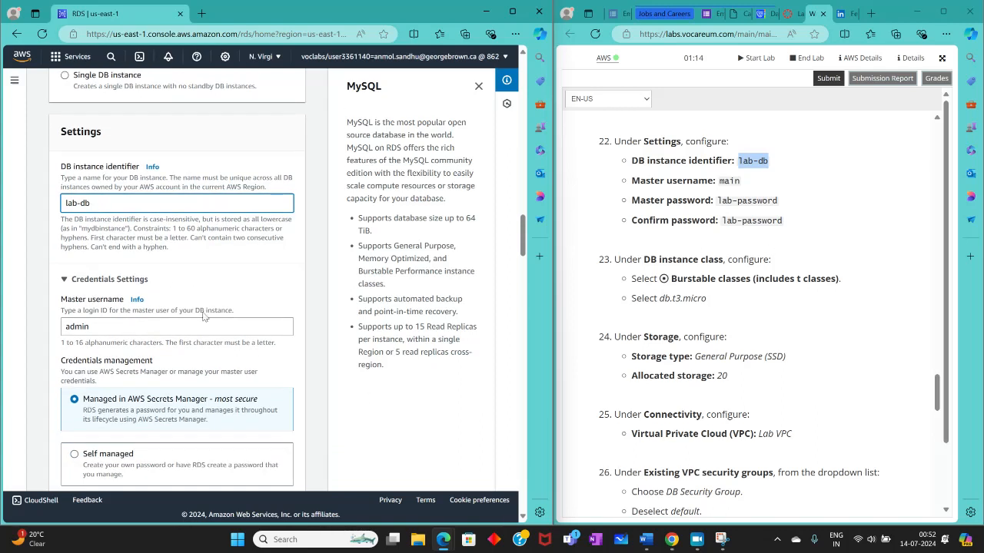
double_click(141, 329)
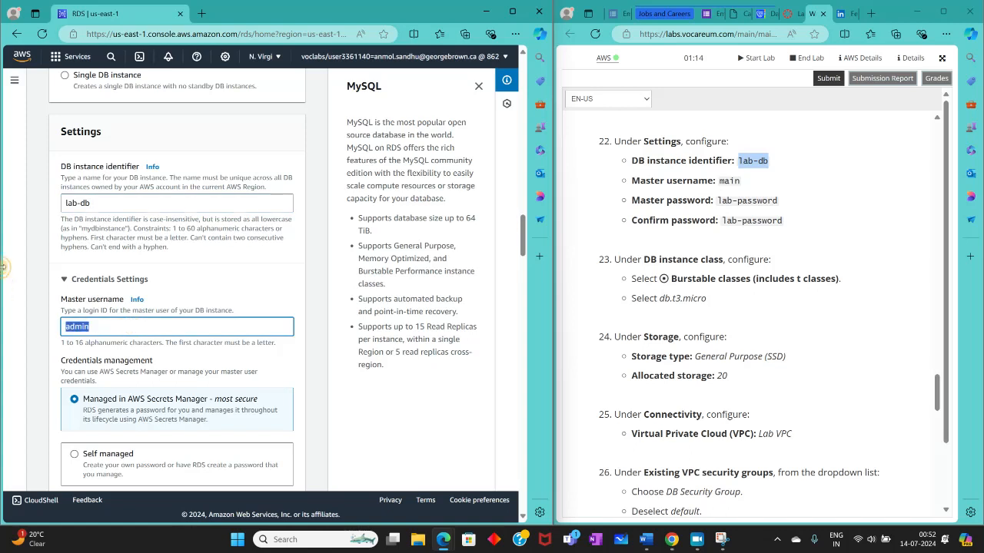
text(m)
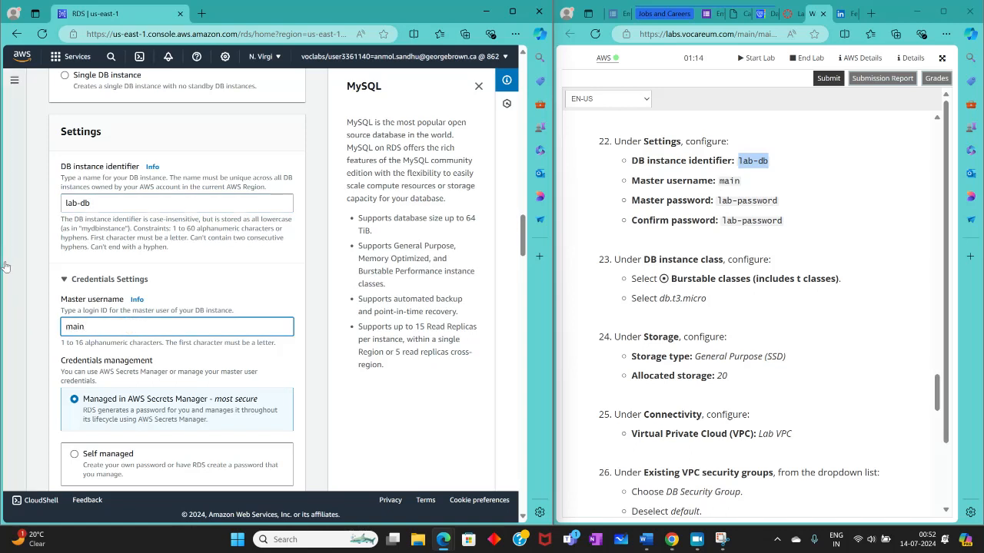
Step: Switch the credentials management of the database to Self managed
scroll(258, 260, down, 2)
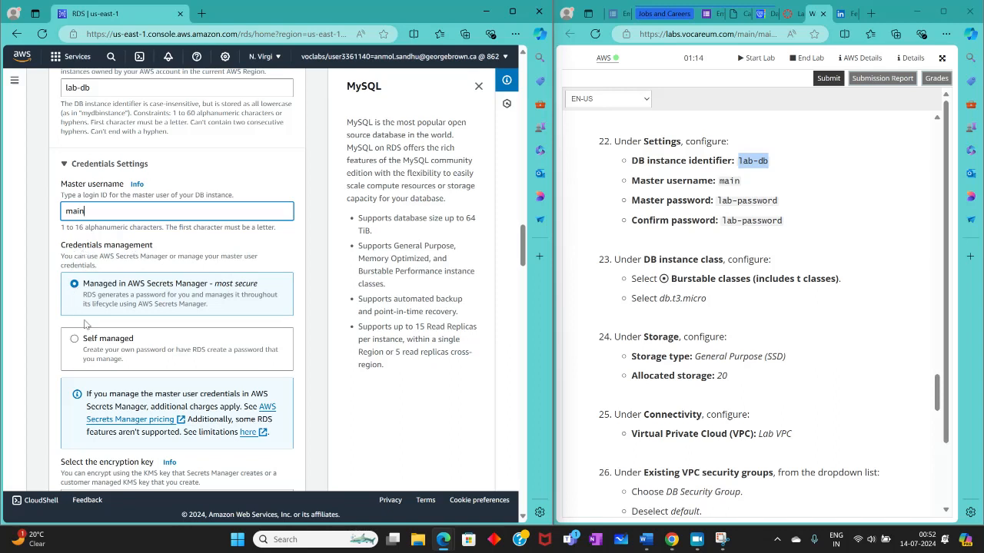
scroll(87, 324, down, 3)
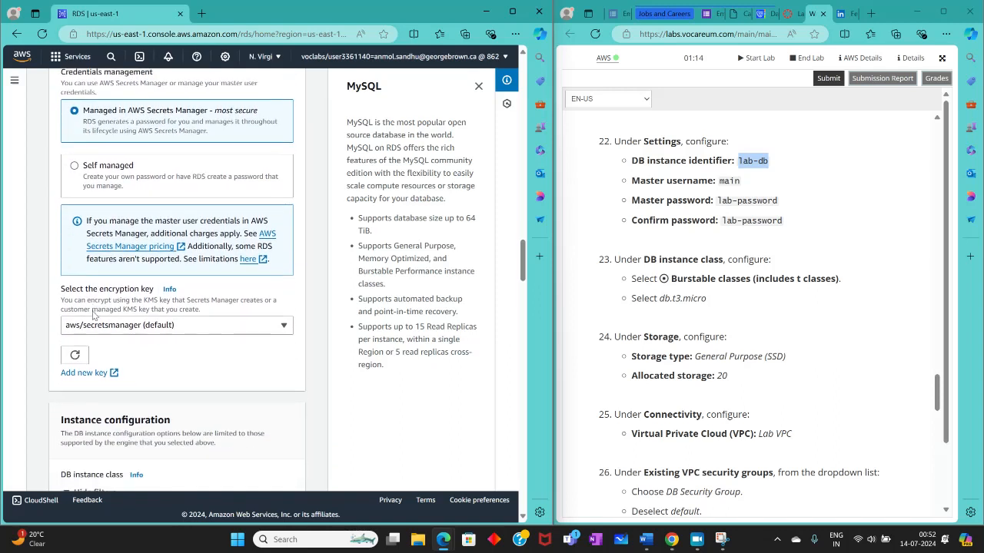
scroll(92, 313, up, 2)
click(79, 284)
scroll(95, 327, down, 1)
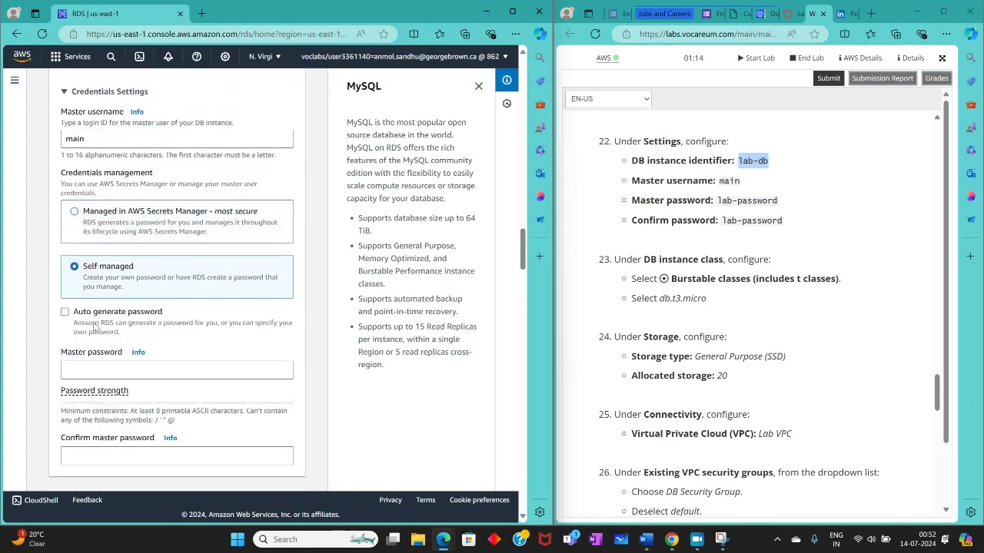
Step: Copy the master password from the lab instructions and enter it in both the master password and confirmation fields
scroll(94, 327, down, 2)
click(119, 269)
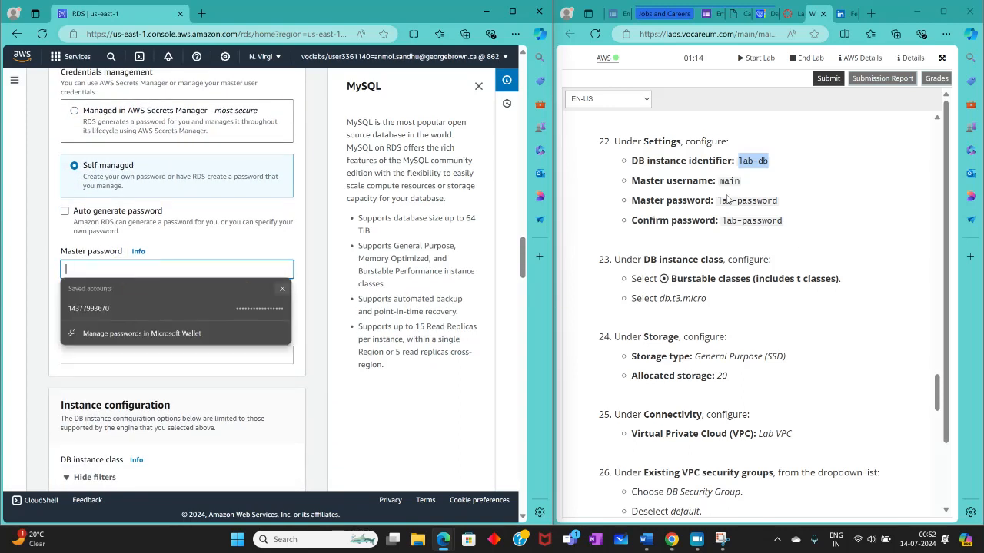
drag(715, 201, 694, 204)
click(806, 210)
right_click(728, 201)
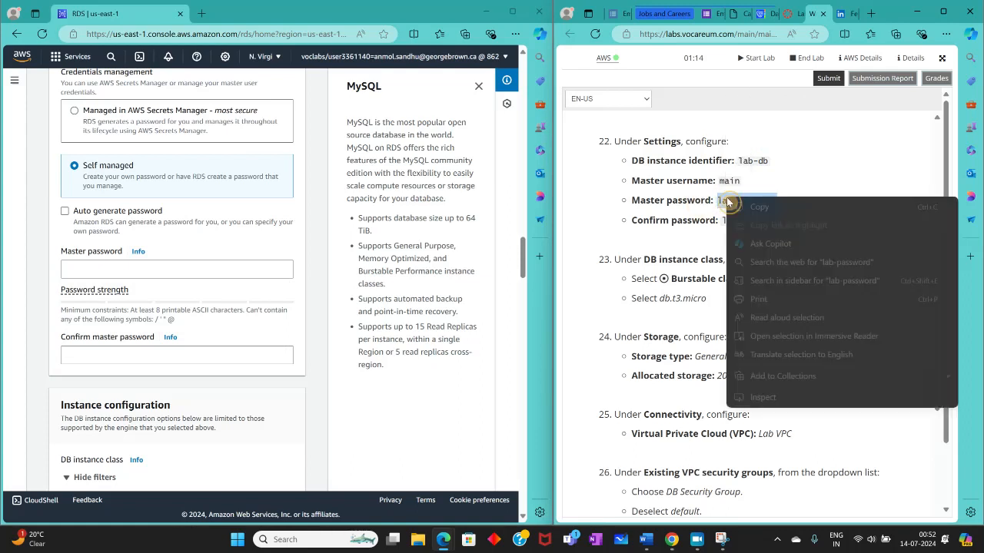
click(735, 209)
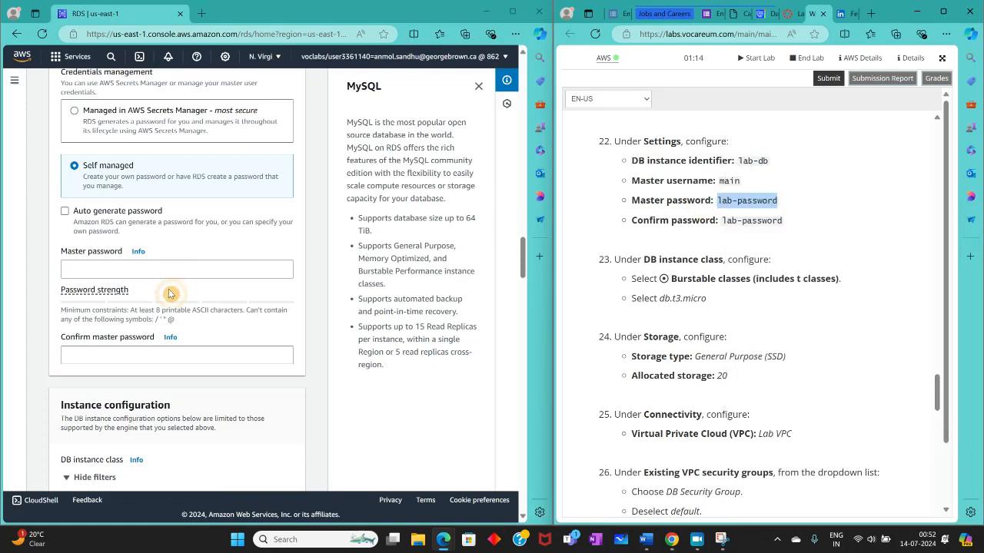
right_click(131, 269)
click(166, 401)
right_click(117, 355)
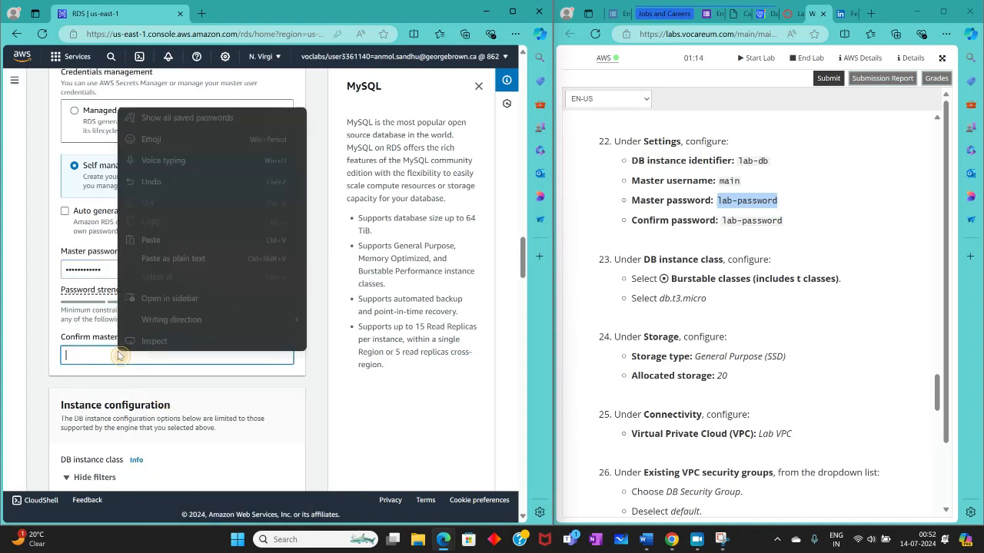
click(149, 239)
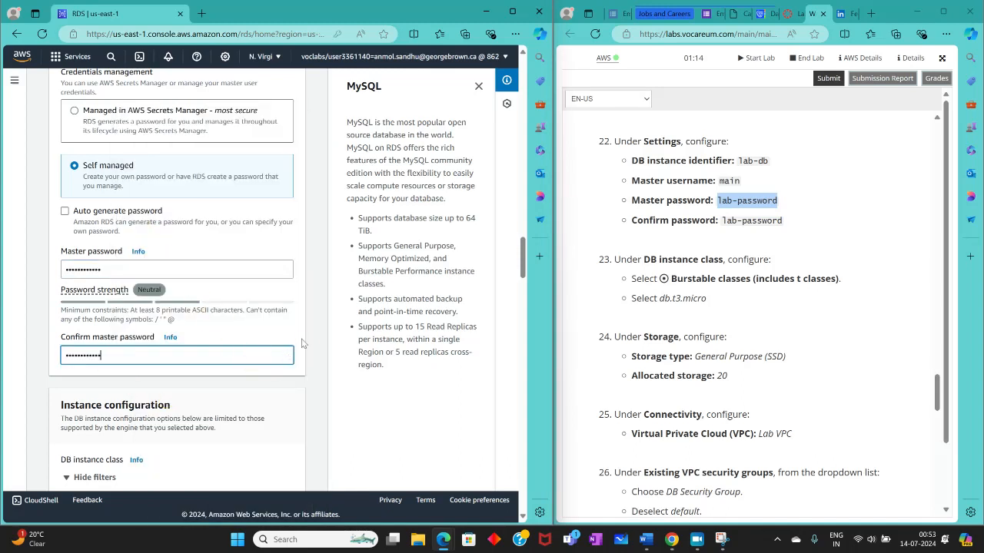
Step: Collapse the instance class filters and choose burstable classes (includes t classes) with db.t3.micro as the DB instance class
scroll(129, 351, down, 2)
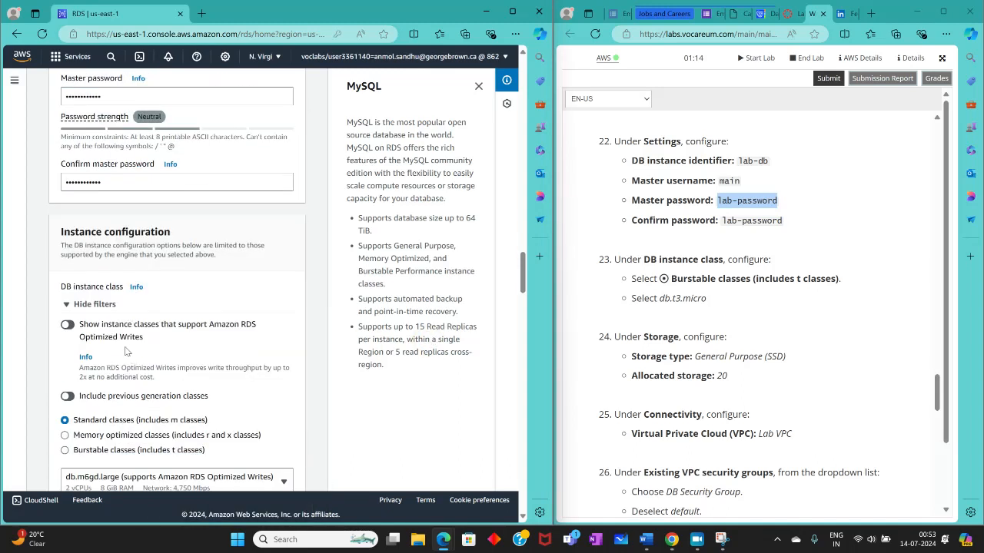
scroll(127, 351, down, 1)
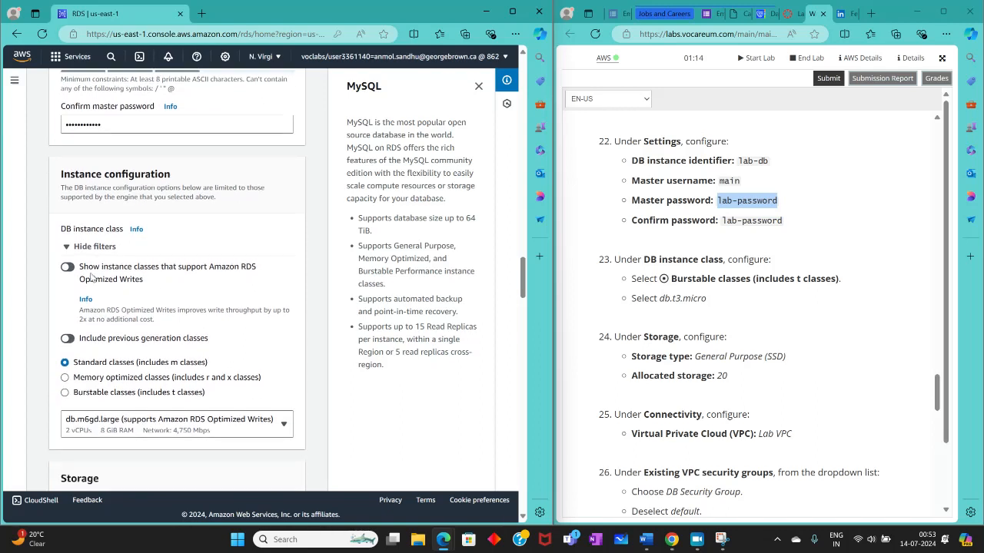
click(70, 249)
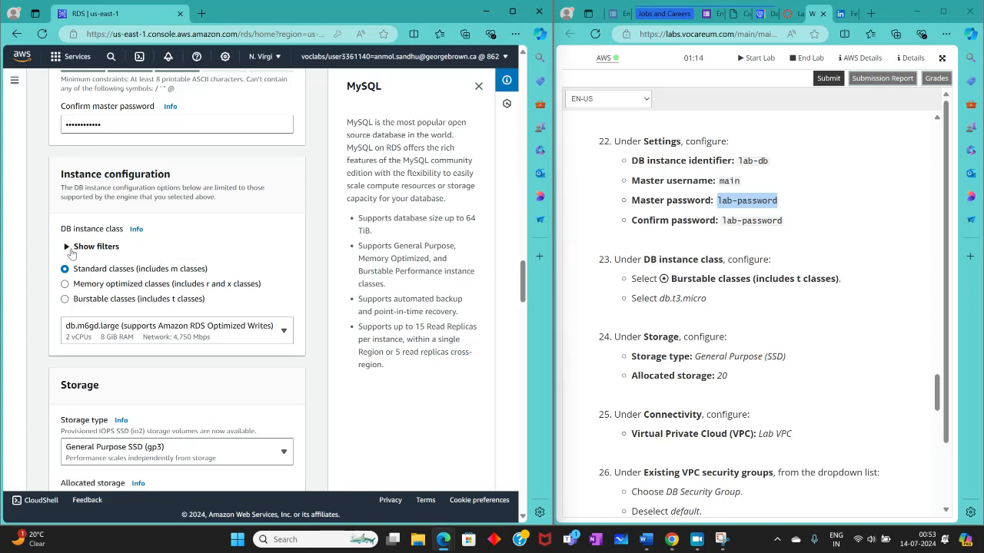
click(66, 300)
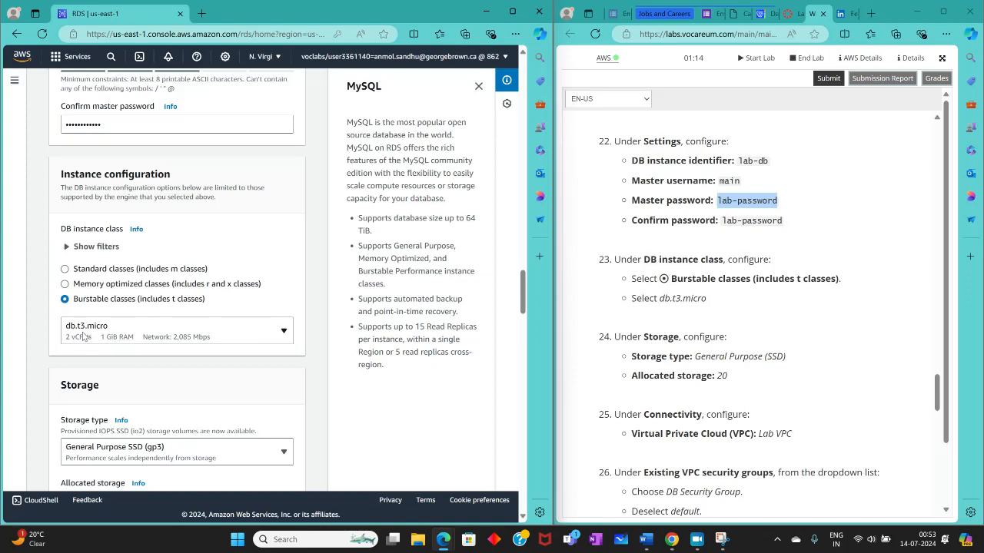
Step: Set the allocated storage of the database to 20 GiB
scroll(177, 338, down, 2)
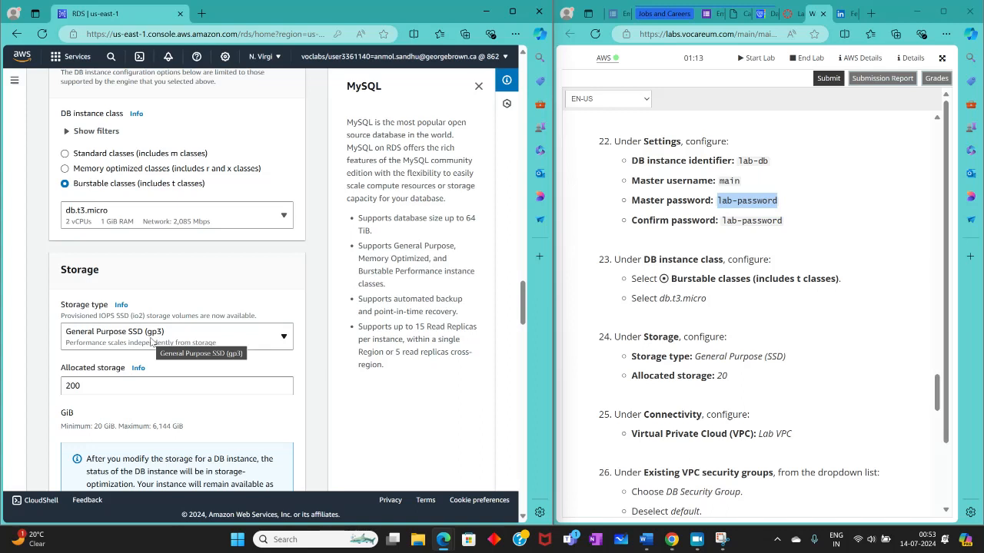
double_click(86, 390)
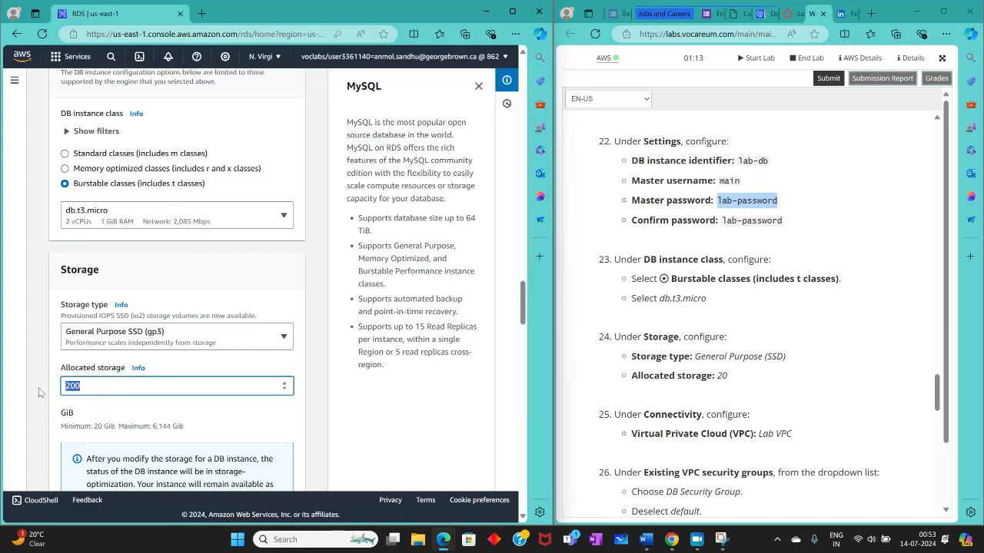
text(20)
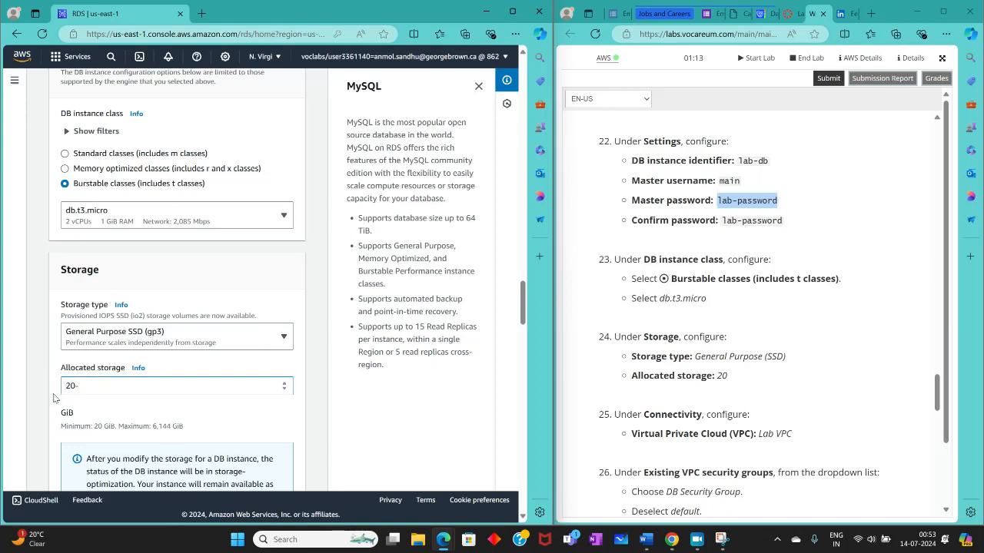
click(350, 411)
Step: Choose Lab VPC as the virtual private cloud for the database's connectivity
scroll(626, 374, down, 3)
scroll(227, 353, down, 5)
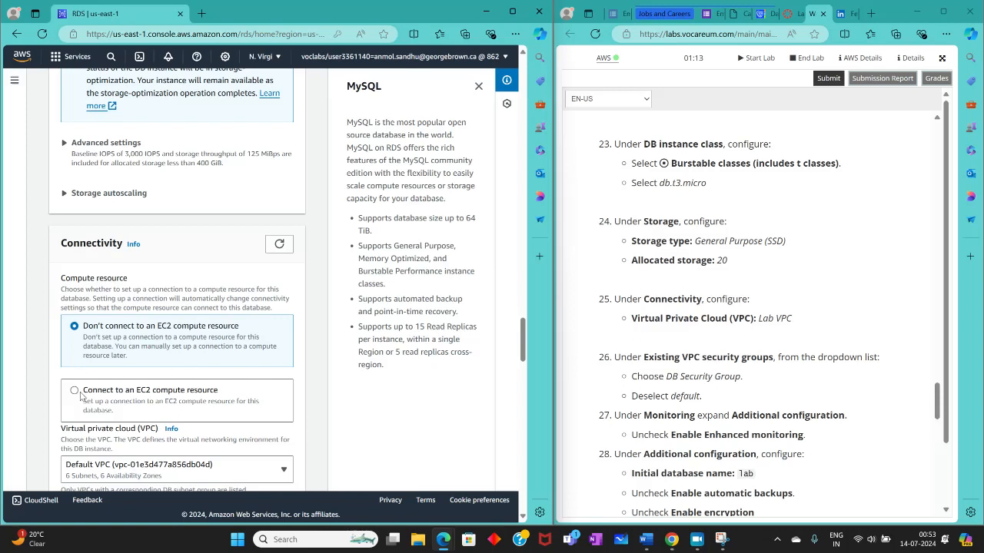
scroll(80, 395, down, 1)
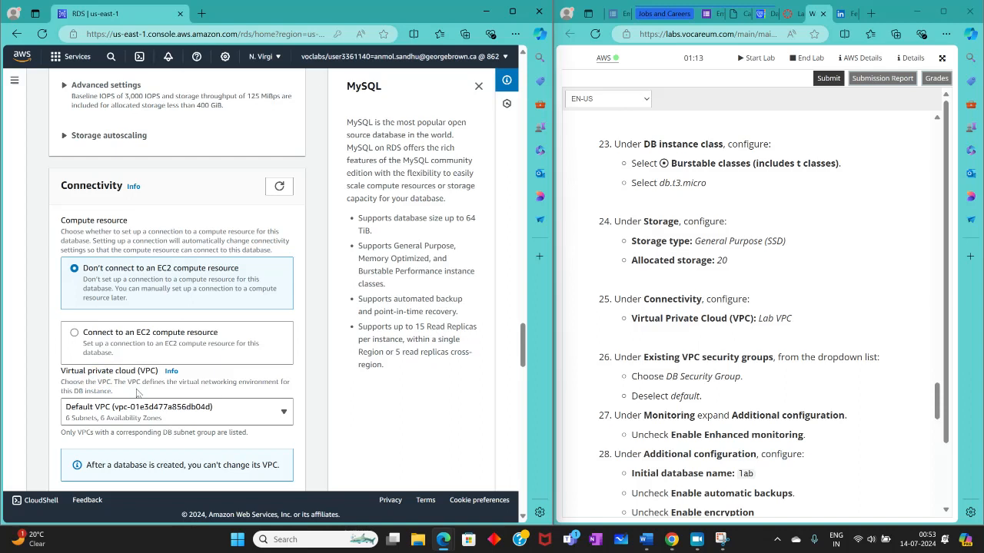
click(143, 413)
click(145, 334)
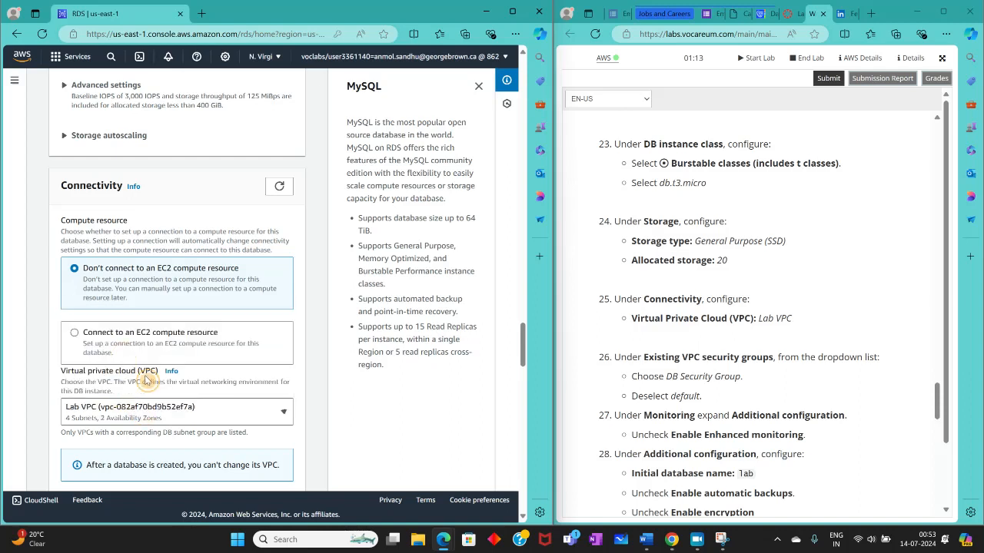
Step: Assign the existing DB Security Group to the database and deselect the default VPC security group
scroll(365, 415, down, 4)
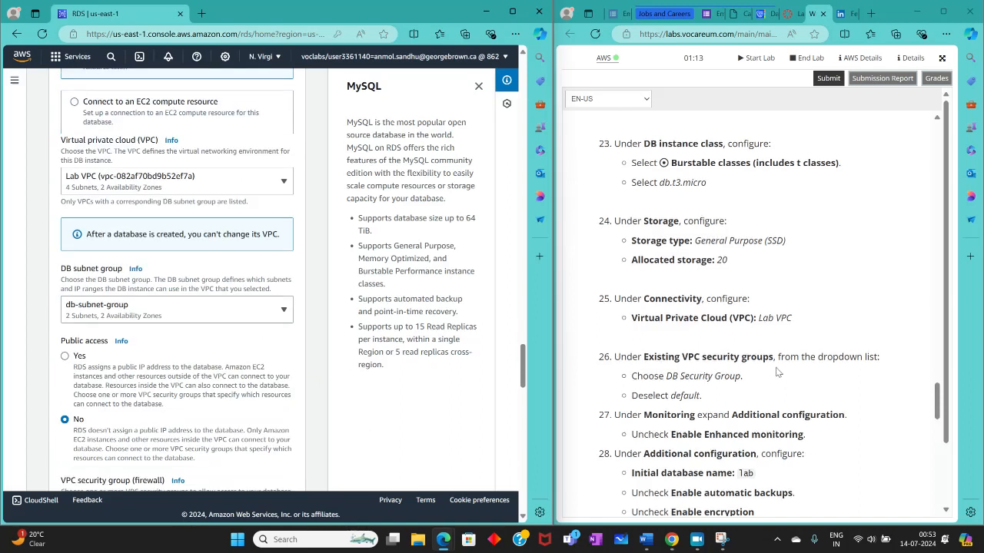
scroll(777, 372, down, 3)
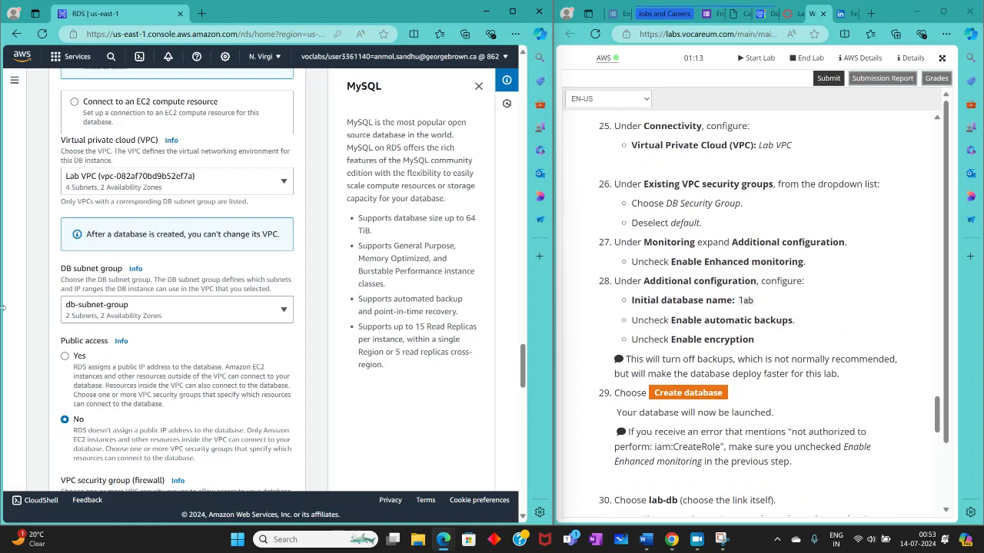
scroll(117, 239, down, 3)
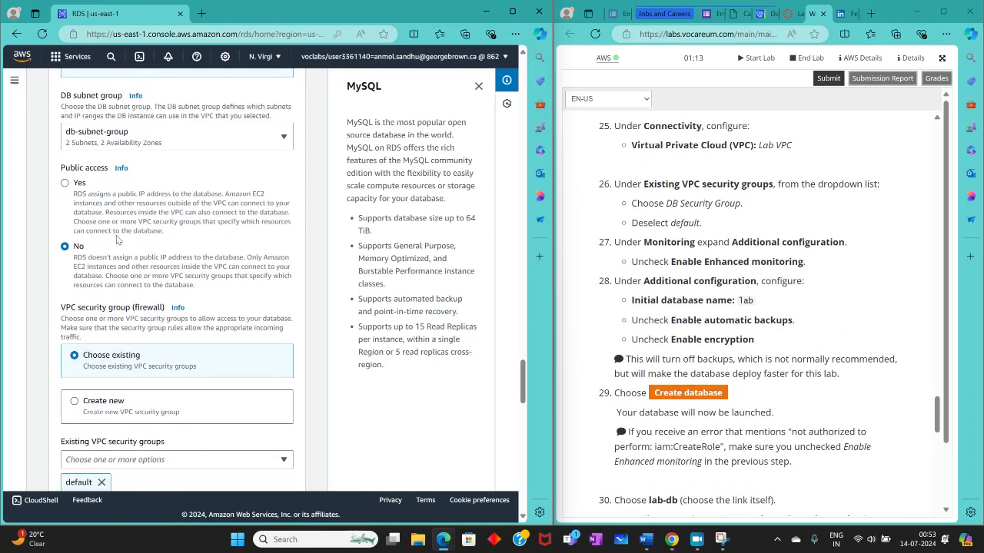
scroll(117, 239, down, 1)
scroll(117, 239, up, 4)
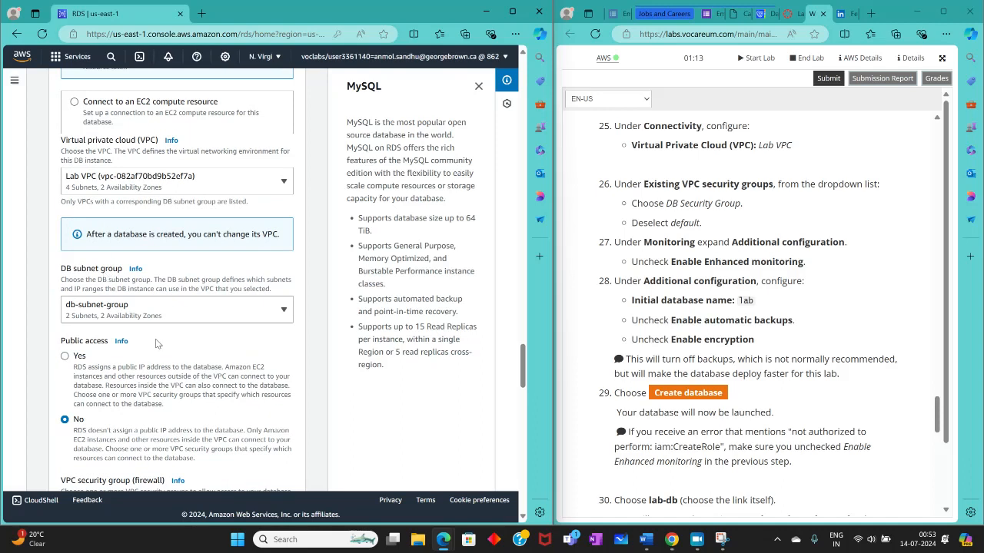
scroll(157, 343, down, 4)
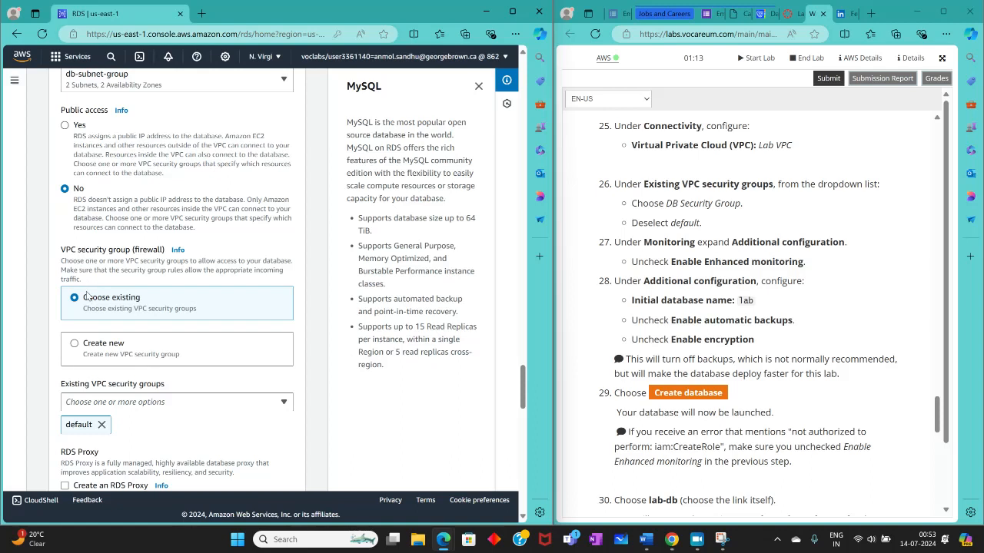
click(120, 408)
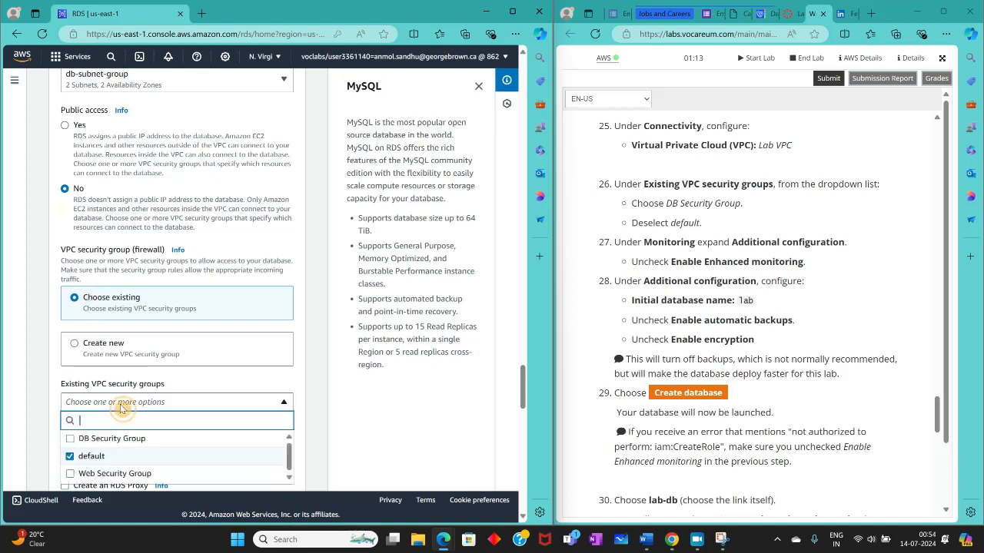
scroll(123, 407, down, 3)
click(70, 266)
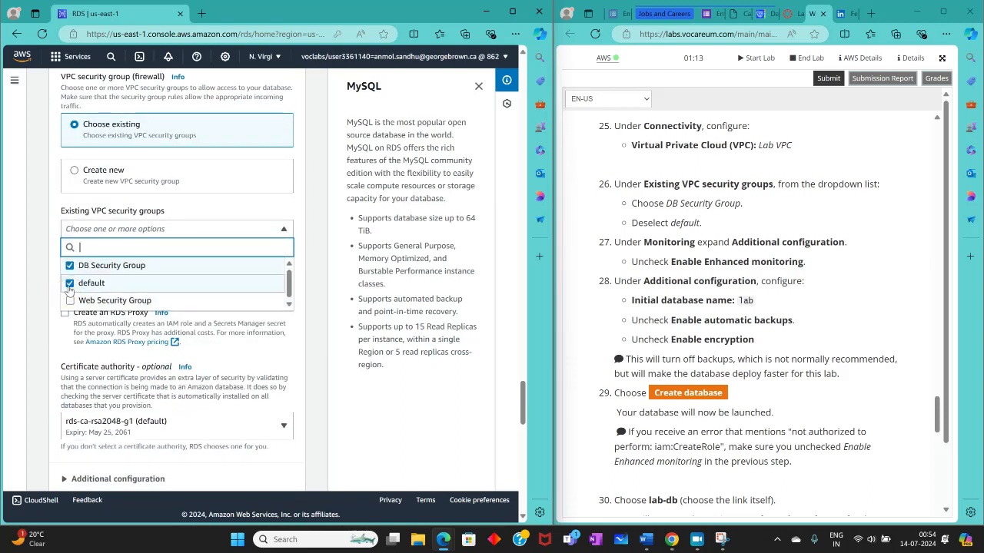
click(70, 284)
click(35, 248)
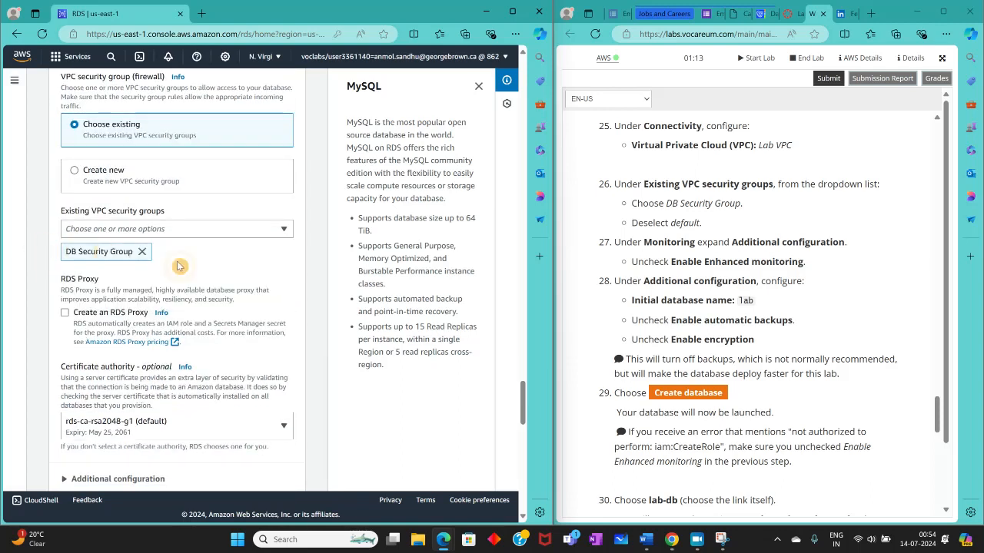
Step: Expand the database's Additional configuration section and turn off Enhanced Monitoring
scroll(223, 269, up, 1)
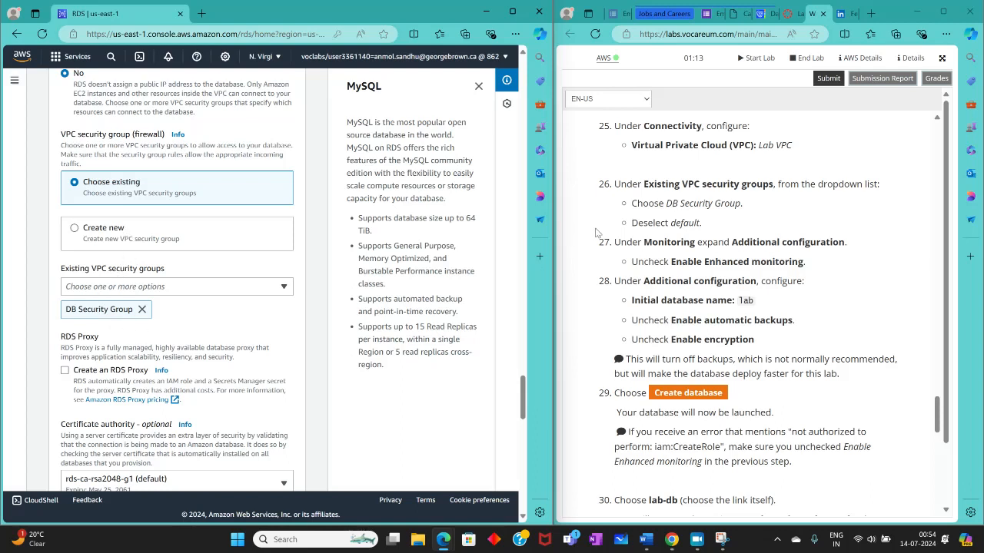
scroll(613, 244, down, 1)
scroll(259, 318, down, 4)
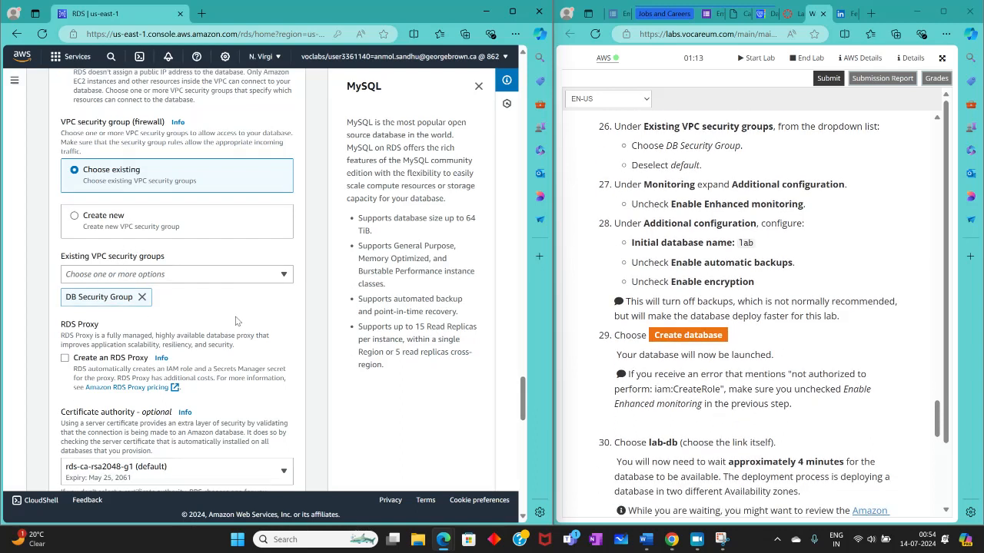
scroll(180, 321, down, 8)
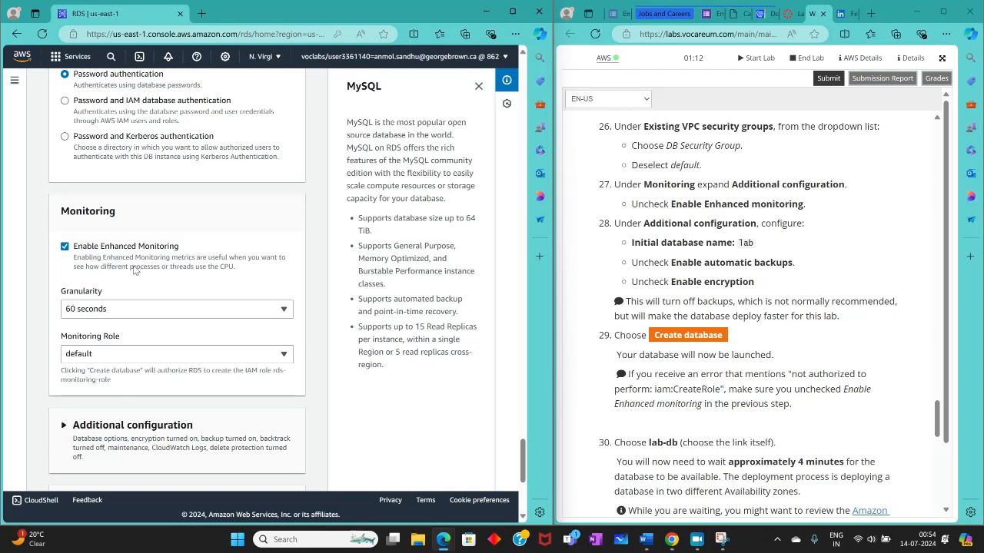
scroll(119, 298, down, 2)
click(77, 309)
scroll(153, 336, down, 3)
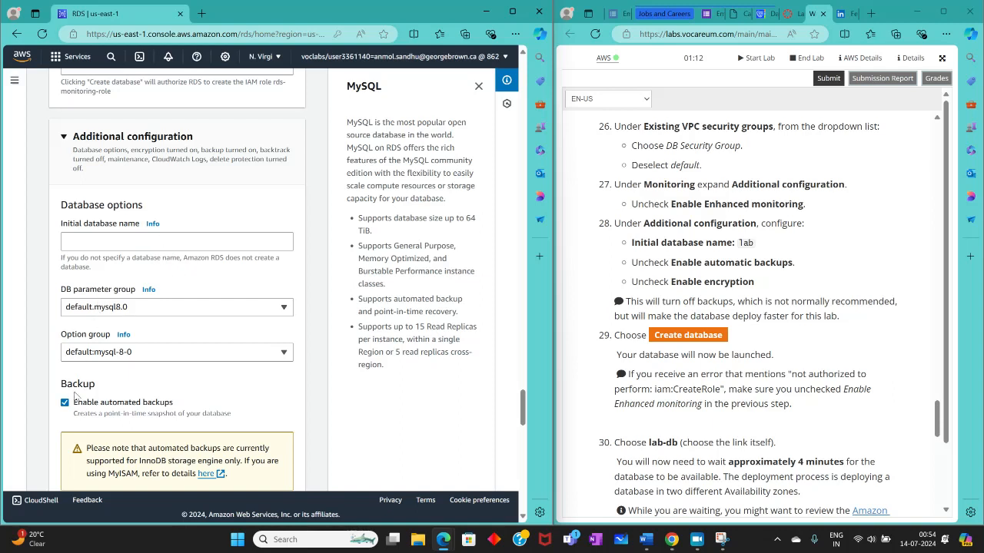
scroll(78, 388, up, 3)
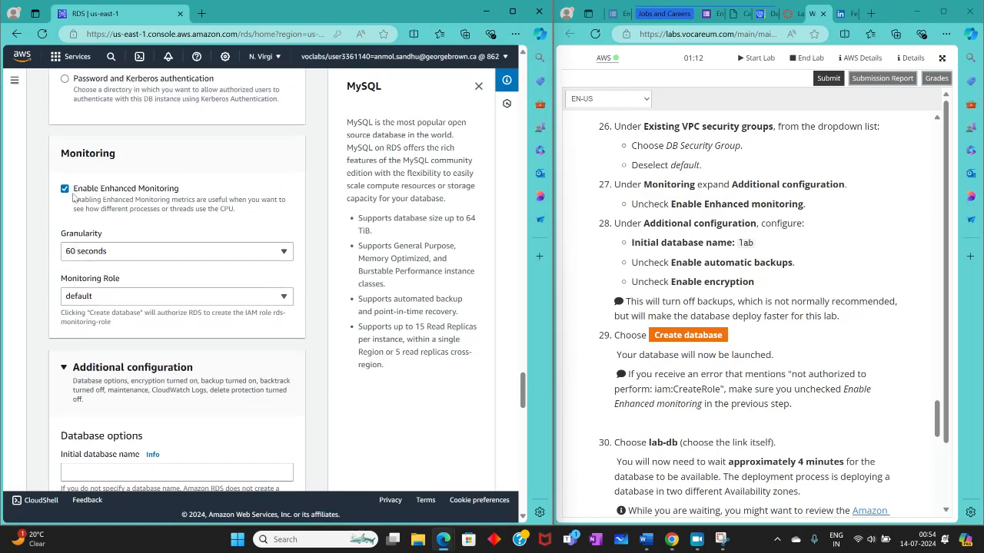
click(66, 189)
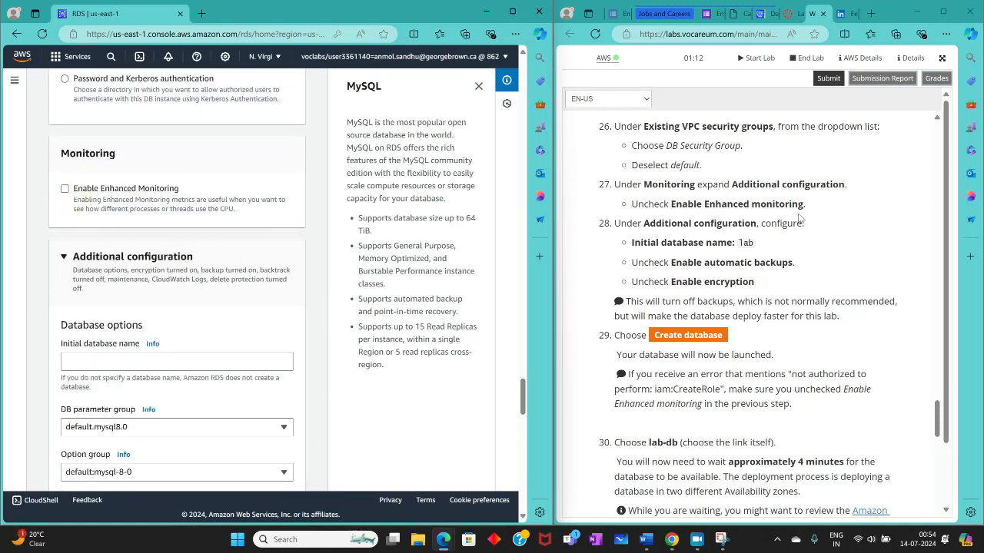
Step: Set the initial database name to lab in the database options
scroll(799, 221, down, 2)
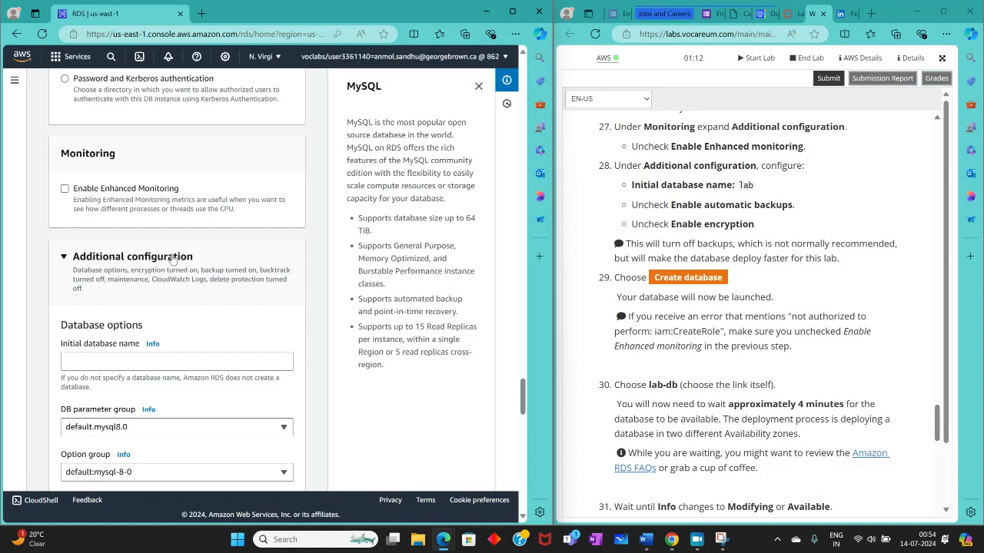
scroll(148, 304, down, 3)
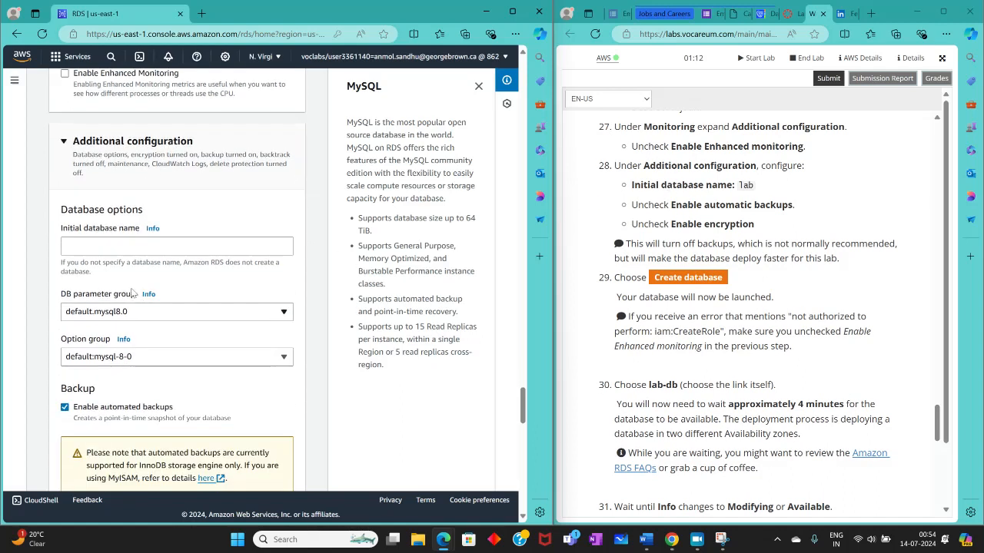
click(92, 246)
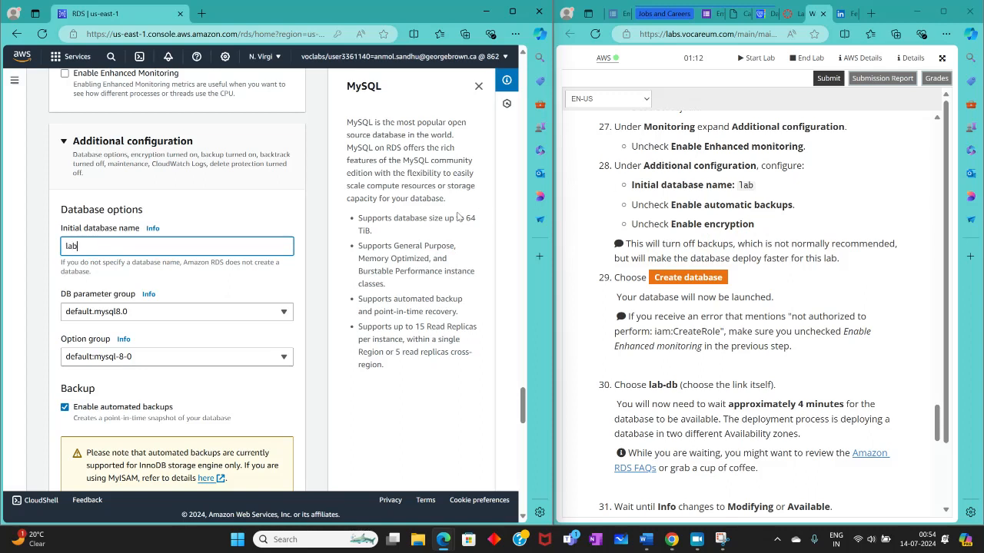
key(Tab)
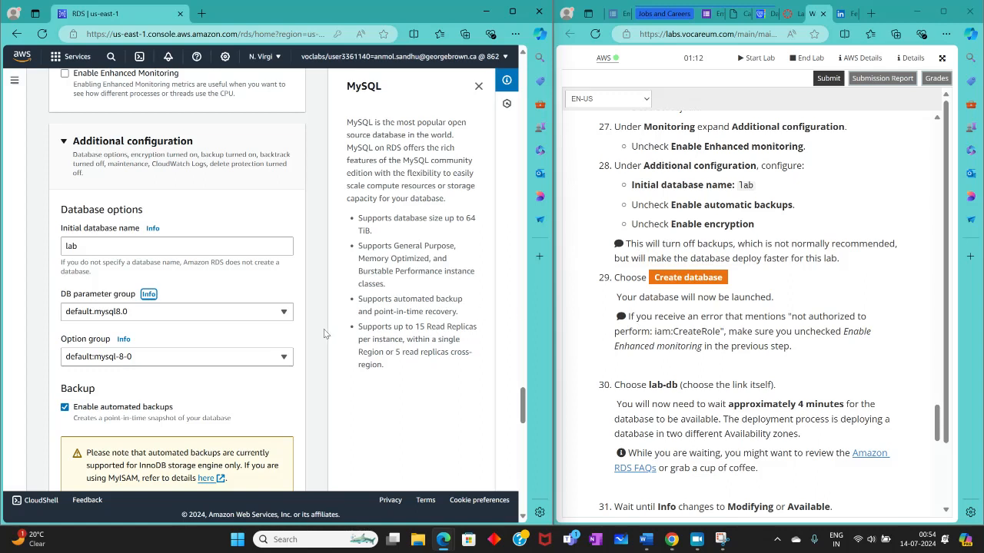
Step: Disable automated backups and encryption for the database
click(55, 335)
scroll(65, 341, down, 2)
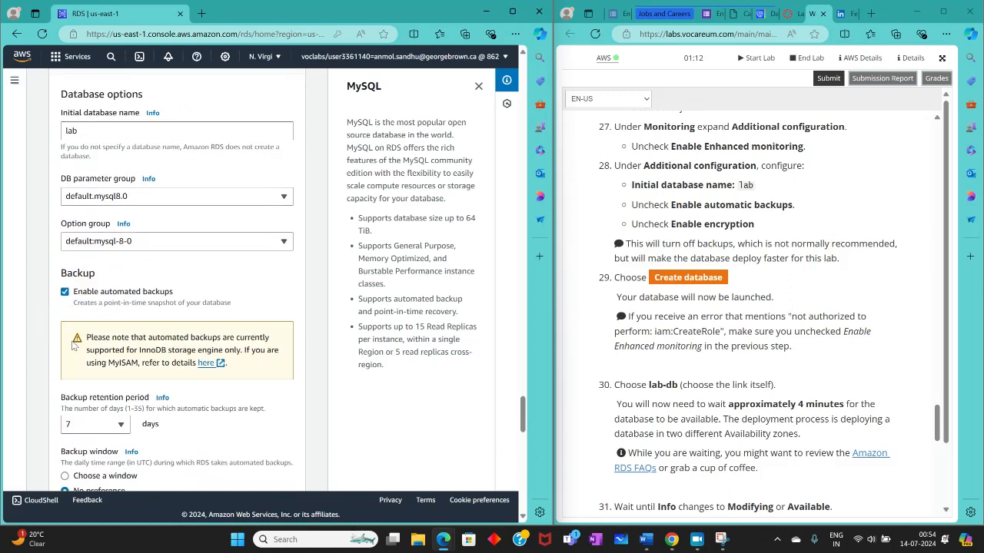
click(64, 292)
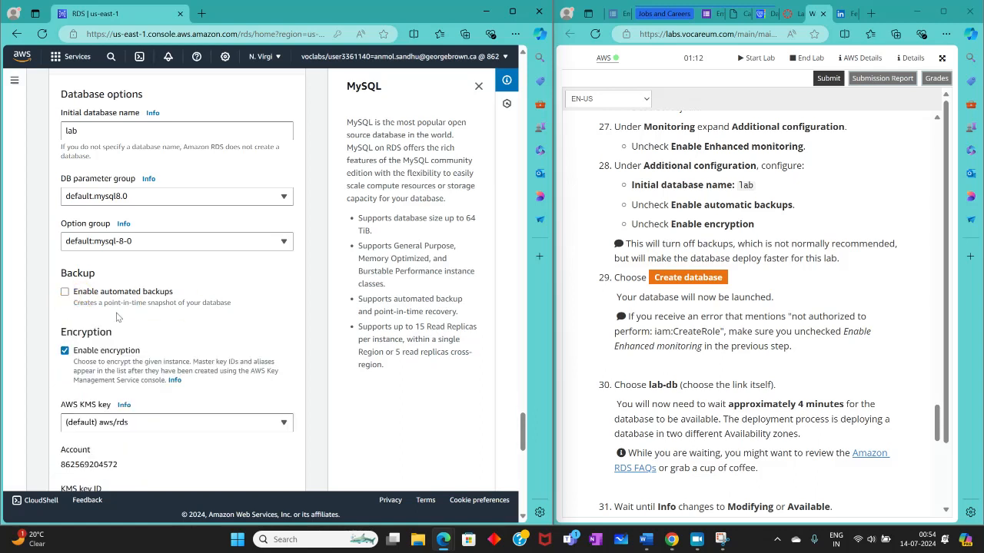
scroll(117, 317, down, 2)
click(65, 235)
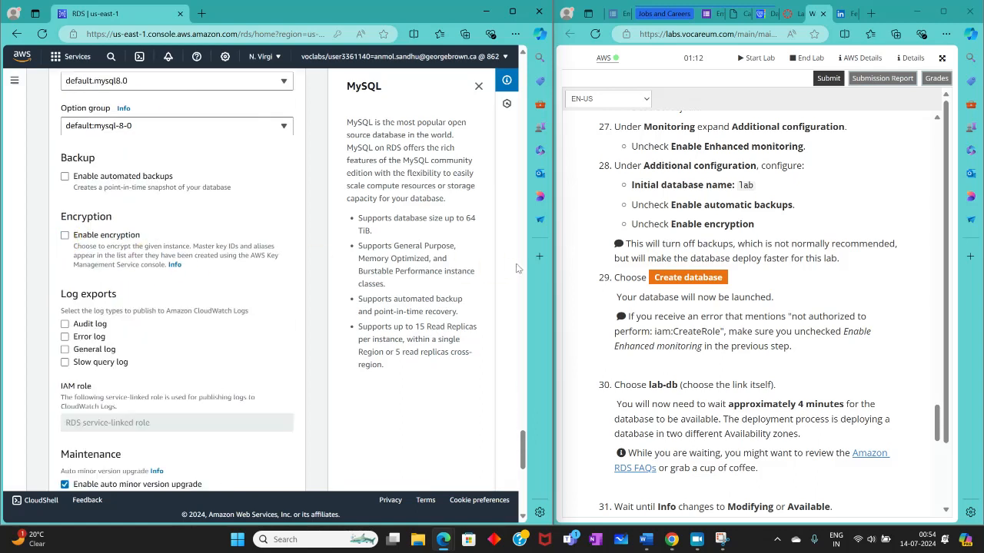
Step: Create the database, decline saving the password in the browser and dismiss the suggested add-ons for lab-db
scroll(664, 251, down, 1)
scroll(336, 371, down, 8)
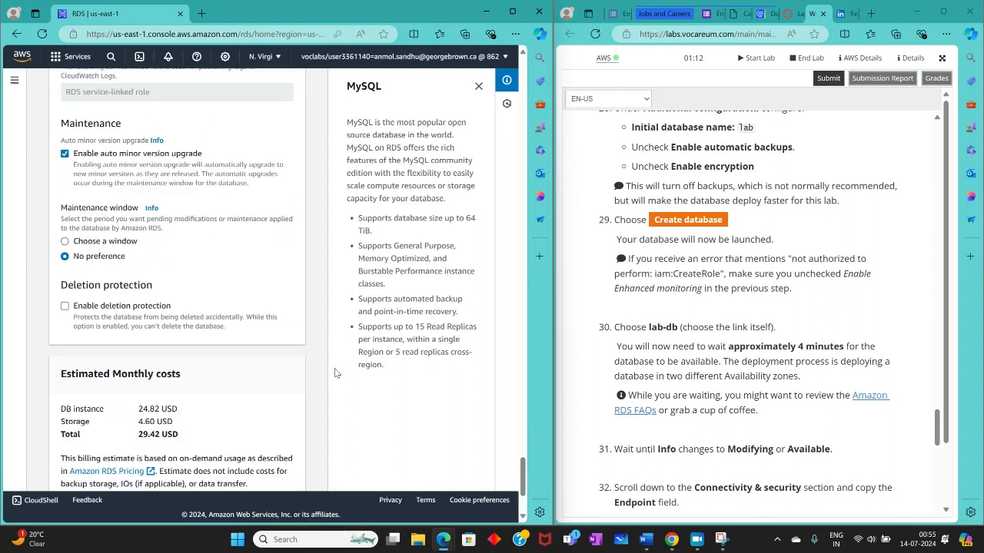
click(274, 469)
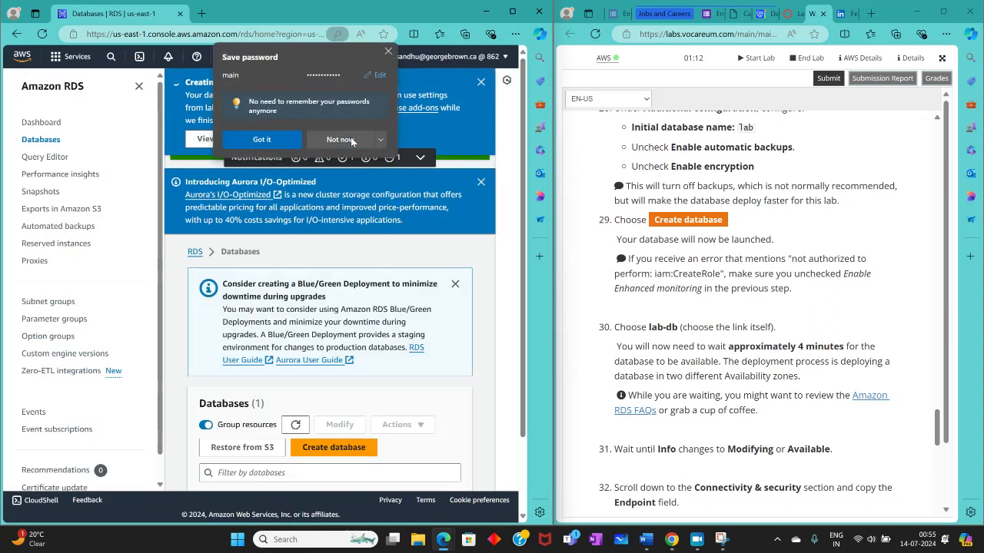
click(340, 139)
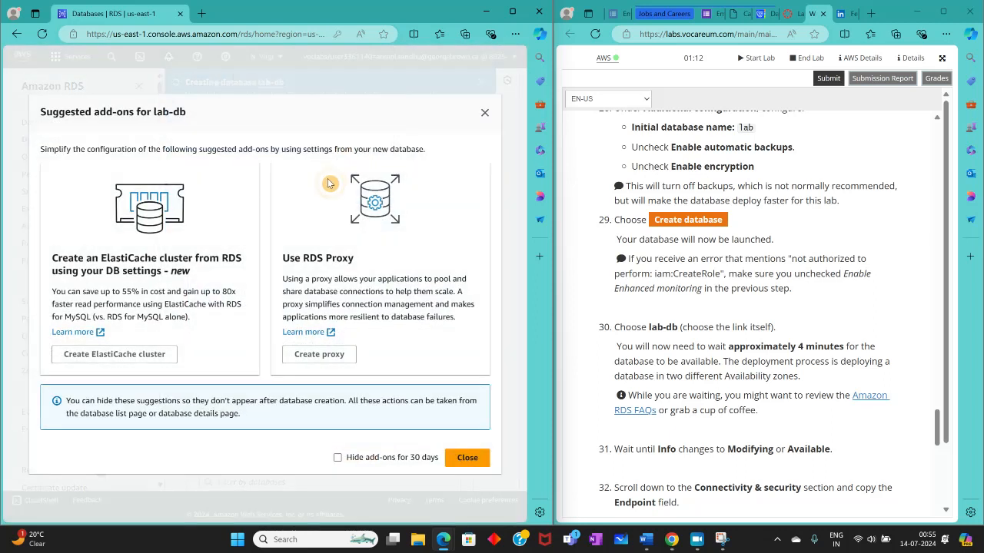
click(486, 114)
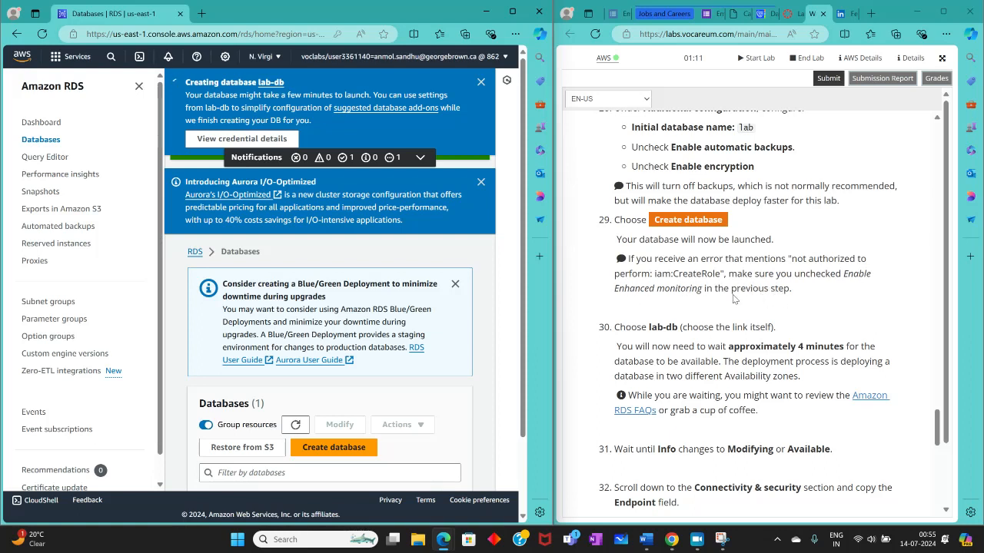
Step: Read the lab instructions on waiting for lab-db to deploy and copying its endpoint
drag(655, 258, 701, 257)
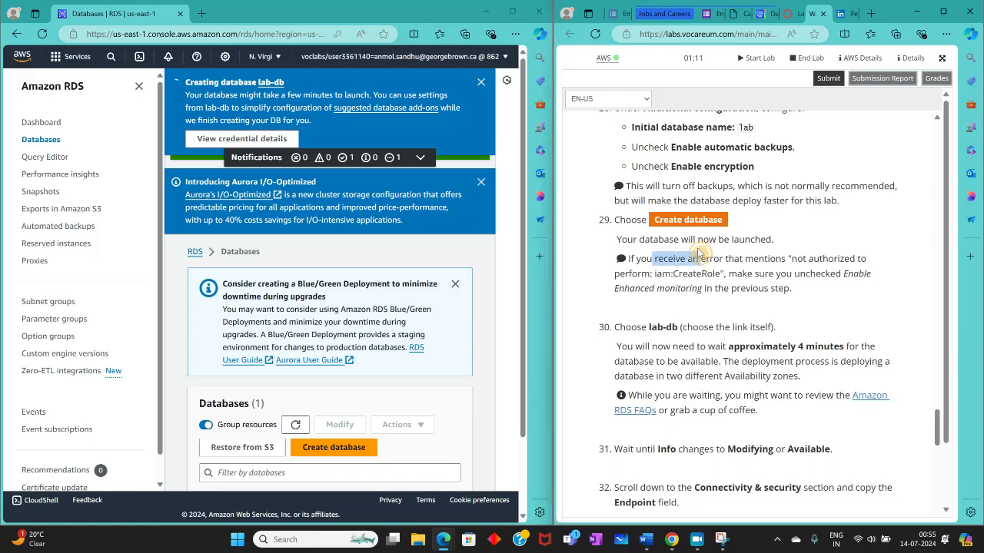
click(696, 302)
scroll(675, 315, down, 2)
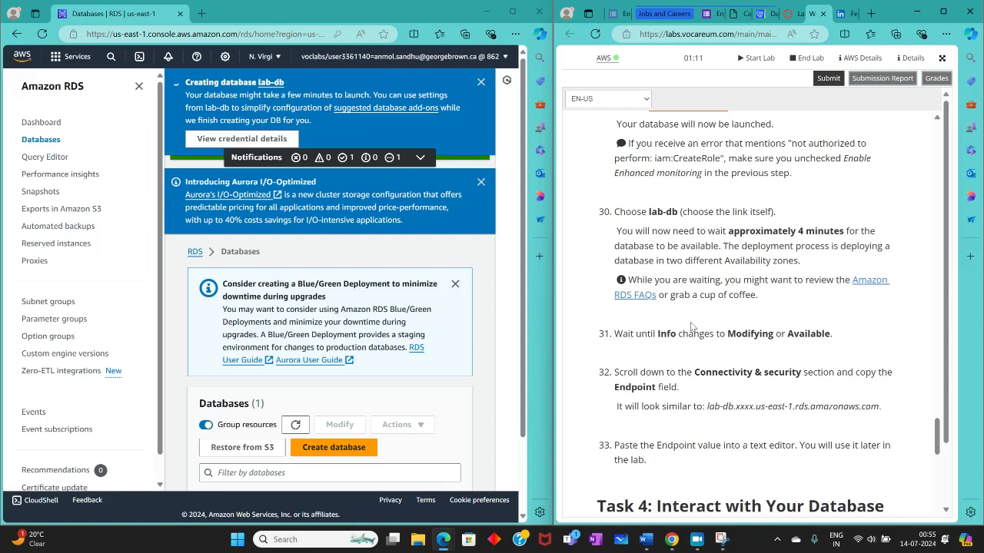
scroll(649, 315, down, 1)
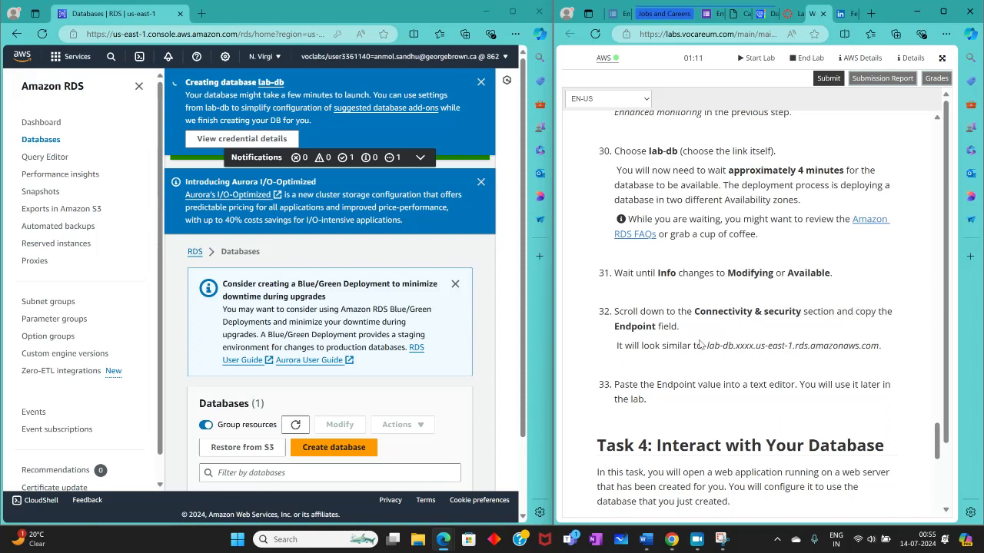
scroll(698, 339, down, 3)
scroll(699, 339, up, 10)
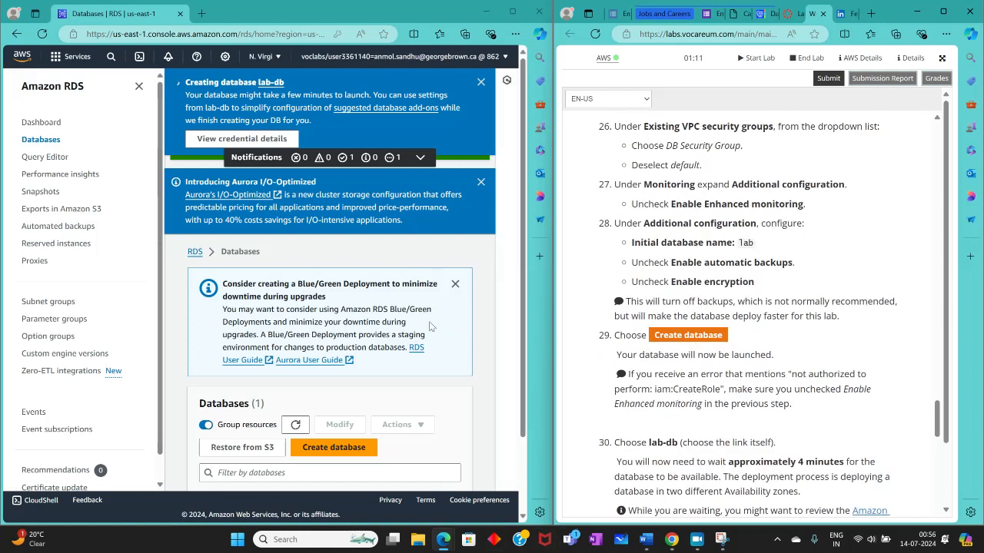
click(700, 540)
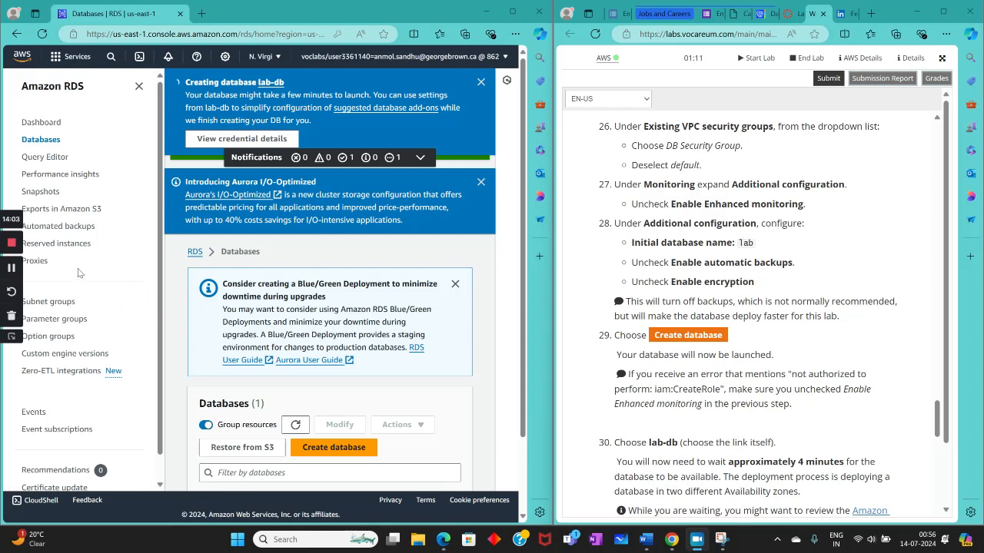
click(11, 268)
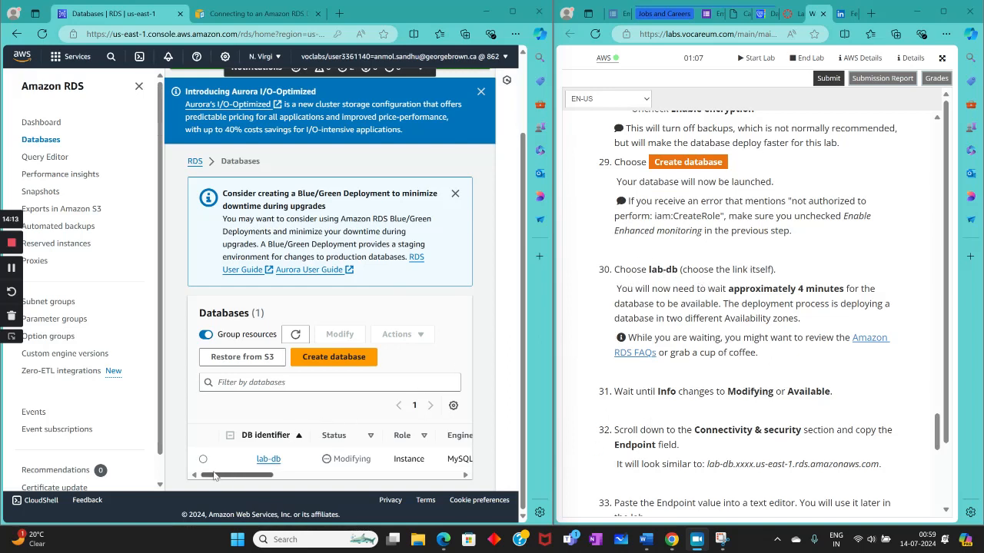
Step: Select lab-db in the databases list, check its status and review the endpoint instructions that follow
click(203, 458)
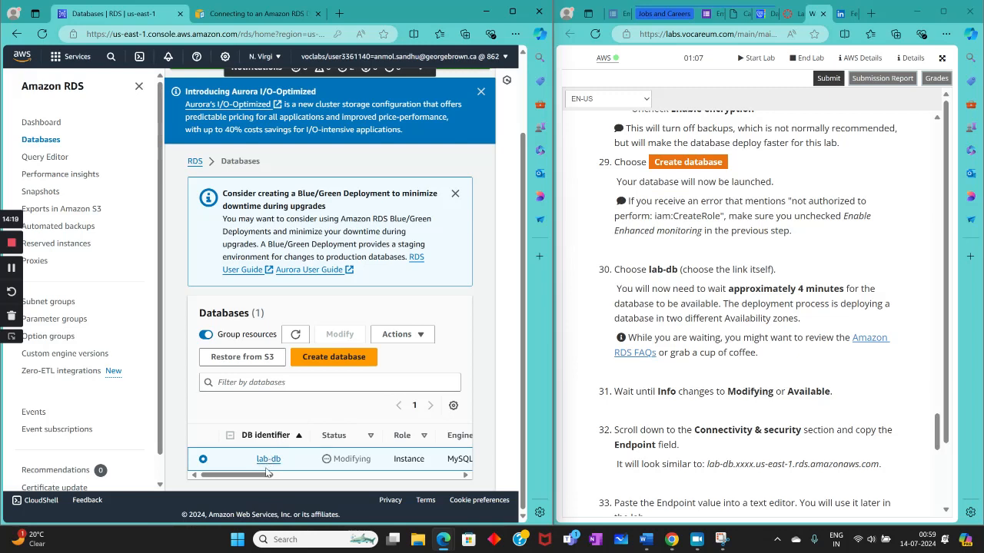
drag(271, 474, 278, 473)
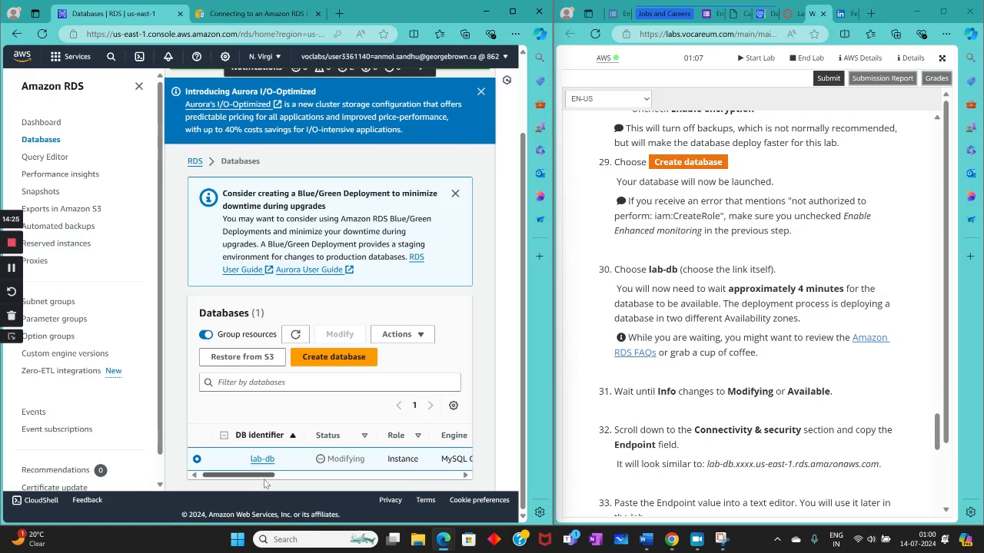
drag(267, 481, 216, 470)
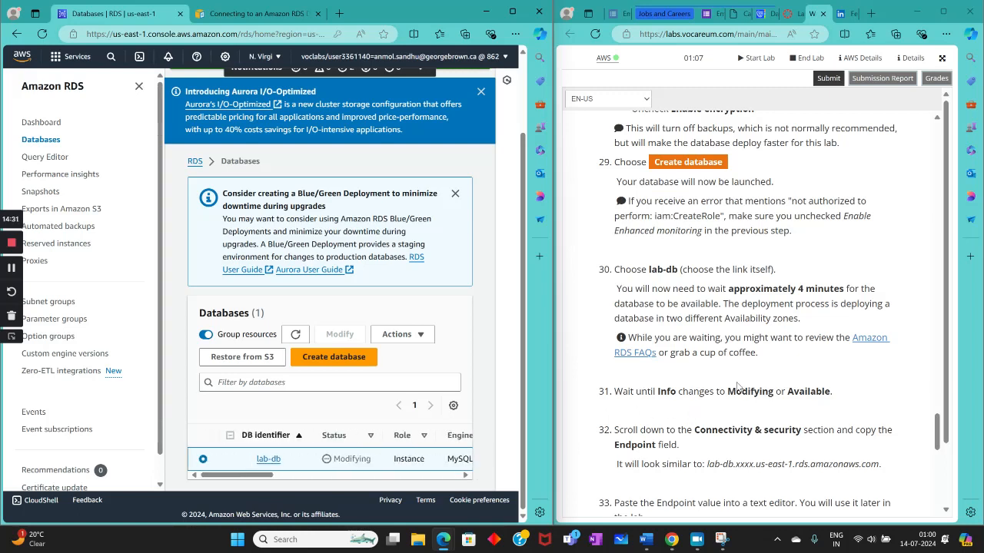
scroll(736, 387, down, 3)
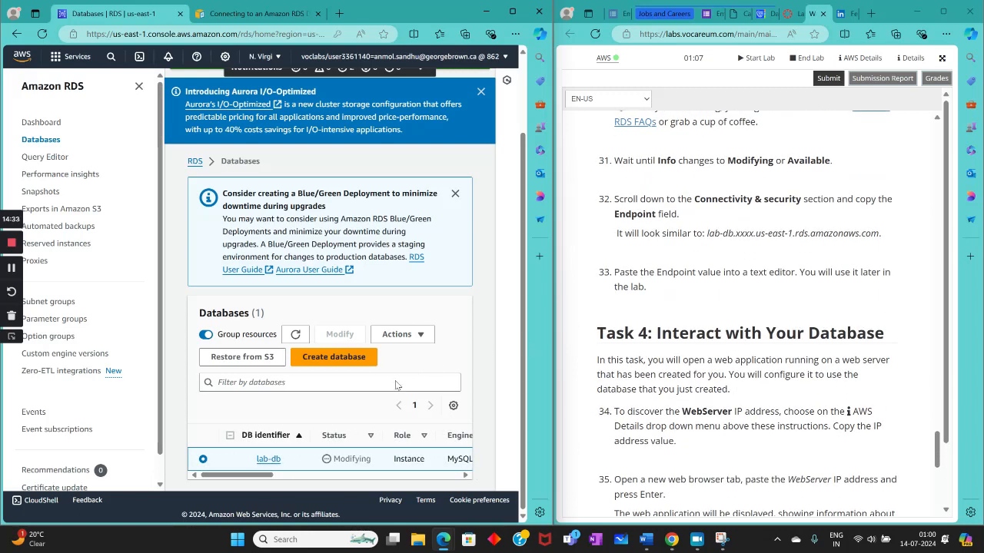
Step: Open the details of lab-db, copy its endpoint and review the connectivity and security information
click(268, 459)
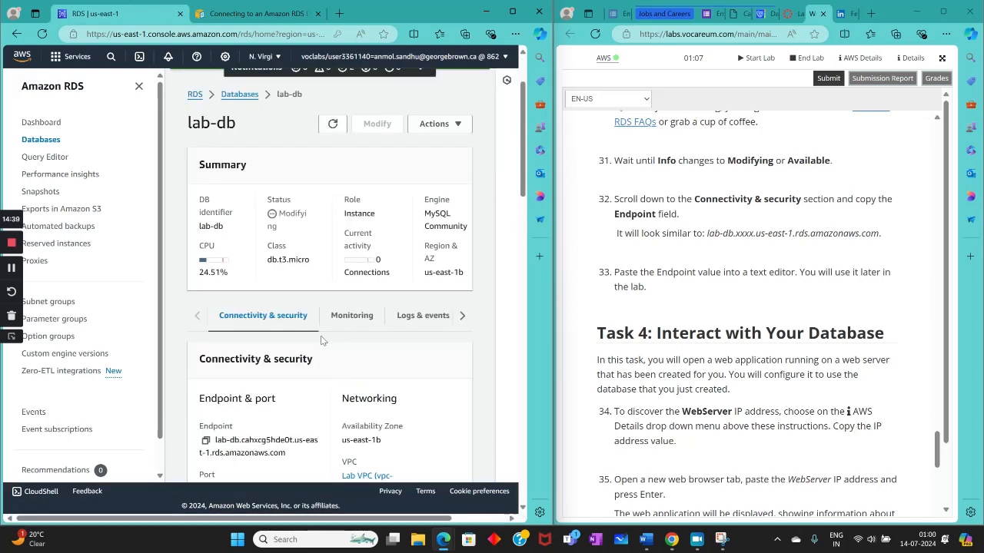
scroll(318, 335, down, 2)
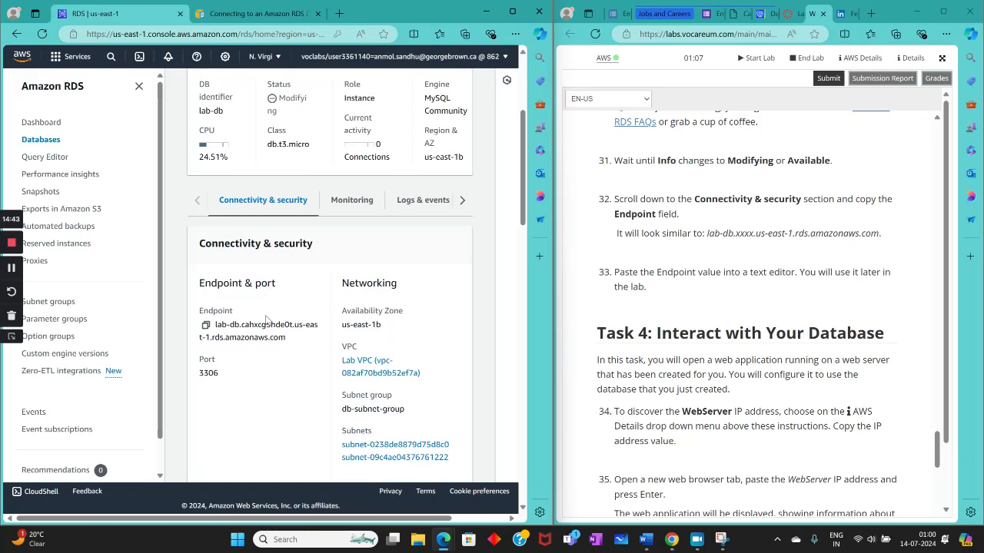
click(205, 325)
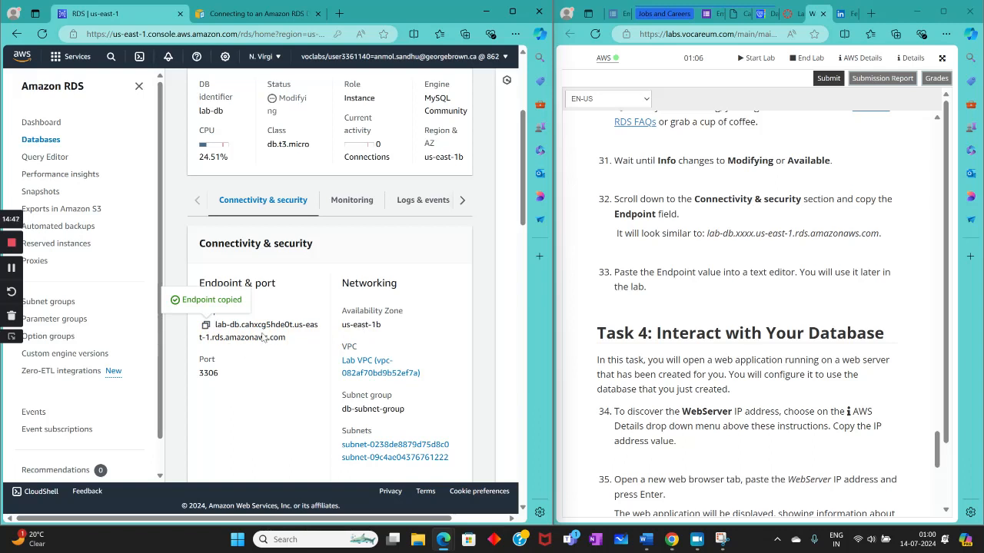
scroll(390, 401, down, 1)
scroll(390, 401, down, 4)
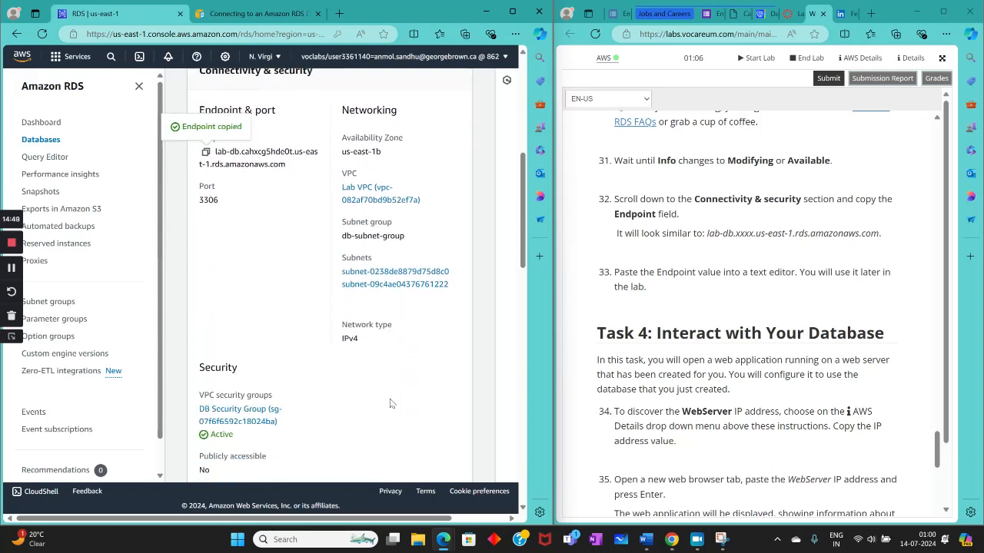
scroll(390, 399, down, 9)
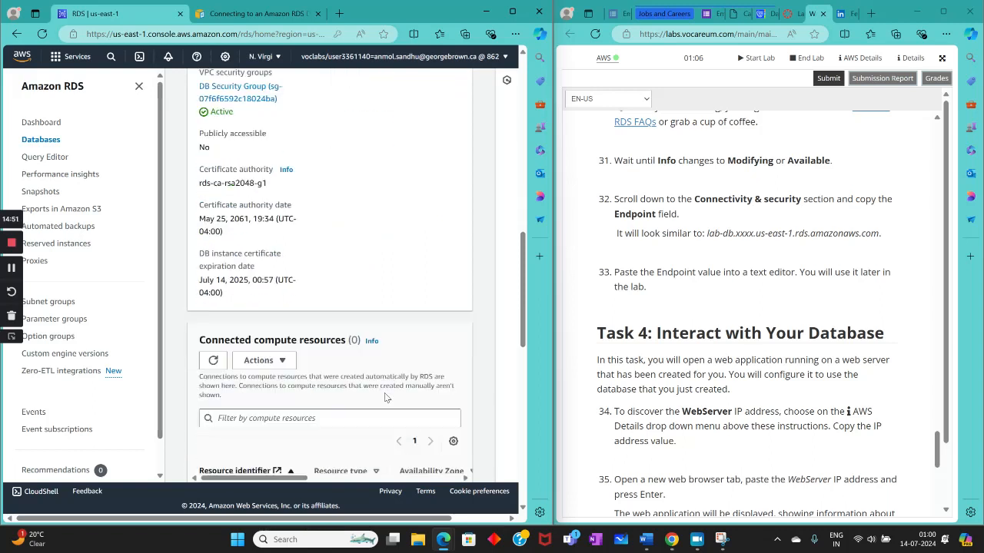
scroll(391, 404, down, 2)
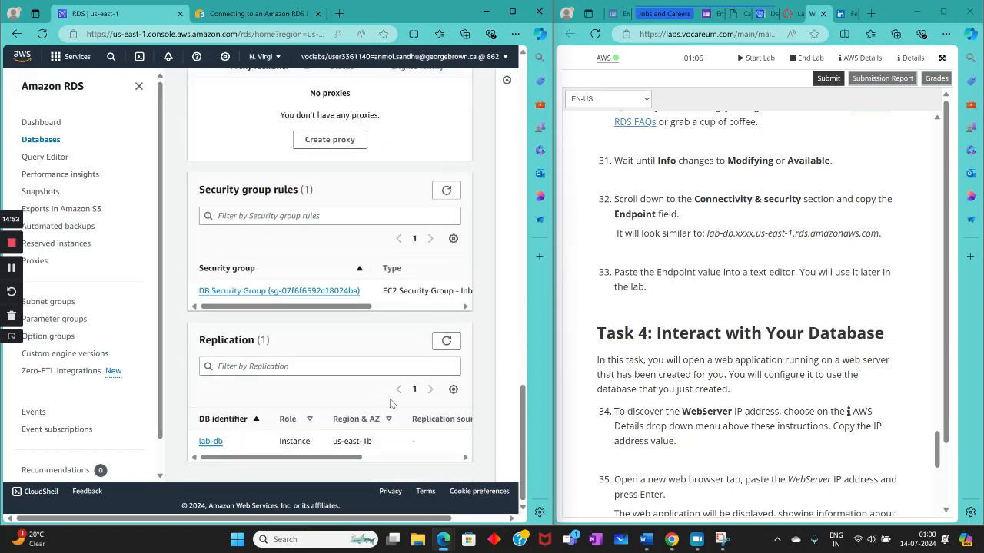
scroll(390, 401, up, 15)
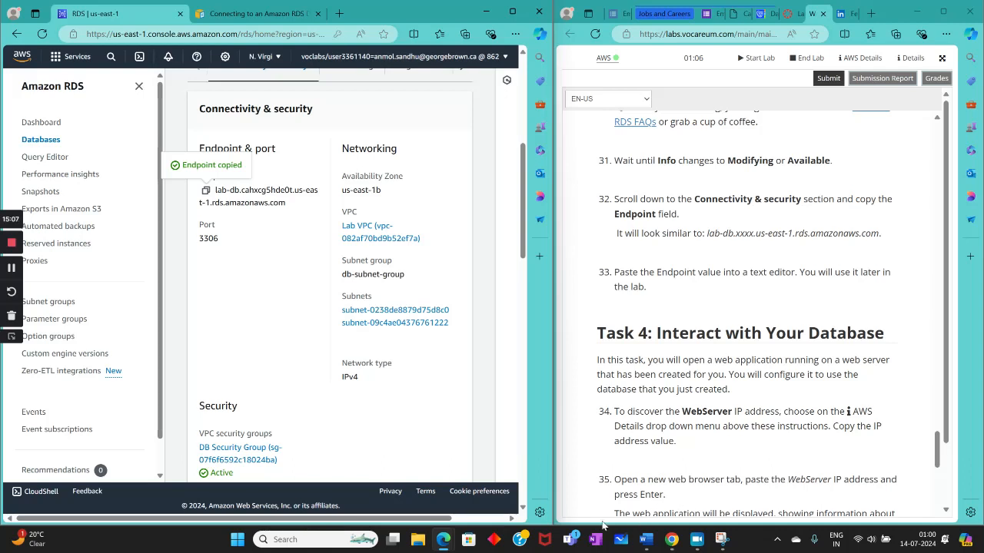
Step: Switch to Notepad, paste the copied endpoint into a new untitled document and minimize the window
click(323, 539)
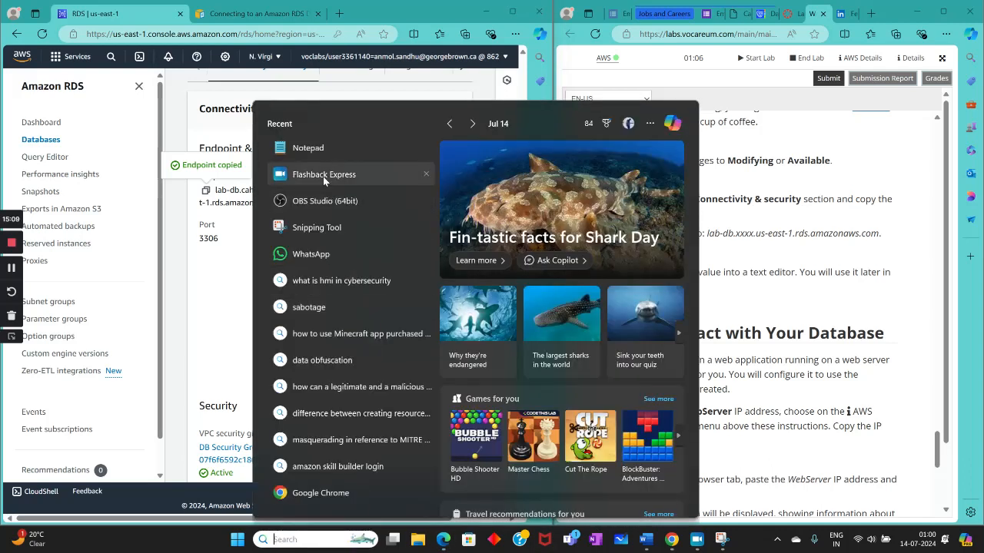
click(322, 159)
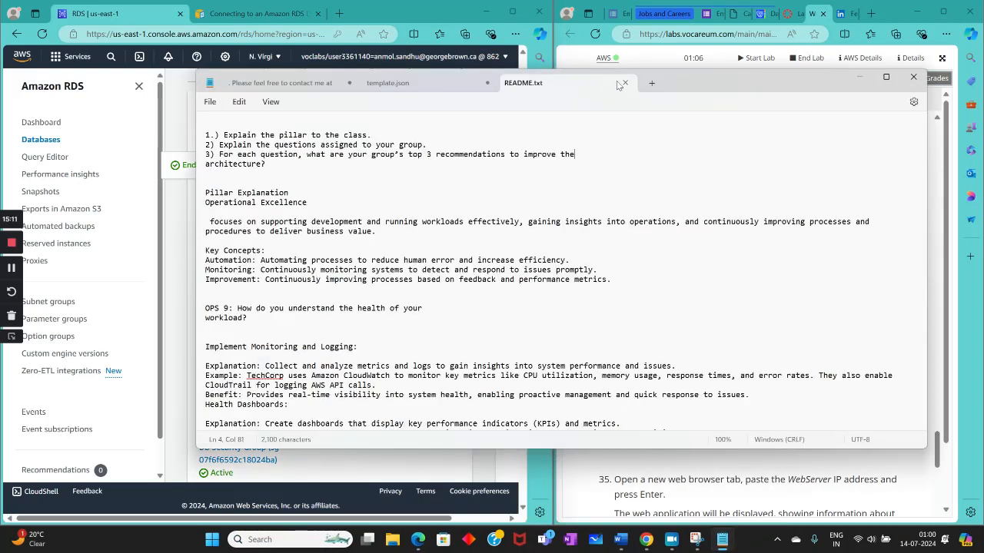
click(655, 86)
right_click(402, 201)
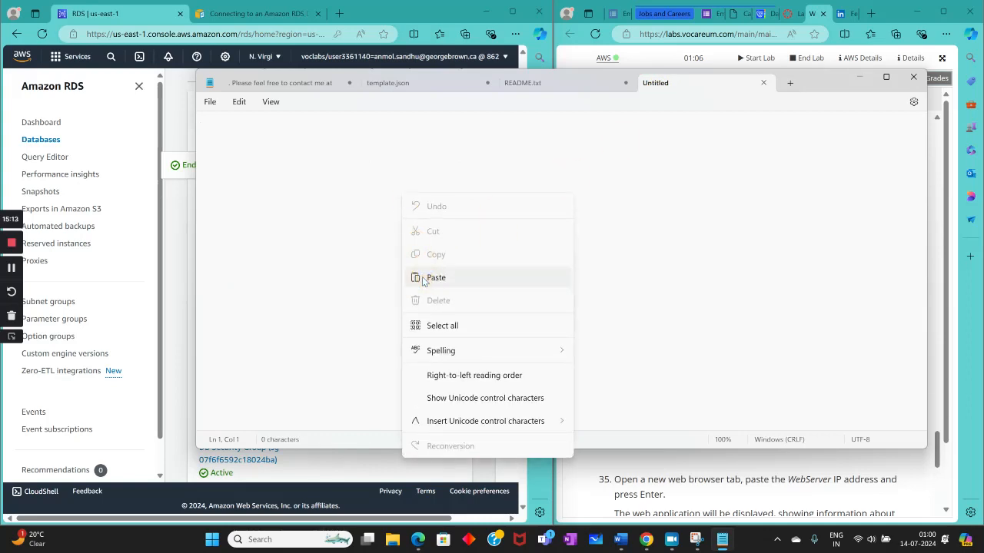
click(431, 276)
click(859, 77)
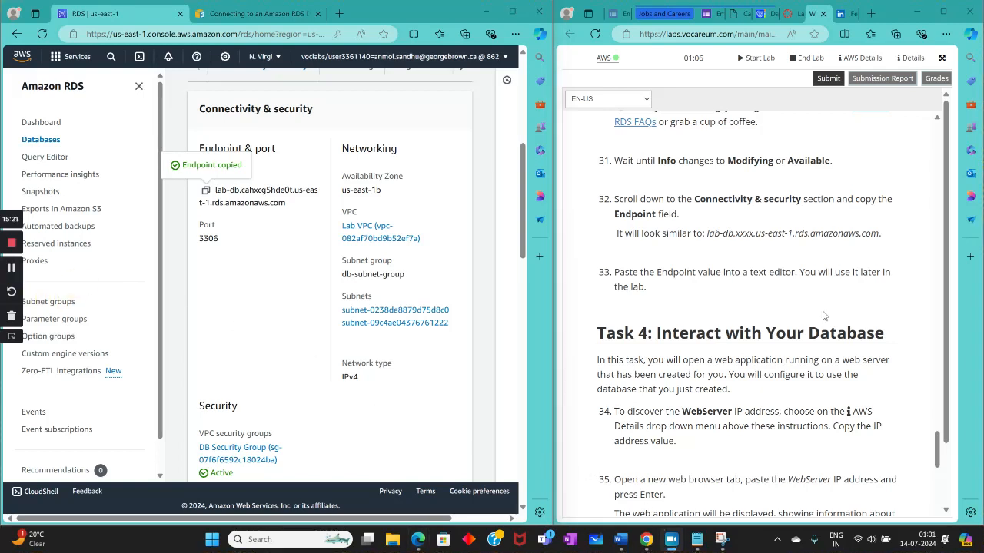
Step: Show the AWS details beside the lab instructions and review the steps for finding the WebServer IP address
scroll(619, 287, down, 2)
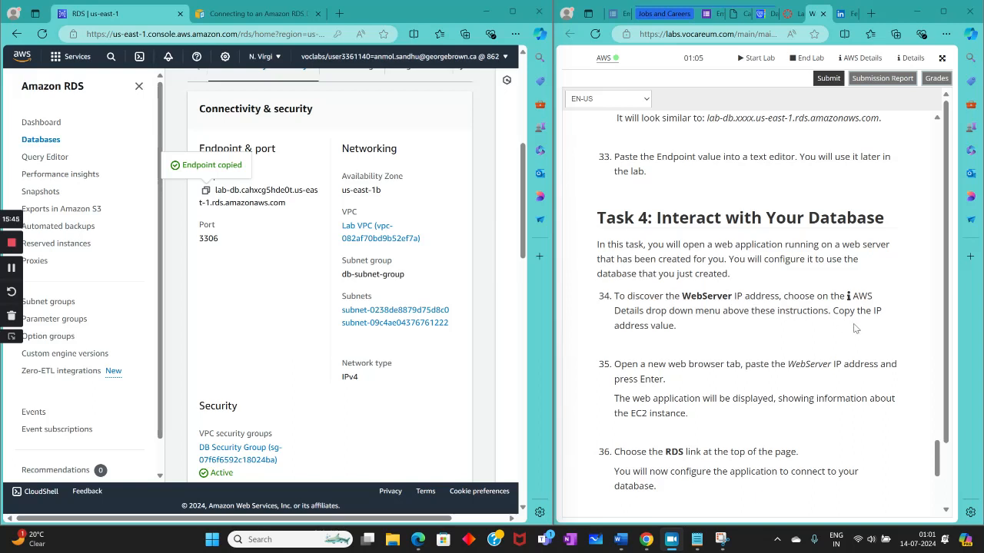
click(859, 58)
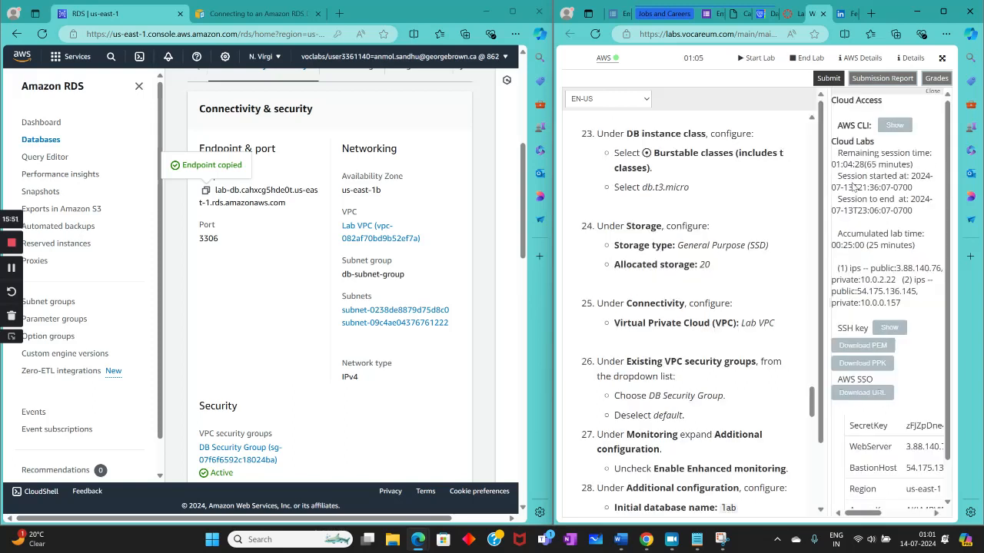
scroll(852, 296, down, 1)
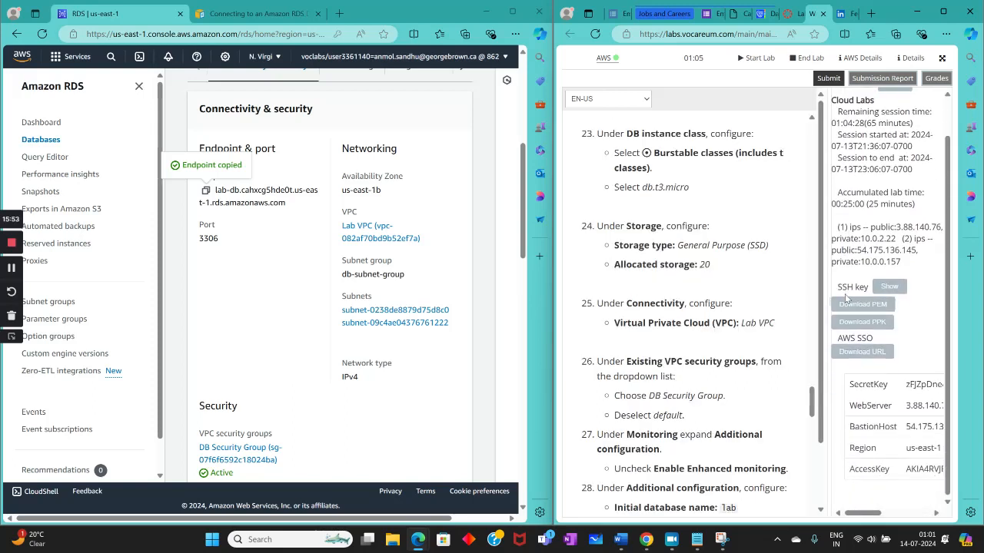
scroll(845, 323, up, 1)
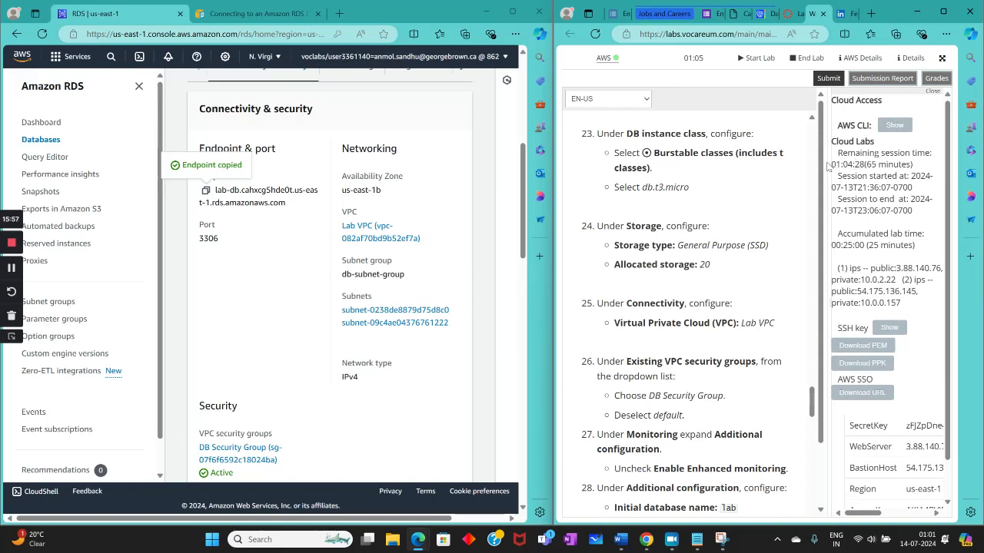
drag(828, 166, 607, 171)
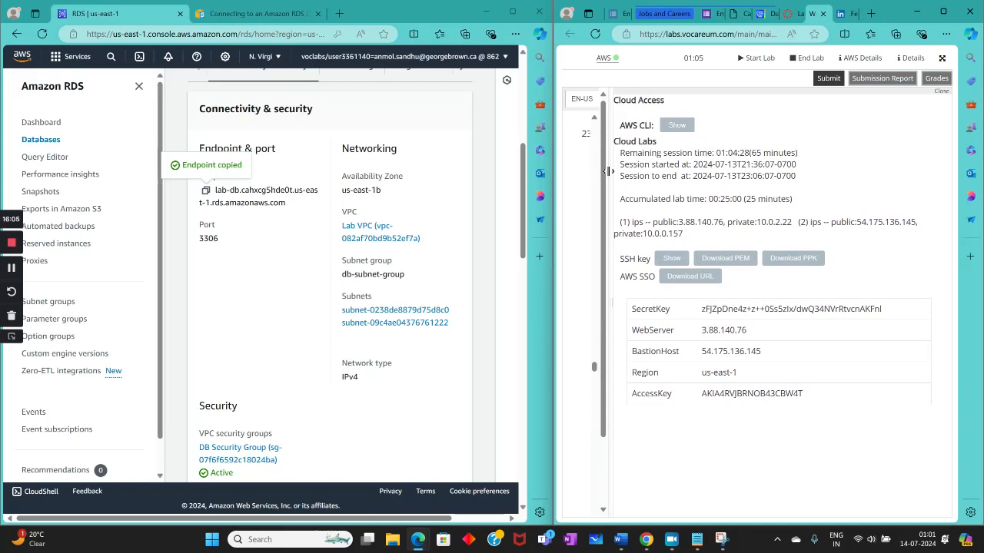
drag(607, 172, 855, 184)
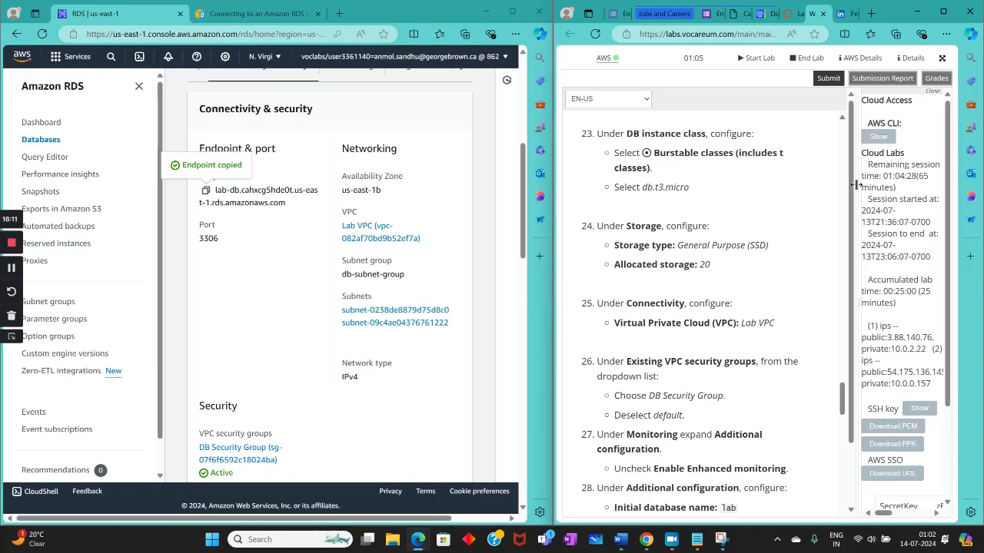
scroll(760, 255, down, 12)
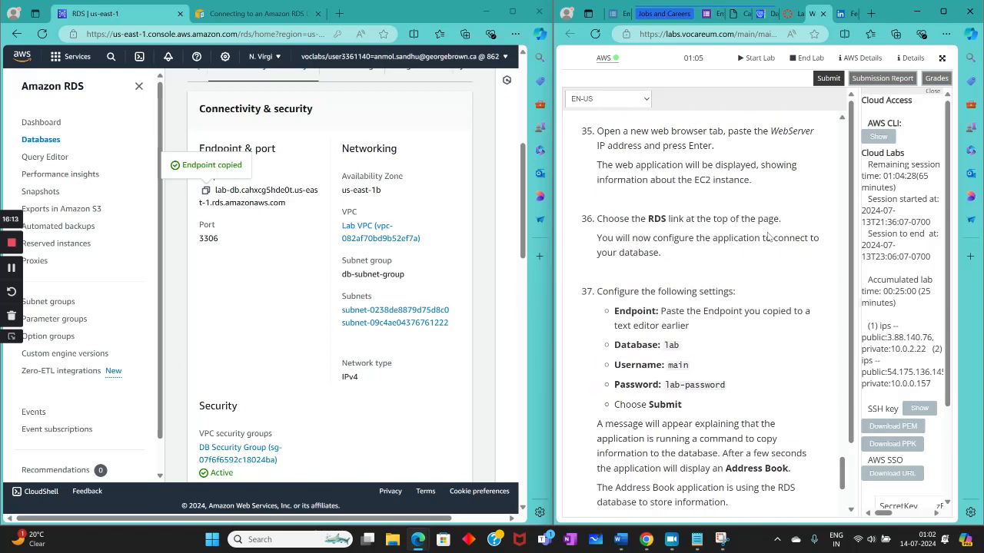
scroll(767, 237, up, 3)
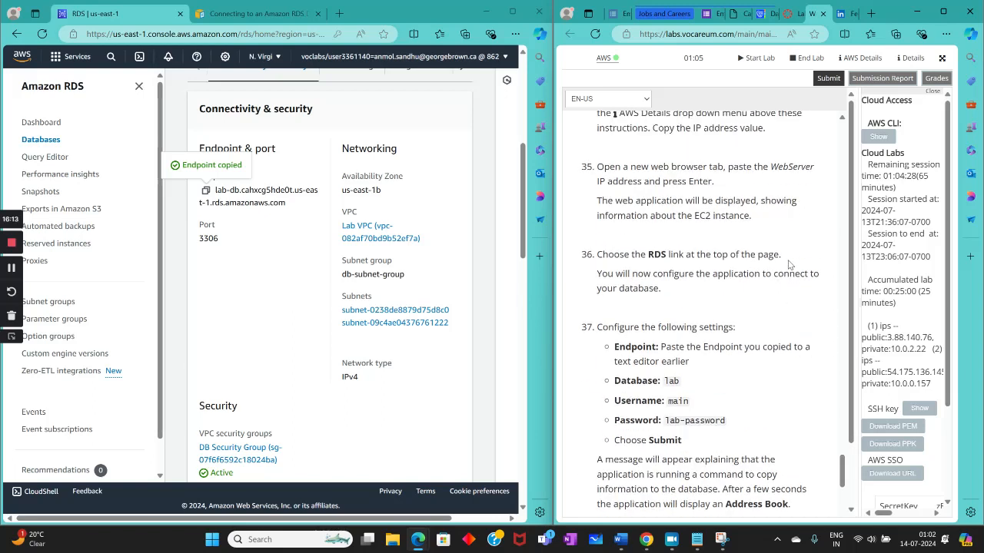
click(860, 252)
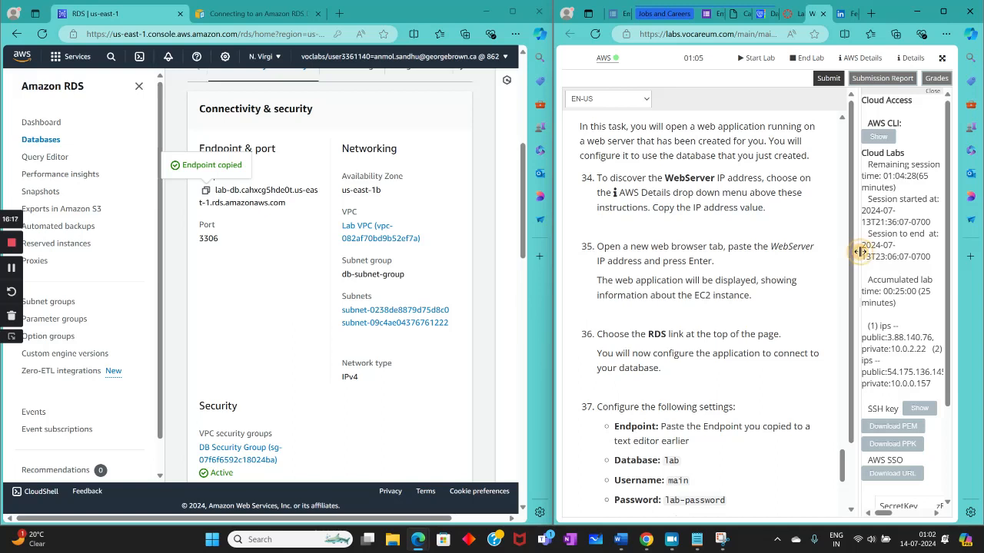
Step: Widen the AWS details and copy the second public IP address, 54.175.136.145
drag(861, 252, 591, 287)
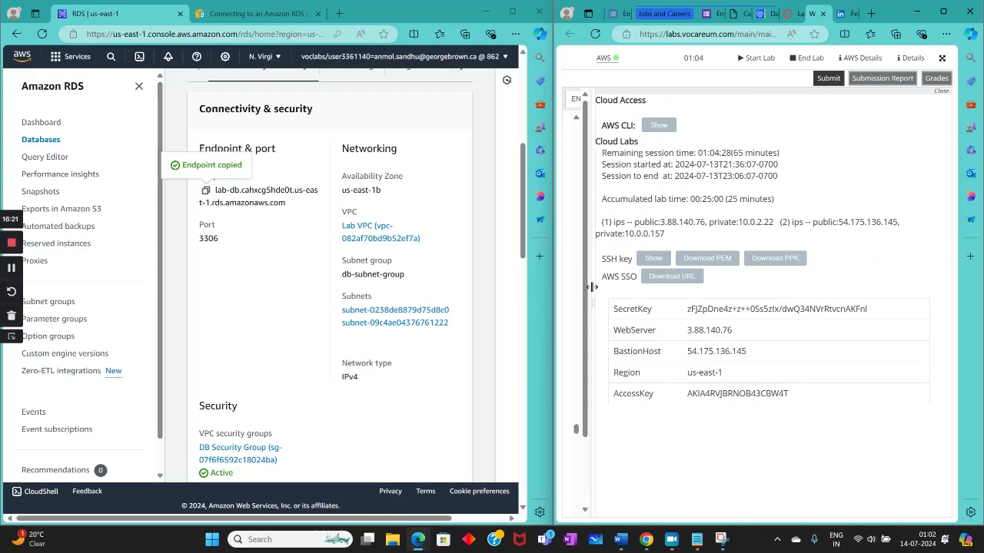
click(842, 225)
drag(843, 224, 892, 221)
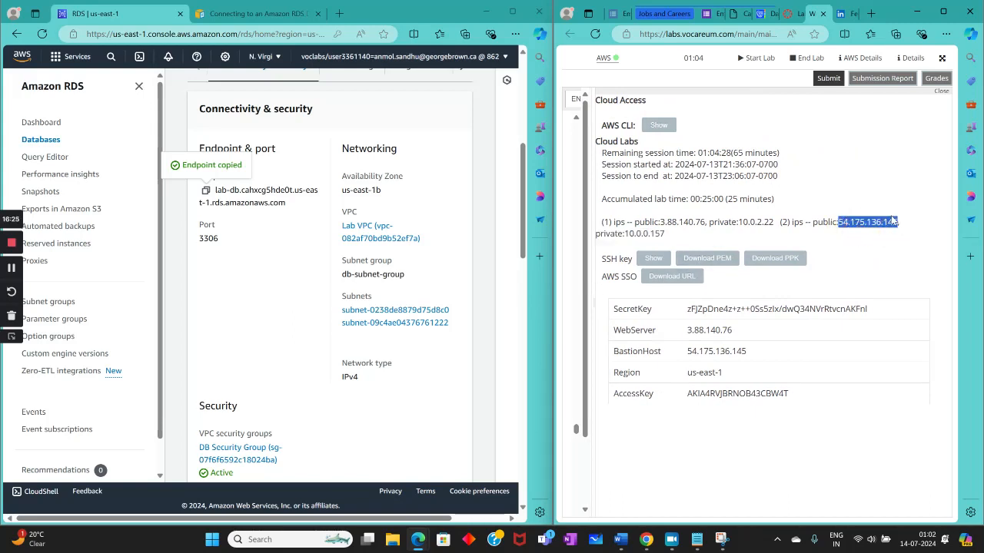
right_click(865, 222)
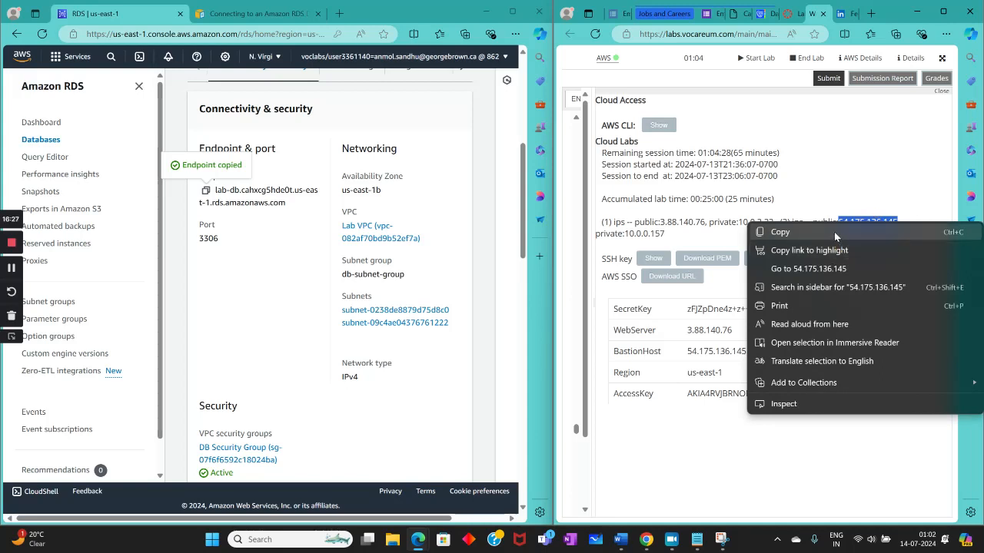
click(835, 233)
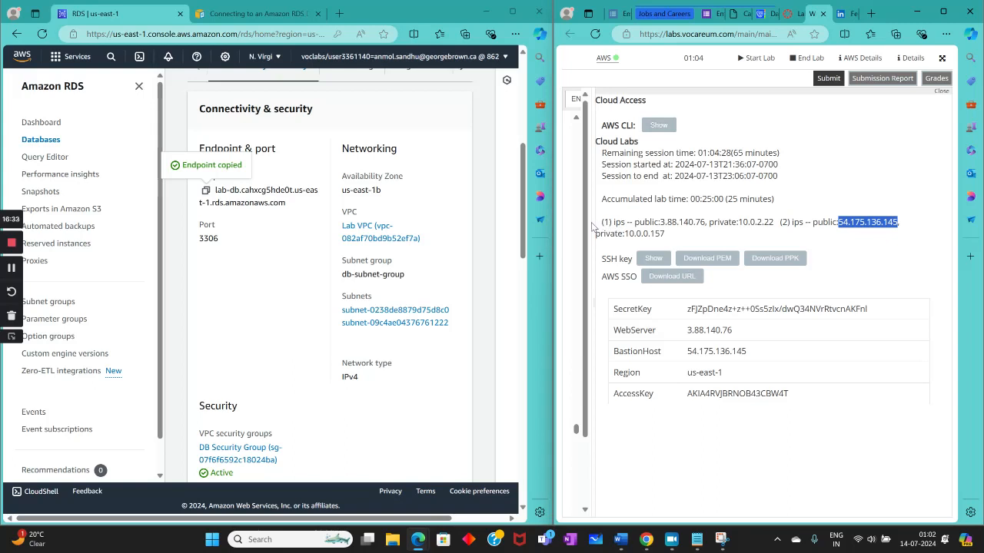
Step: Try to load 54.175.136.145 in place of the RDS documentation page while reading the web application instructions
drag(594, 228, 887, 241)
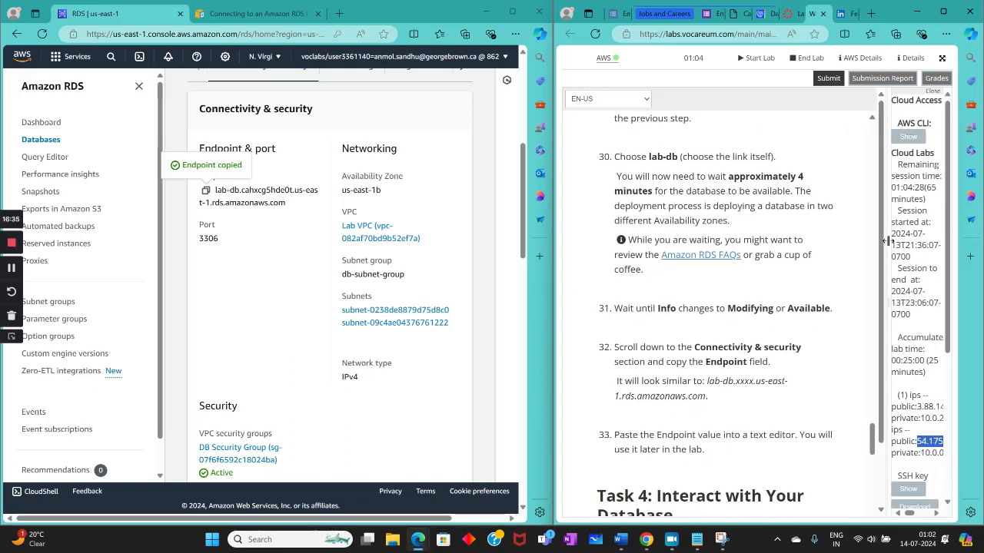
scroll(670, 284, down, 7)
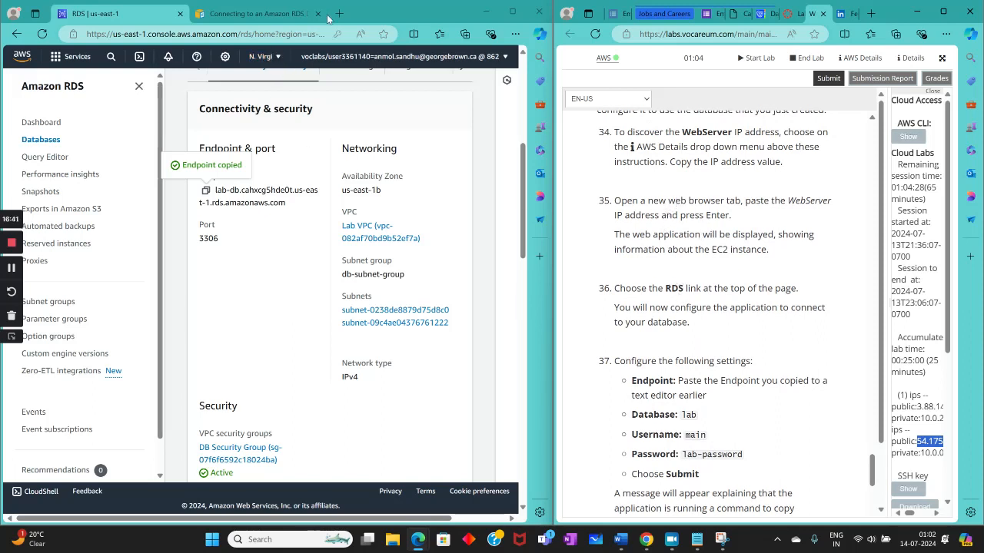
click(242, 5)
right_click(223, 37)
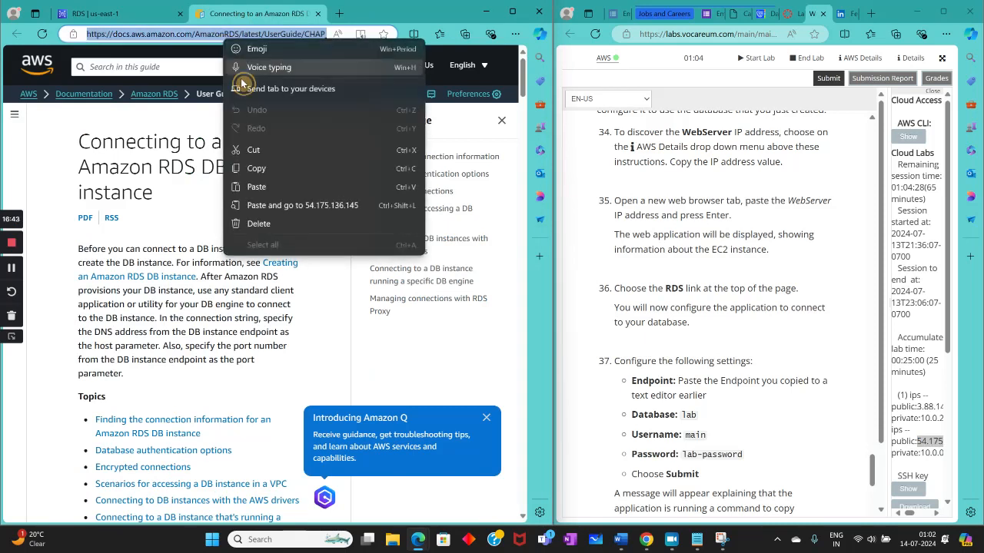
click(284, 206)
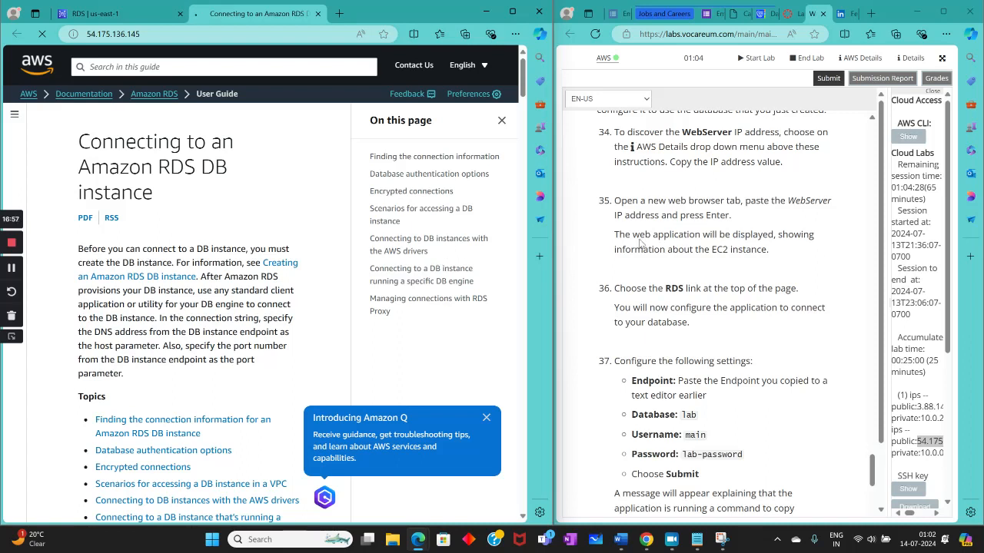
drag(615, 234, 791, 259)
click(761, 281)
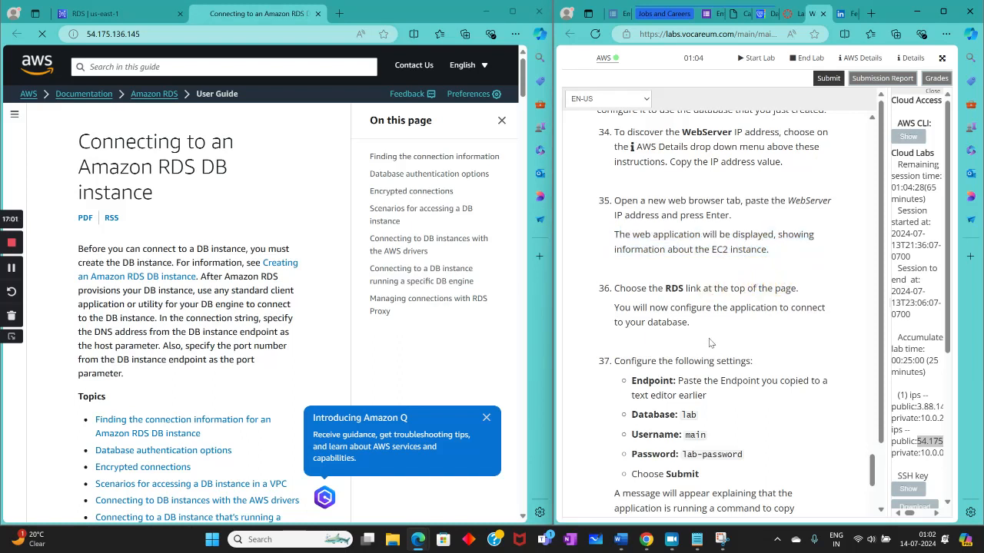
Step: Copy the WebServer IP address 3.88.140.76 from the AWS details, load it in the browser and bring the lab instructions back into view
drag(886, 296, 559, 307)
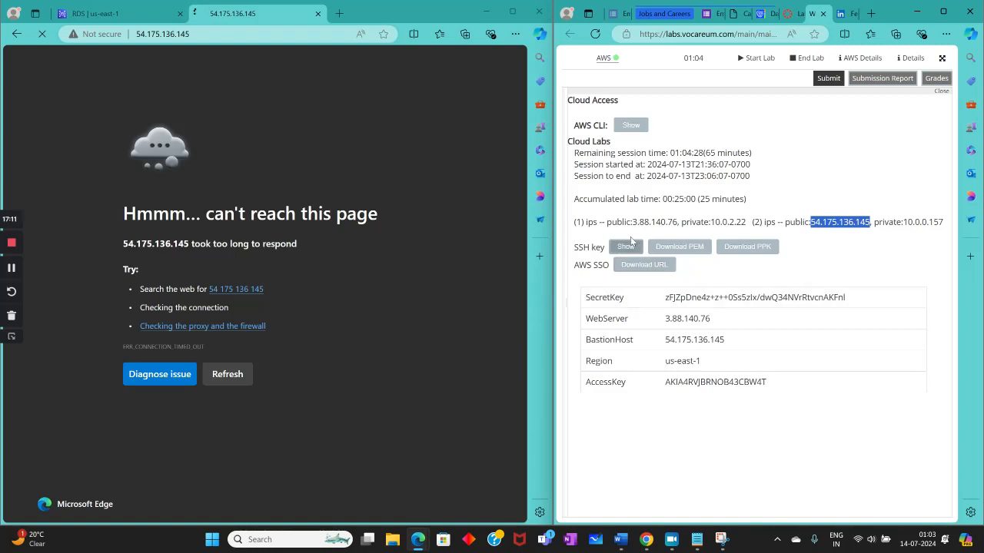
drag(631, 221, 677, 222)
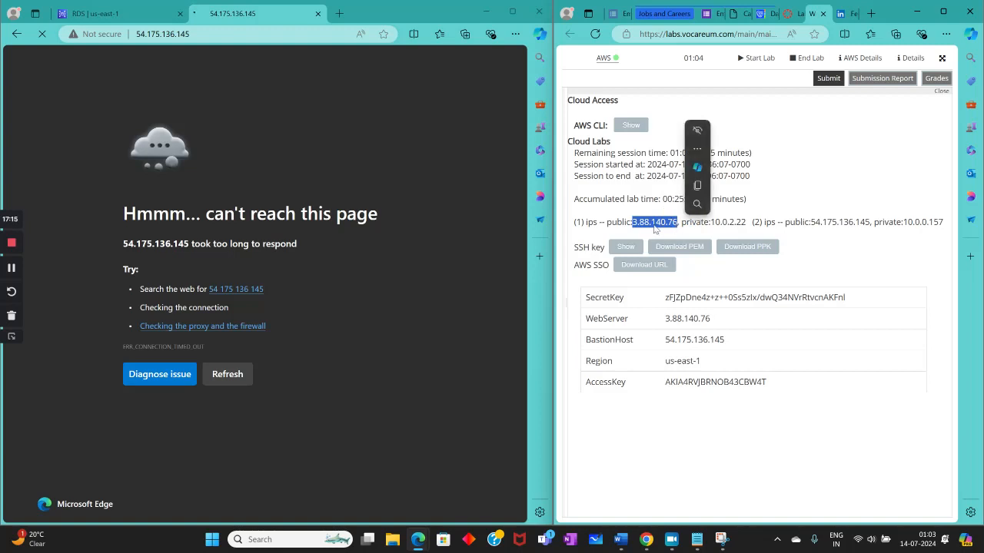
right_click(656, 226)
click(680, 236)
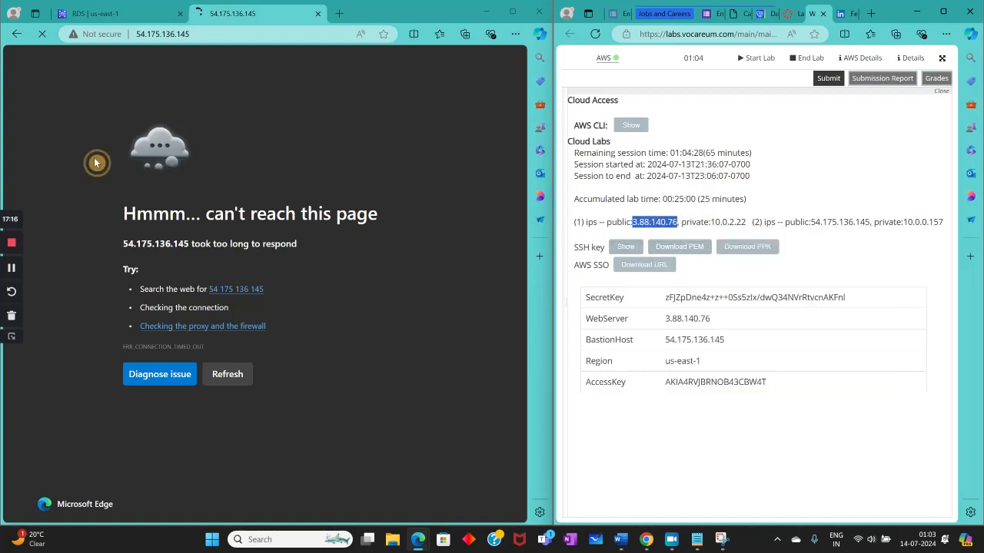
click(163, 29)
right_click(168, 33)
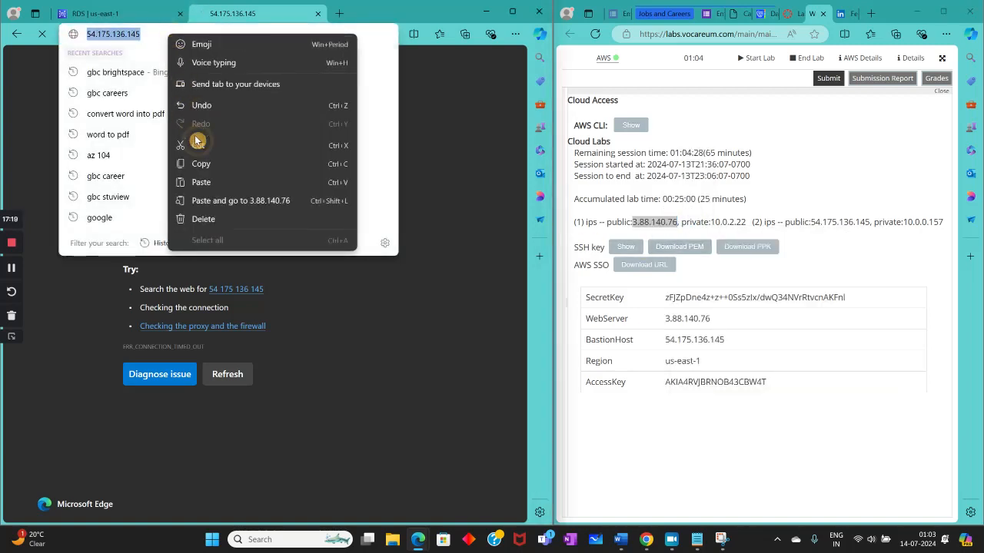
click(210, 200)
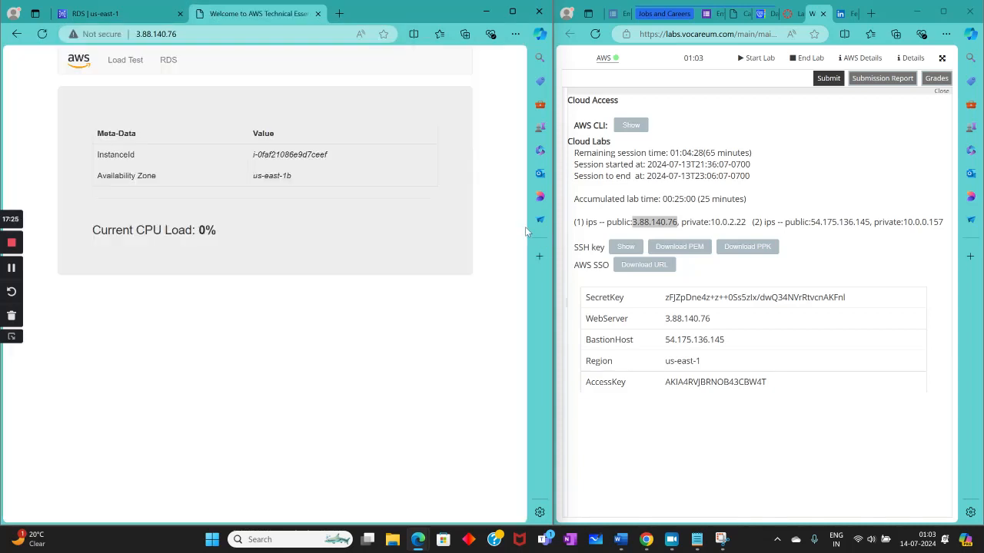
drag(565, 215, 939, 223)
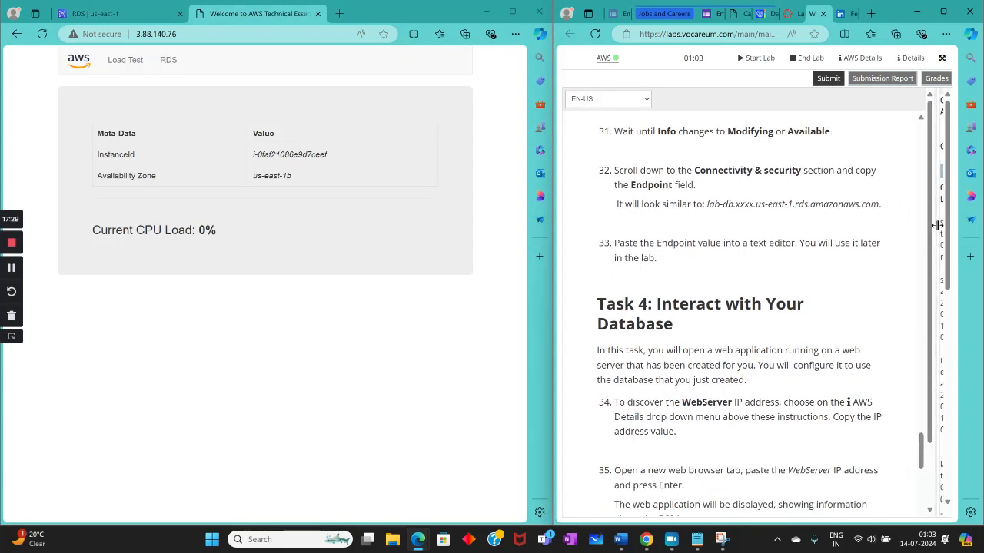
Step: Open the web application's RDS page and bring the database connection settings in the lab instructions into view
scroll(786, 302, down, 4)
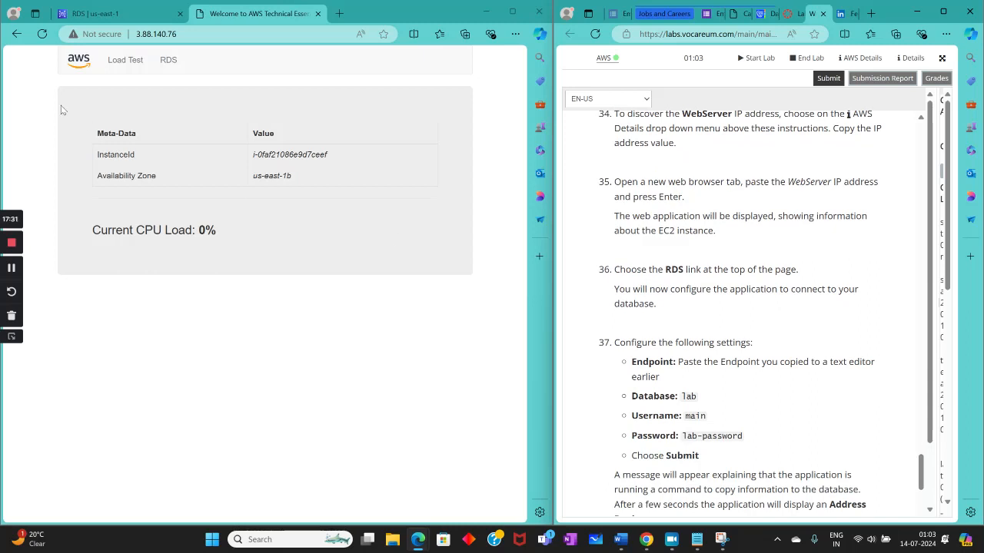
click(167, 60)
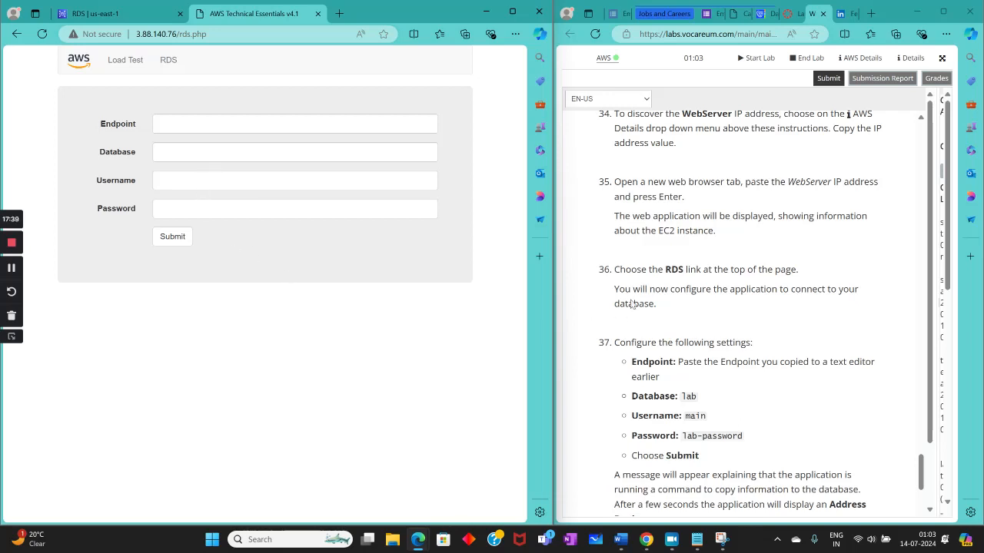
scroll(631, 304, down, 3)
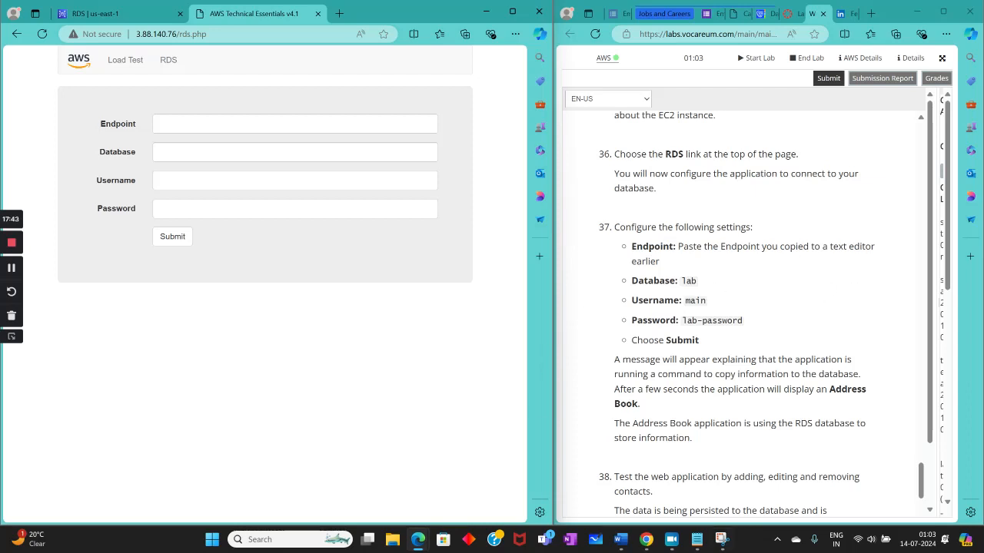
Step: Copy the saved endpoint lab-db.cahxcg5hde0t.us-east-1.rds.amazonaws.com from Notepad into the web application's Endpoint setting and put Notepad away
click(696, 539)
drag(415, 109, 204, 124)
right_click(272, 128)
click(307, 184)
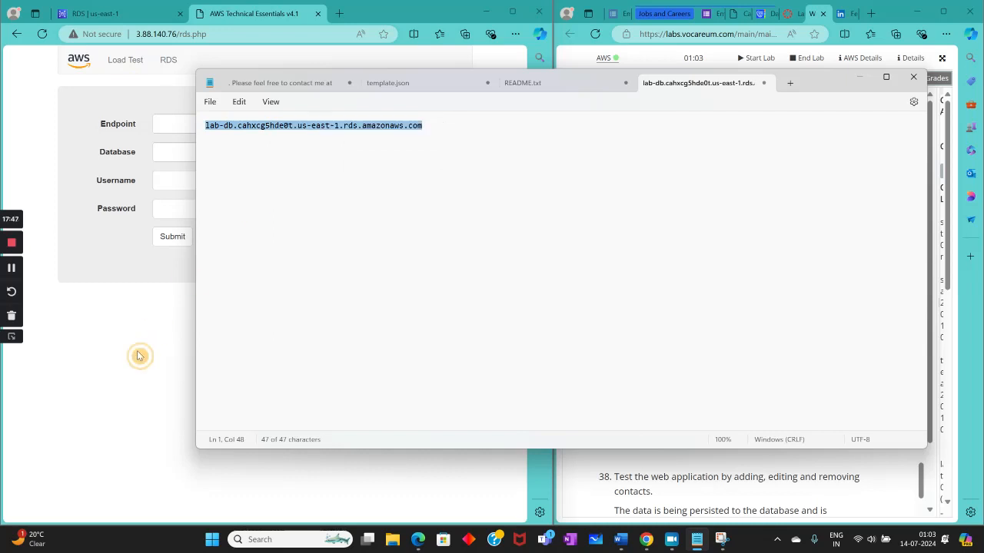
click(139, 355)
click(193, 123)
right_click(196, 124)
click(227, 230)
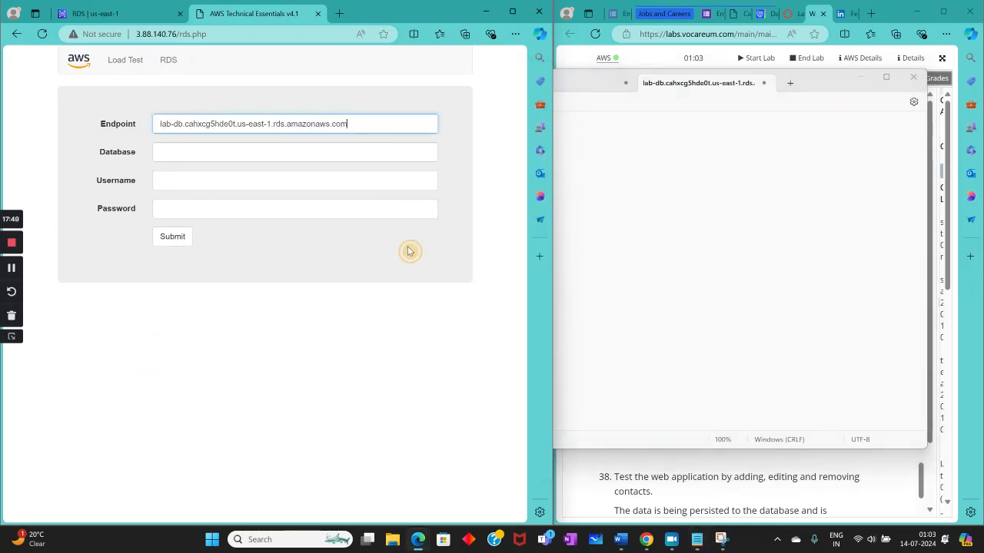
click(867, 79)
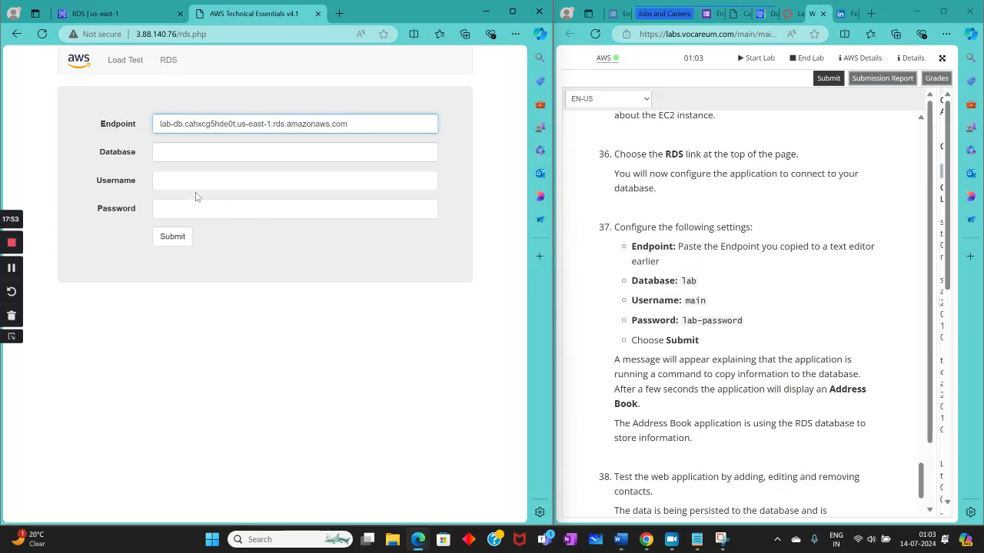
Step: Set the database to lab and the username to main, enter the database password, submit the settings and decline saving the password
click(191, 153)
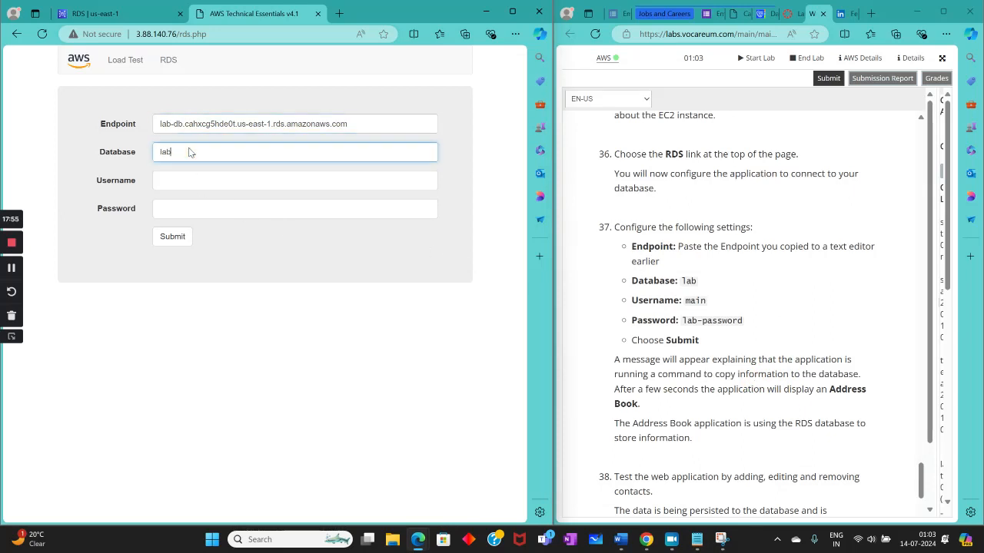
key(Tab)
text(ma)
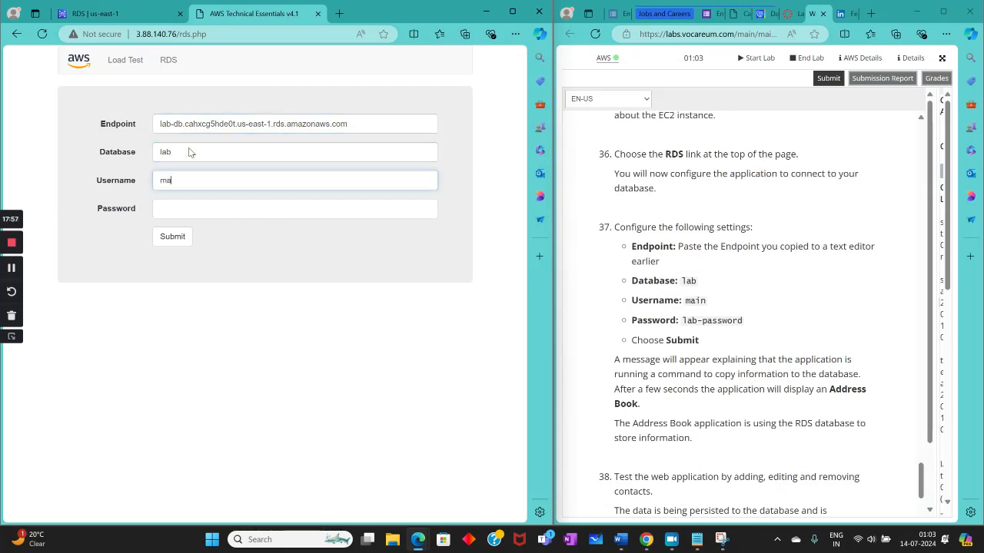
text(in)
key(Tab)
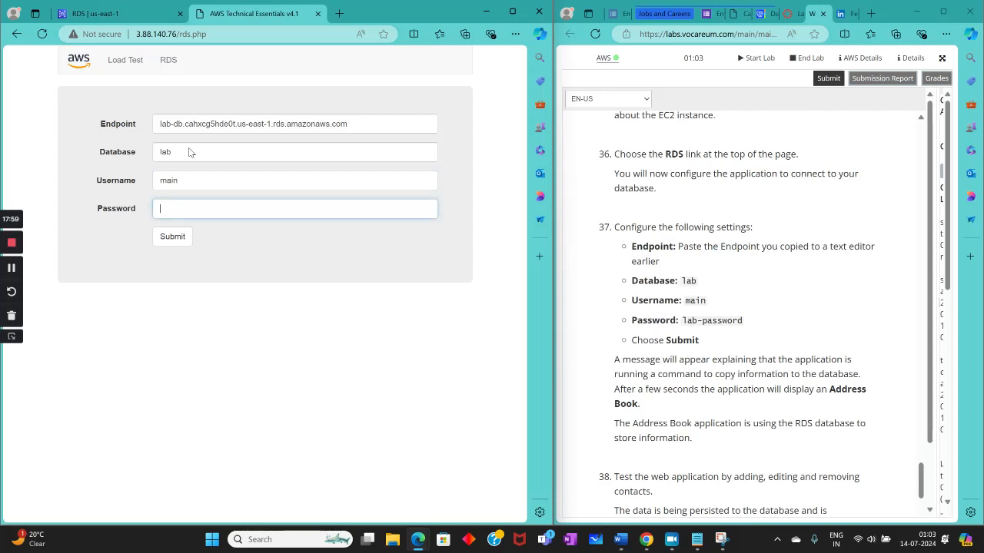
text(lab-pa)
click(172, 236)
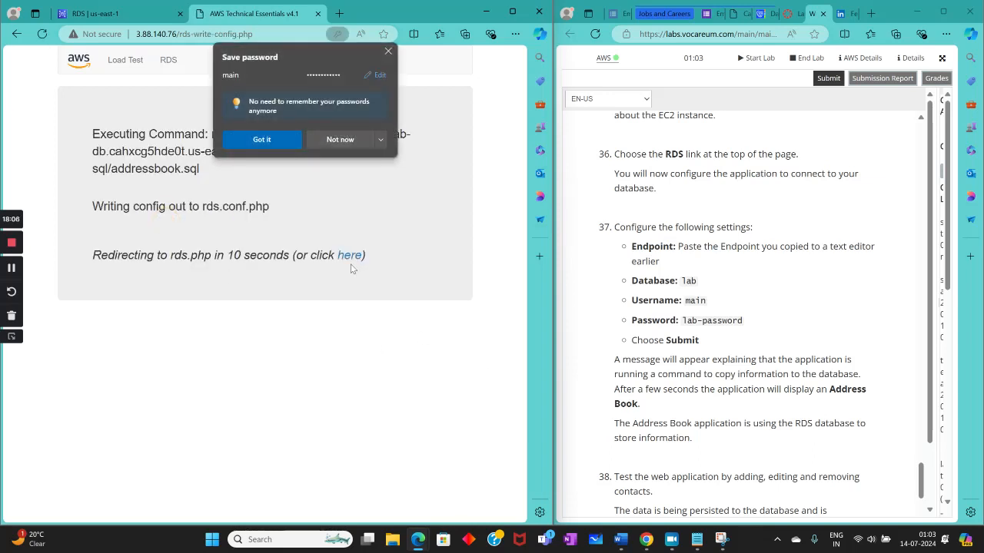
click(323, 143)
Step: Read the testing and submission instructions and remove both existing contacts from the Address Book
scroll(825, 268, down, 3)
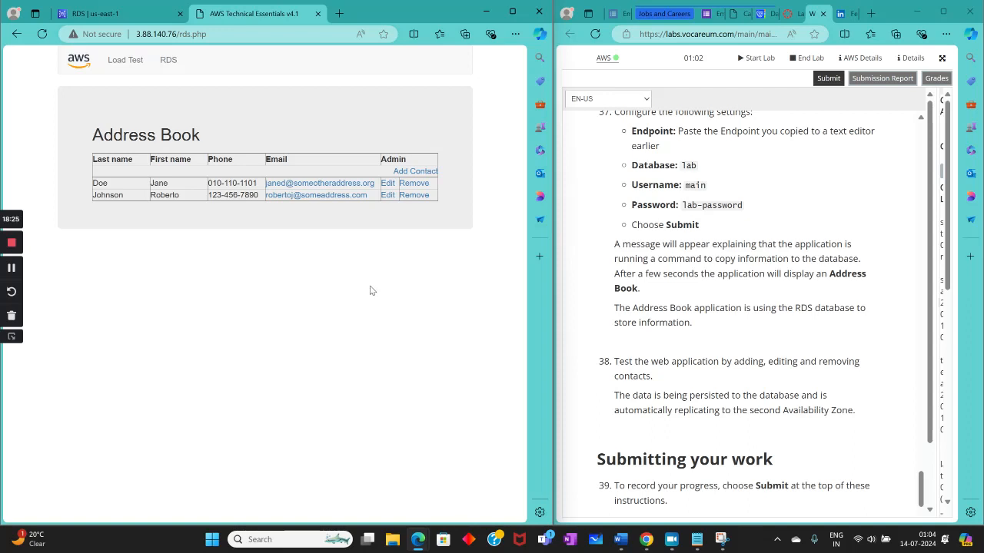
scroll(733, 352, down, 3)
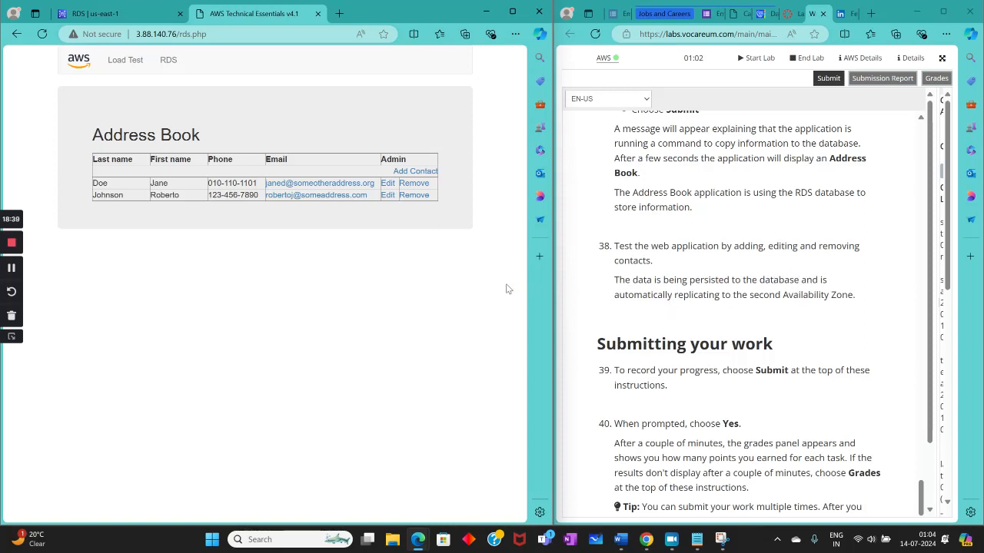
scroll(755, 325, down, 3)
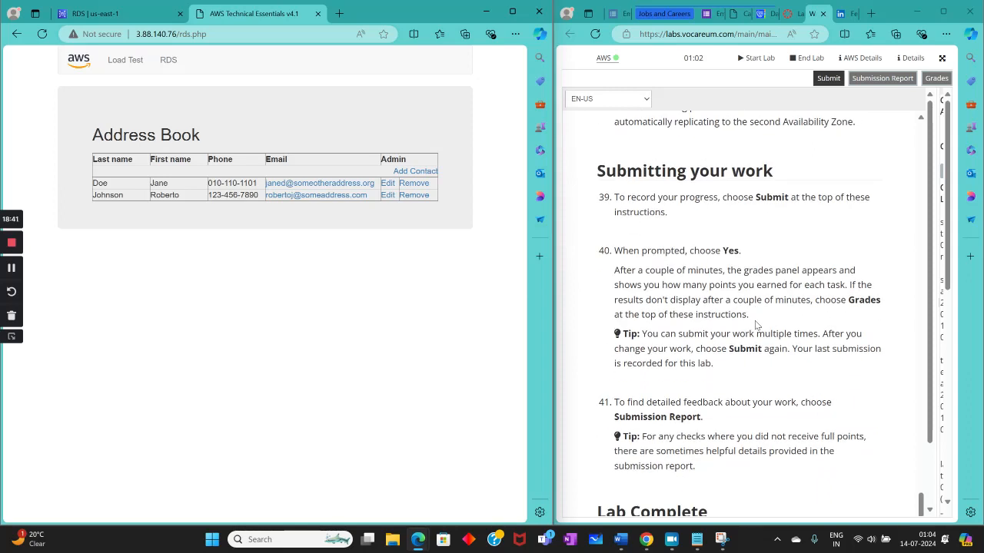
click(409, 185)
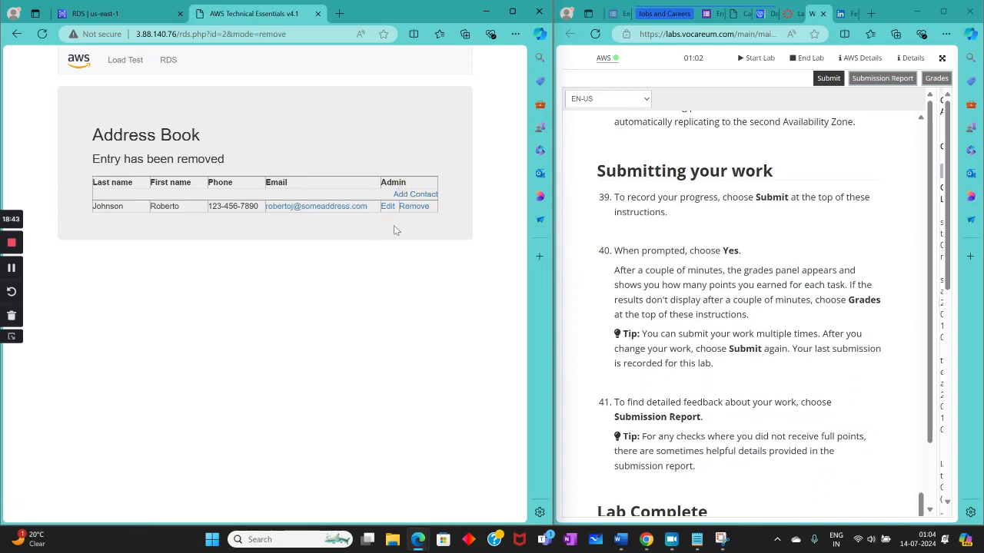
click(412, 207)
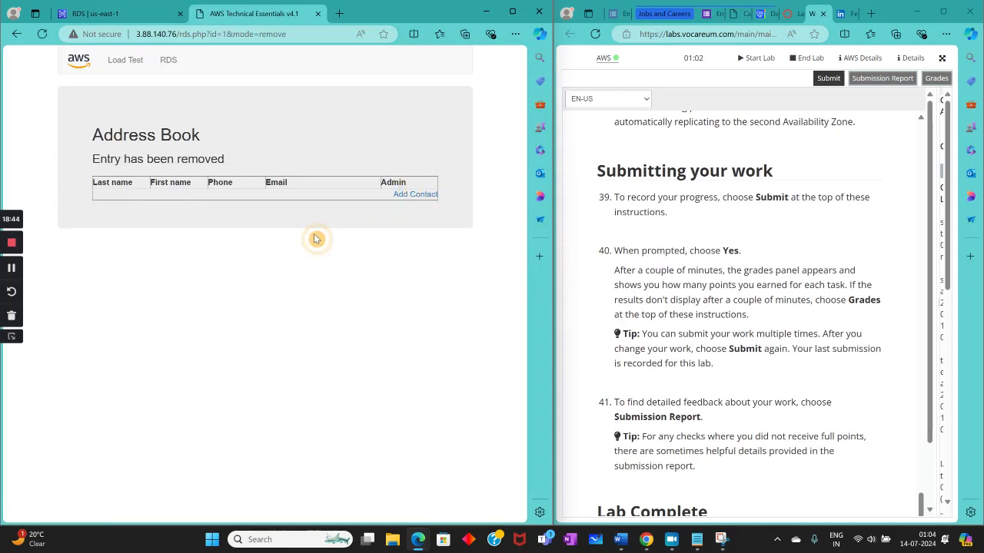
Step: Add a test contact with last name c xcvb, first name cbxcb, phone cb and email cxb, and remove it again
click(420, 199)
click(173, 192)
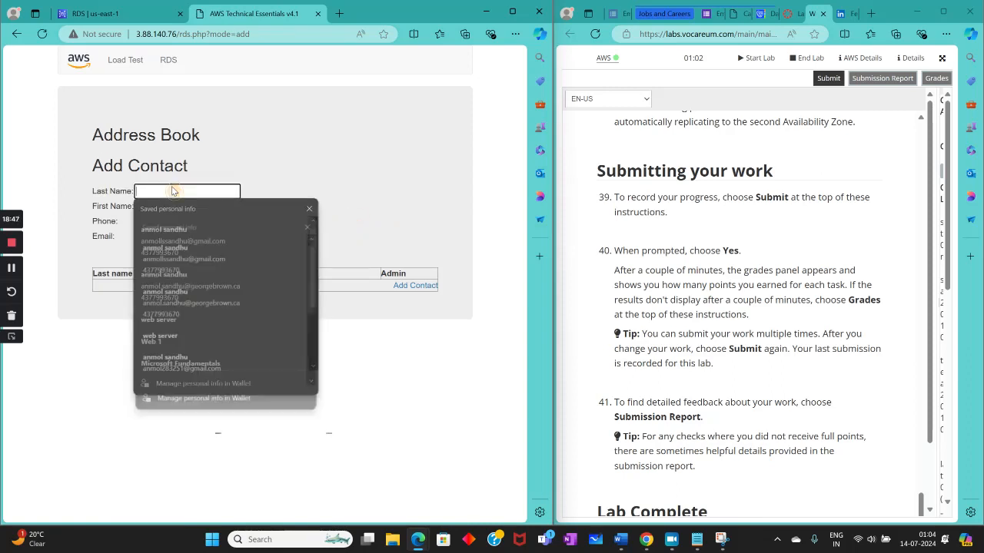
text(c xcvb)
click(176, 206)
text(cbxcb)
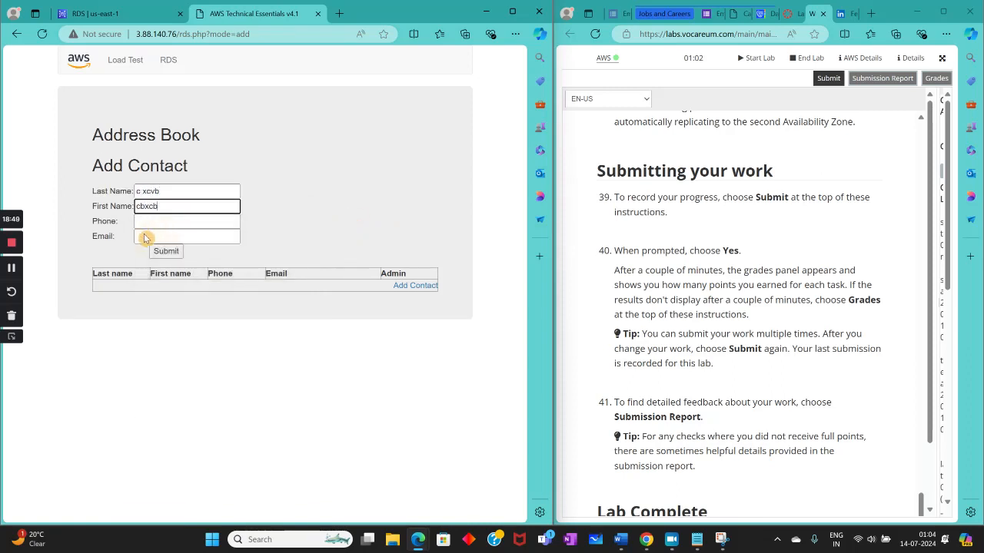
click(151, 223)
text(cb)
click(154, 236)
text(cxb)
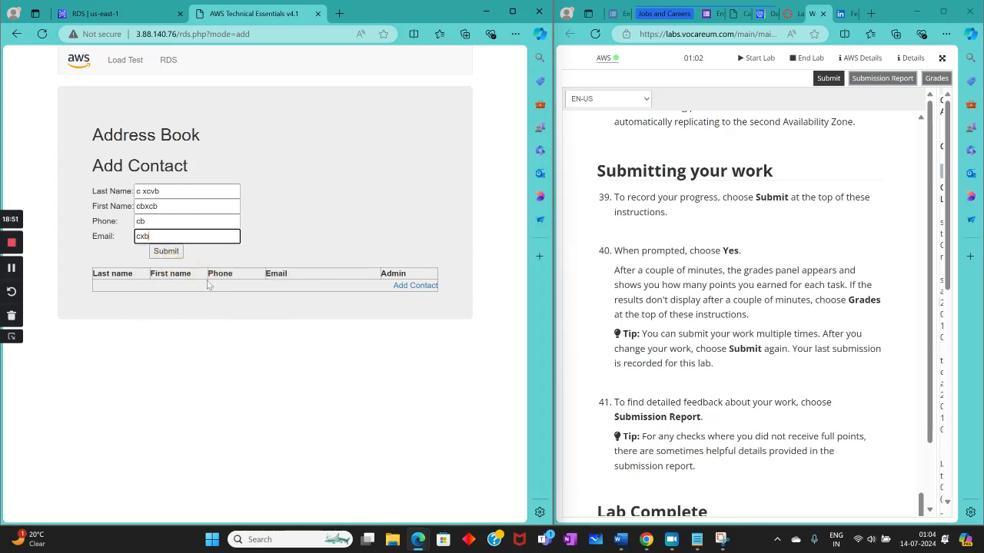
click(166, 252)
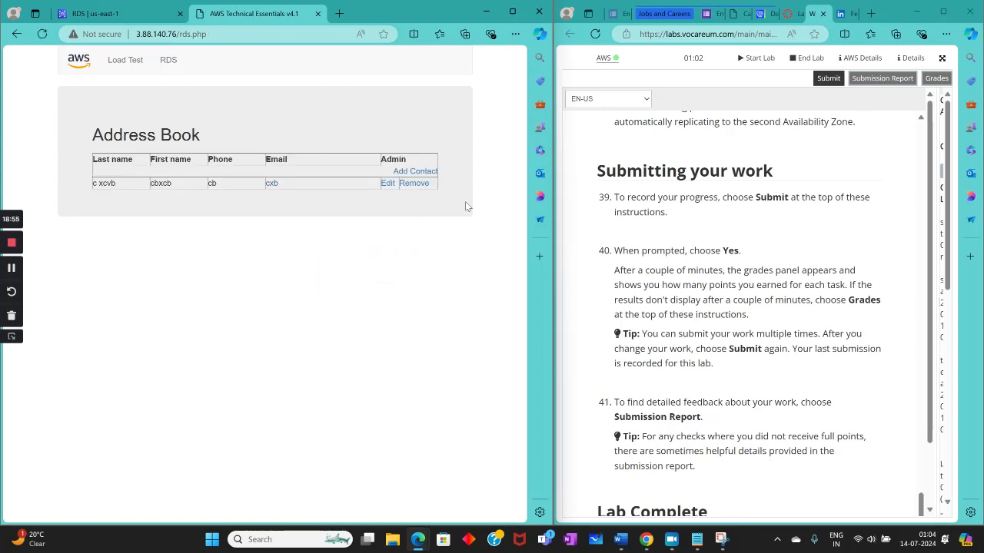
click(412, 187)
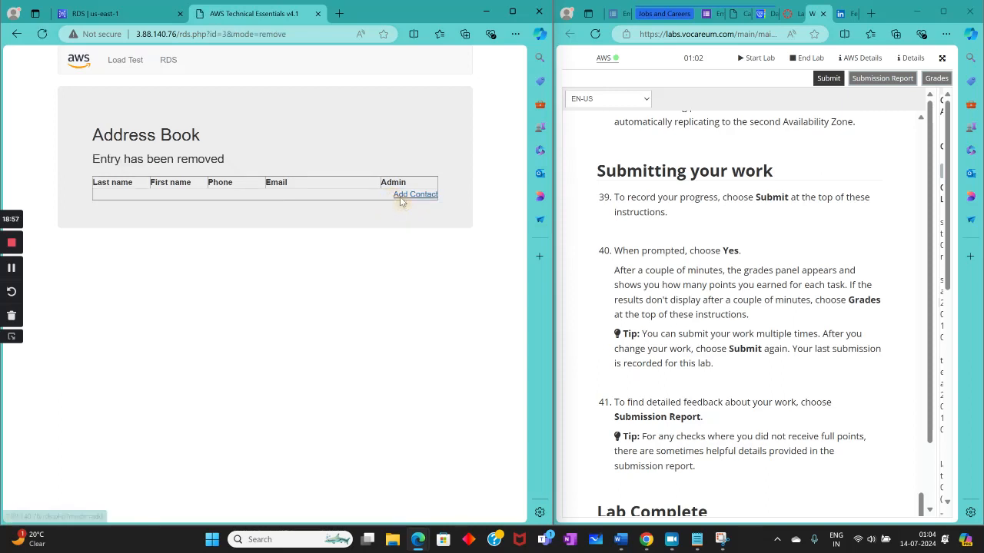
Step: Add a contact with b as the last name, first name, phone and email
click(402, 197)
click(145, 187)
text(b)
click(160, 206)
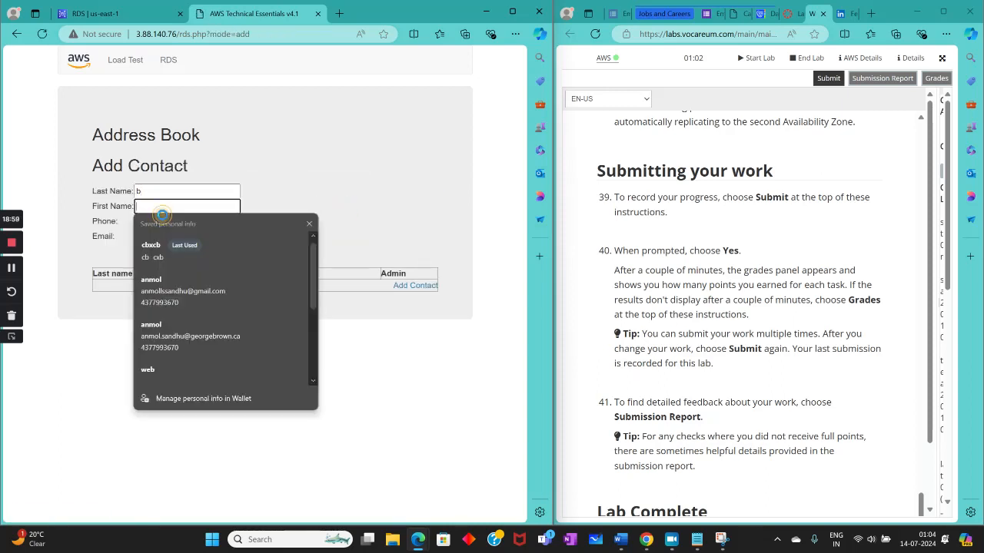
text(b)
click(153, 221)
text(b)
click(154, 236)
text(b)
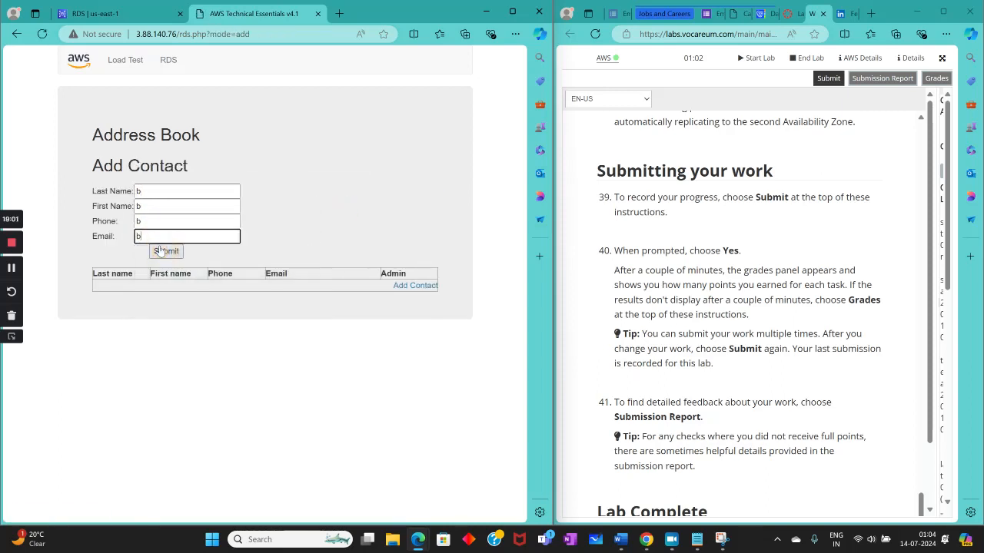
click(165, 251)
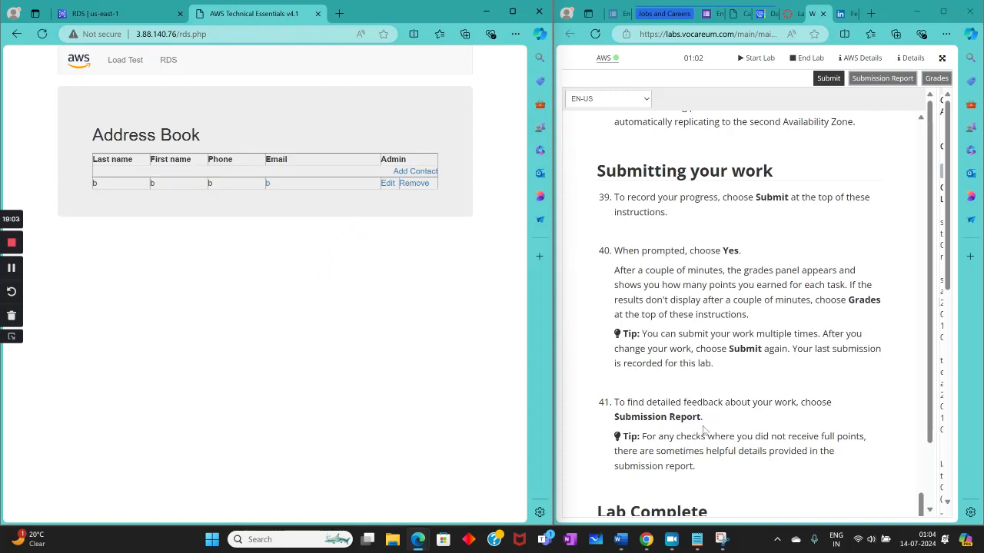
Step: Check the closing lab instructions, submit the lab work for grading and confirm the submission
scroll(702, 430, up, 2)
scroll(702, 435, down, 7)
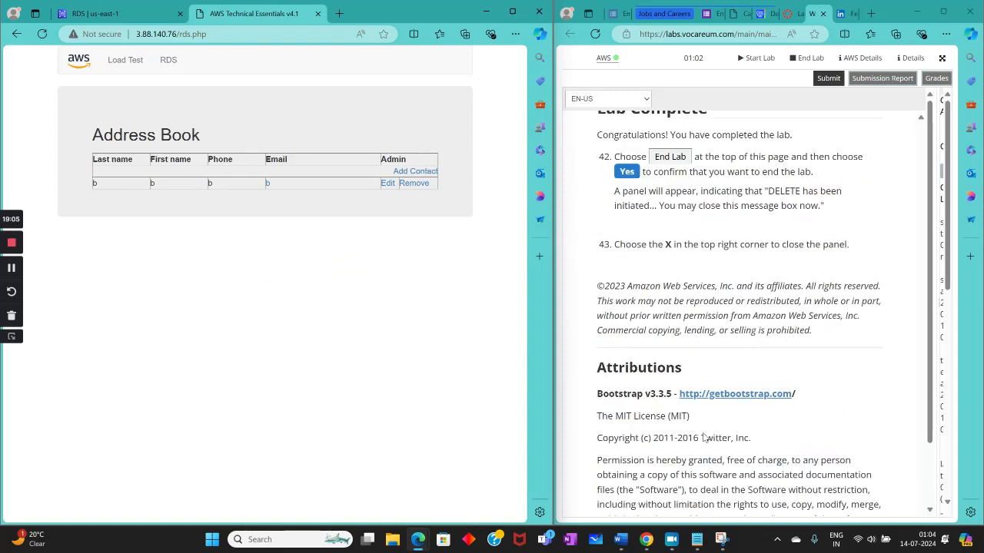
scroll(702, 437, up, 8)
click(816, 79)
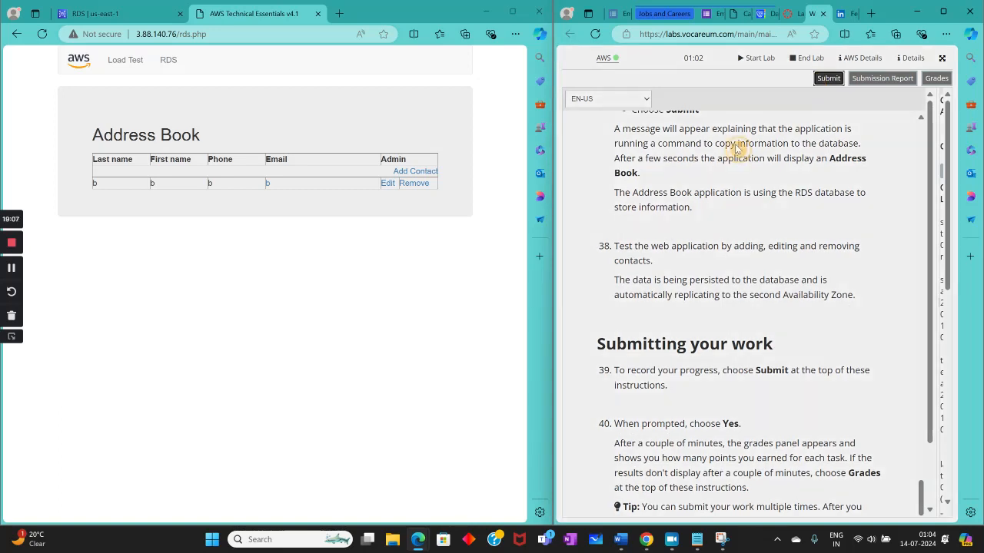
click(837, 108)
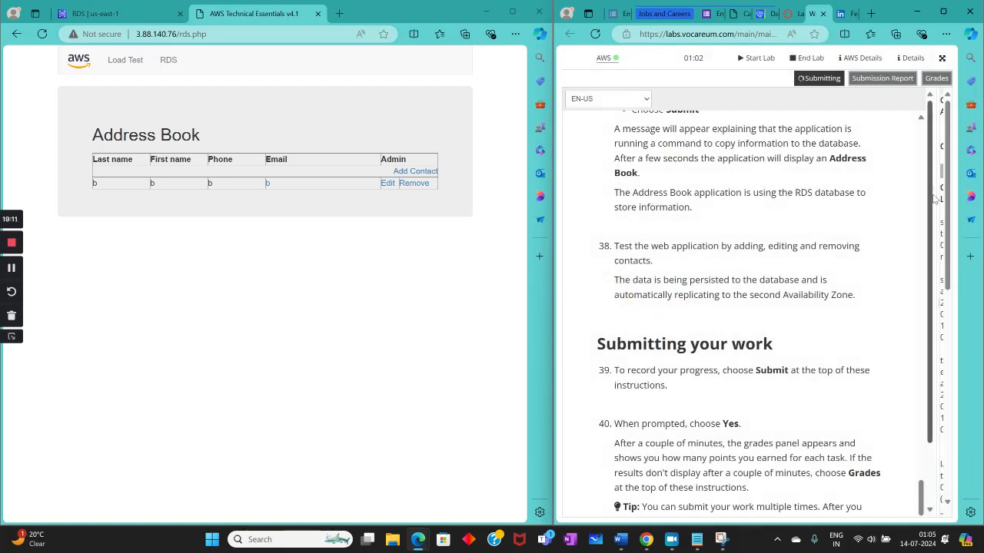
Step: Widen the side pane, close the AWS details and examine the total score and task grades
drag(938, 193, 586, 202)
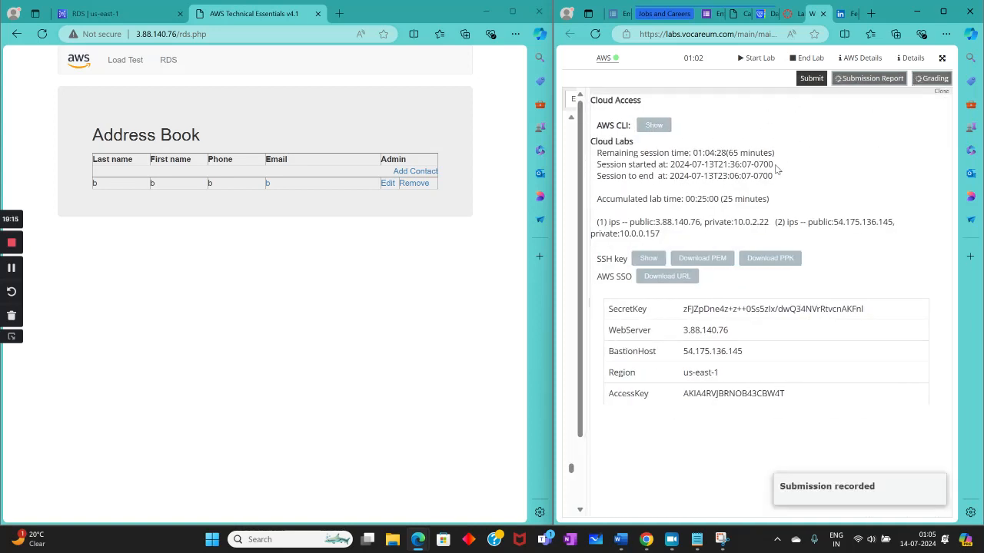
click(940, 93)
click(691, 229)
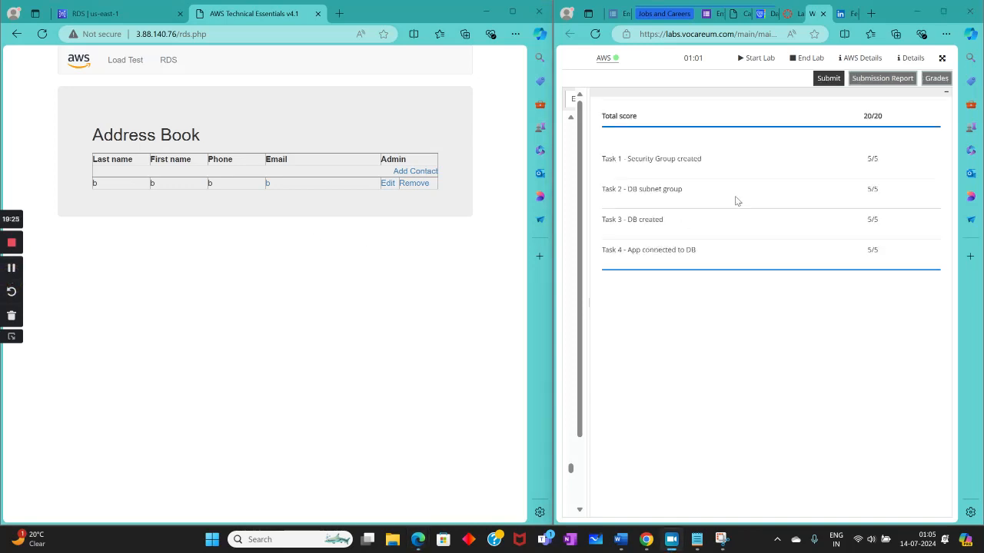
drag(859, 116, 894, 121)
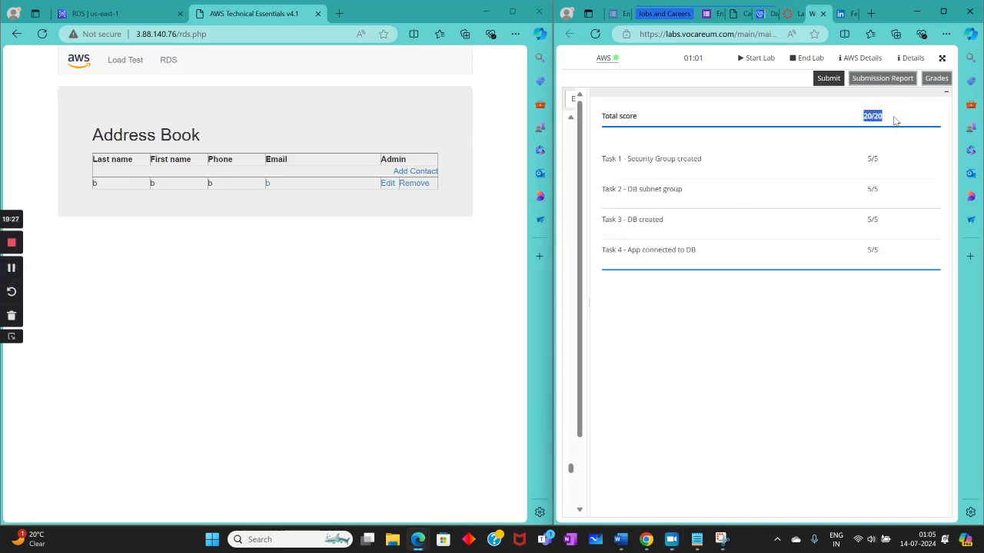
click(847, 120)
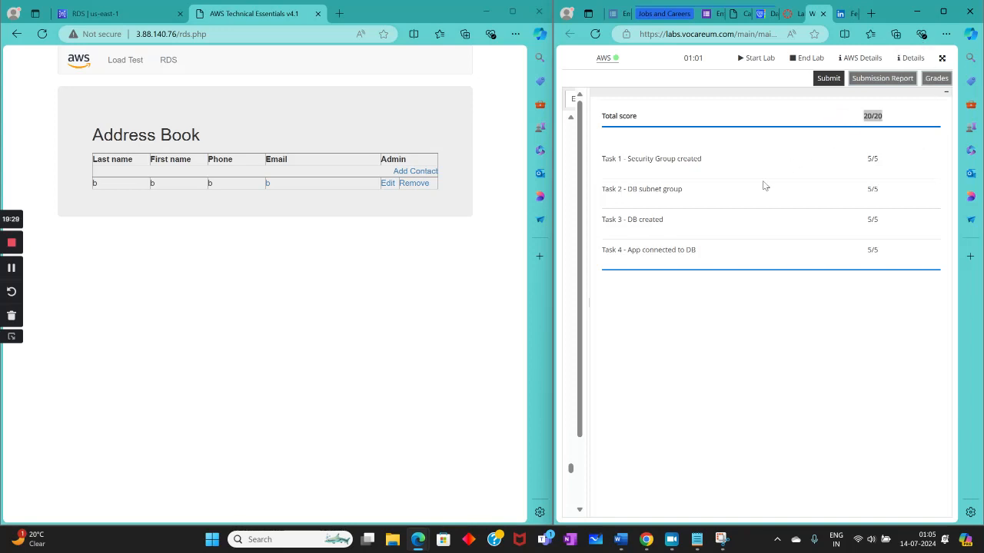